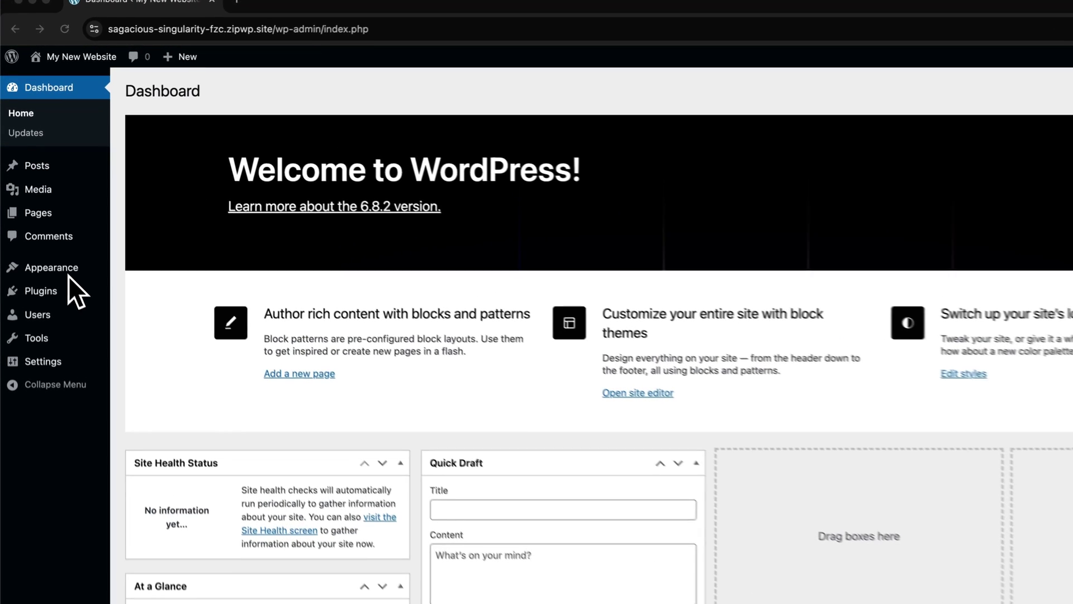
# Step: Open the Appearance > Themes page from the admin sidebar
pyautogui.moveTo(60, 226)
pyautogui.click(163, 274)
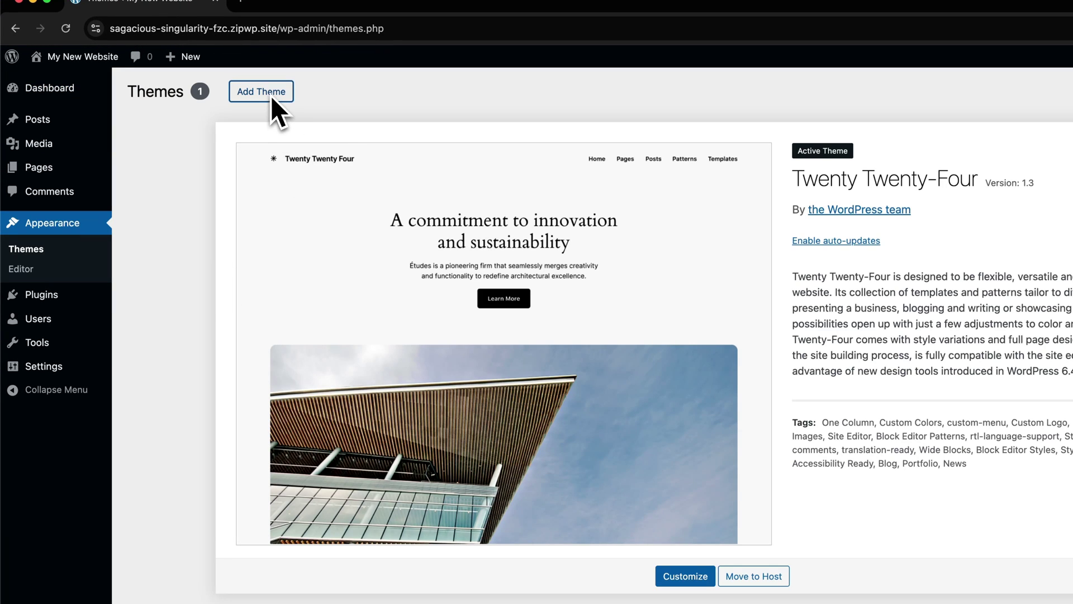
# Step: Upload Divi_5 (6).zip as a new theme and install it
pyautogui.click(271, 96)
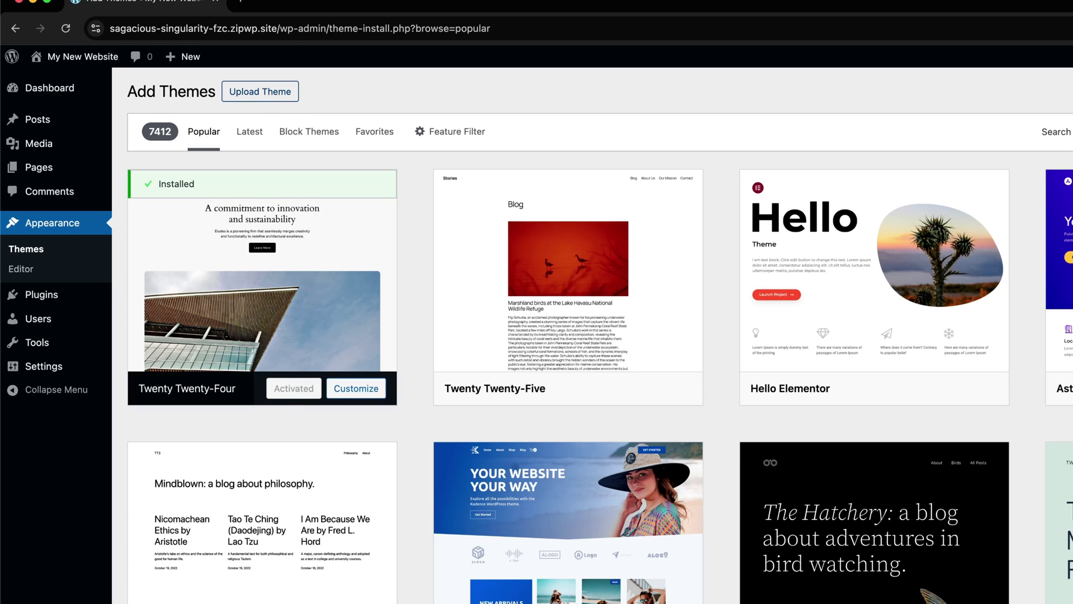
pyautogui.click(262, 93)
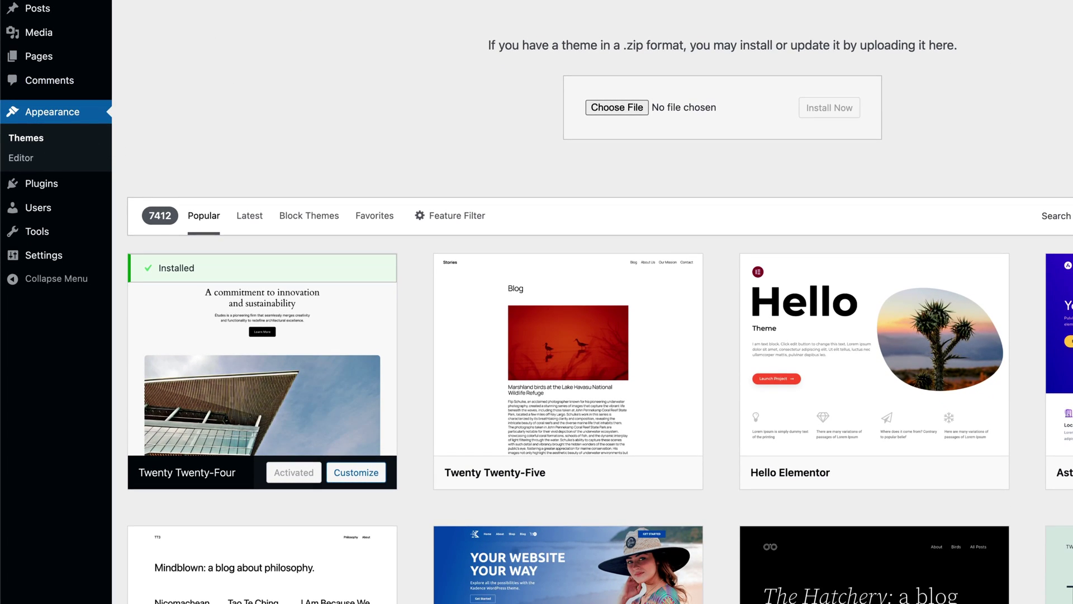
pyautogui.moveTo(6, 267); pyautogui.dragTo(733, 111)
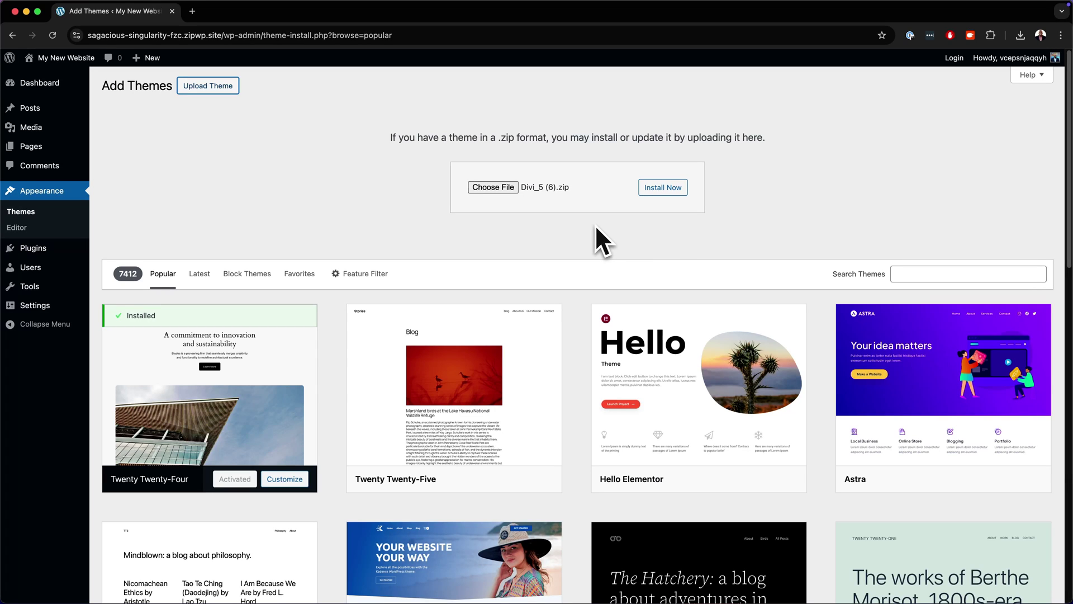
pyautogui.click(676, 190)
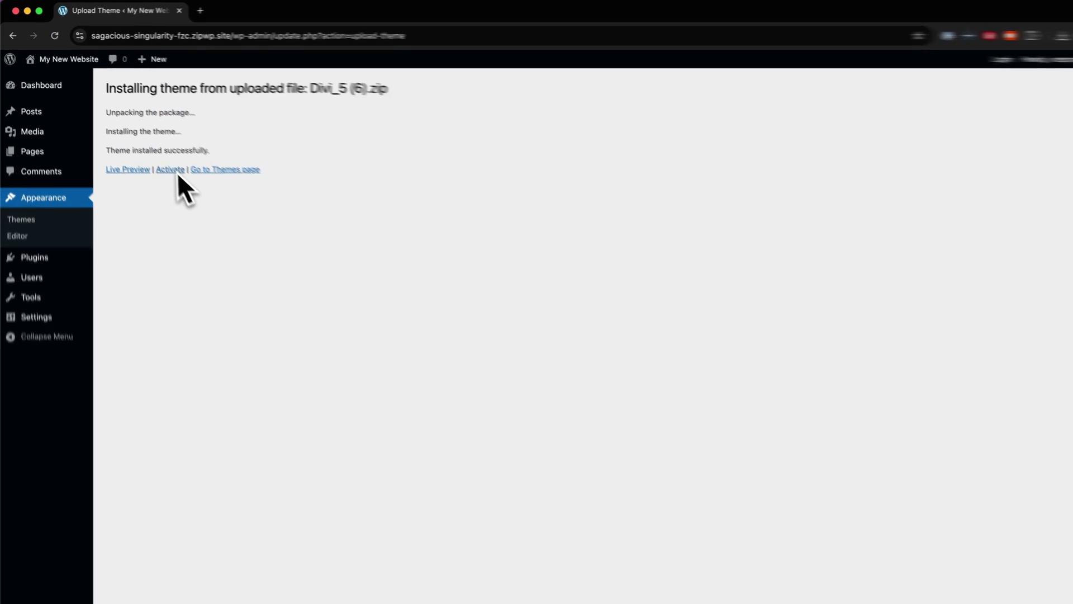
# Step: Activate Divi, then visit and reload the live site to confirm the Divi design
pyautogui.click(175, 169)
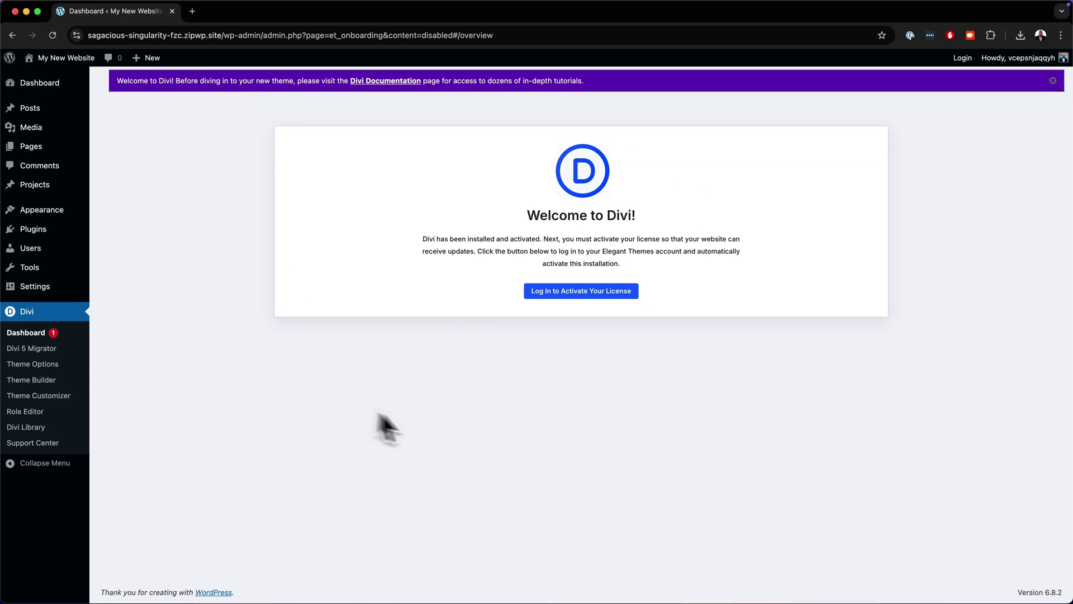
pyautogui.moveTo(72, 59)
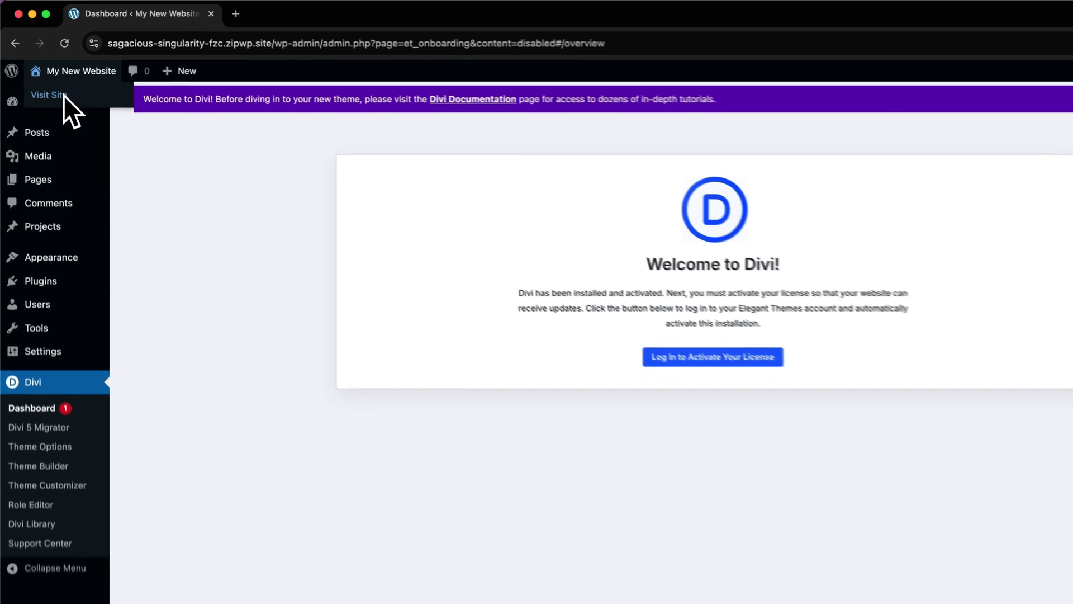
pyautogui.keyDown('super'); pyautogui.click(52, 77); pyautogui.keyUp('super')
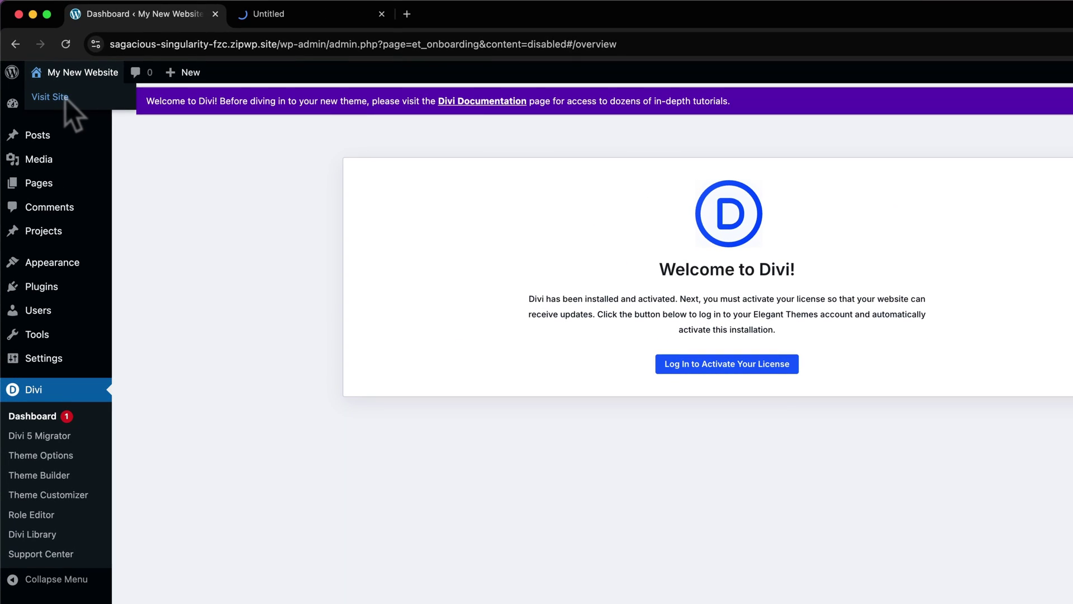
pyautogui.click(300, 22)
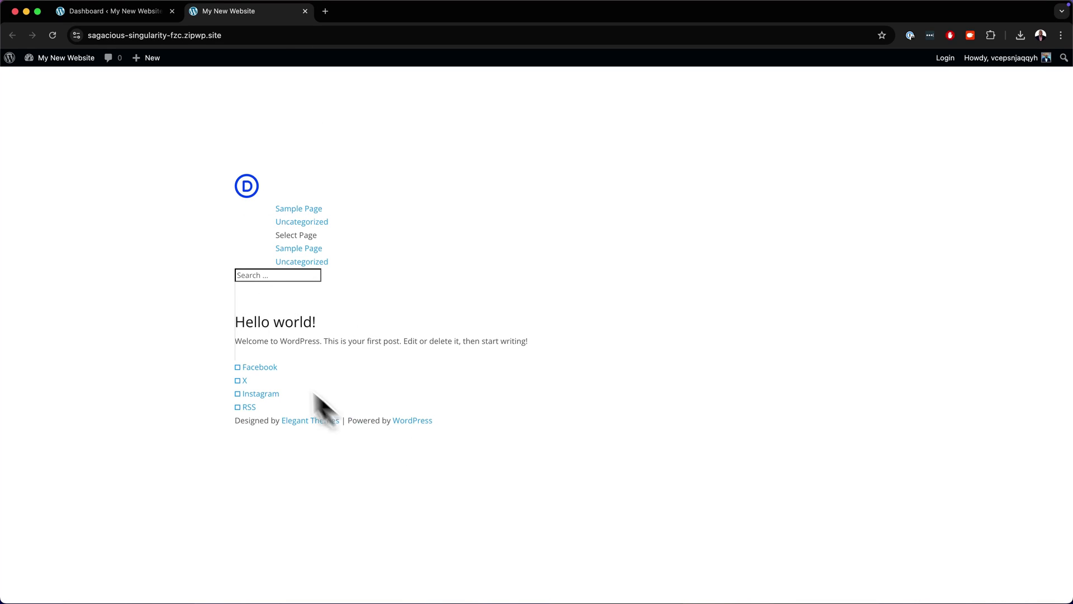
pyautogui.click(52, 36)
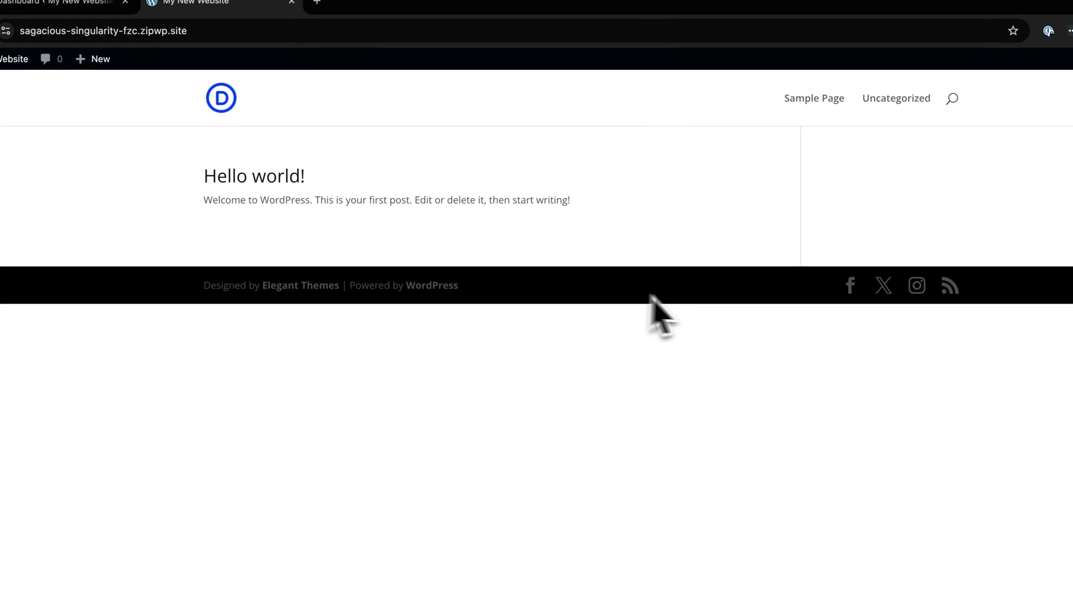
pyautogui.click(84, 6)
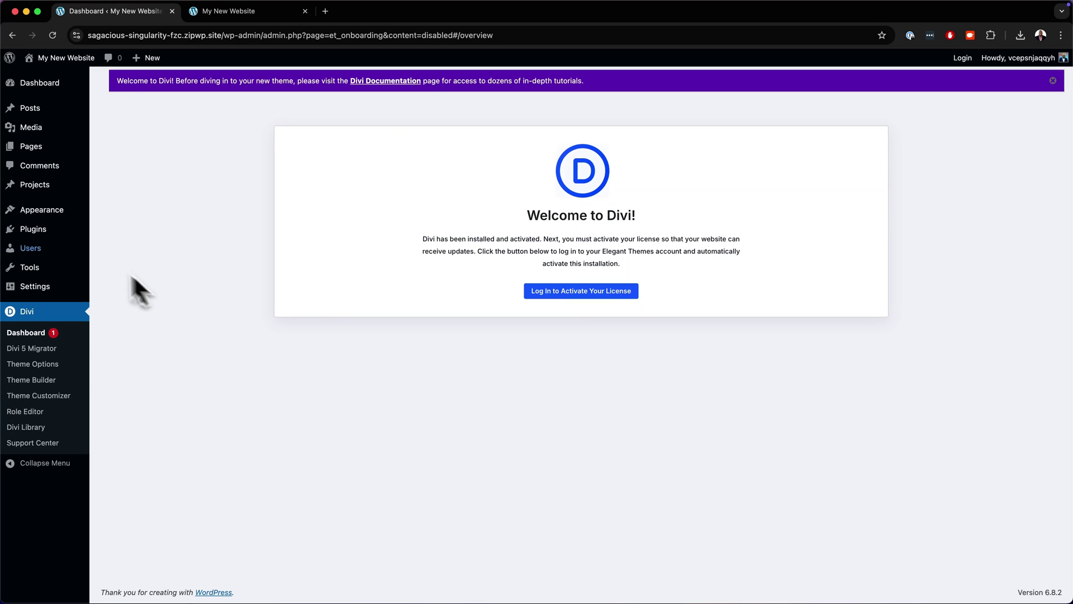
# Step: Search Add Plugin for 'wpvivid', then install and activate the WPvivid Backup plugin
pyautogui.moveTo(46, 228)
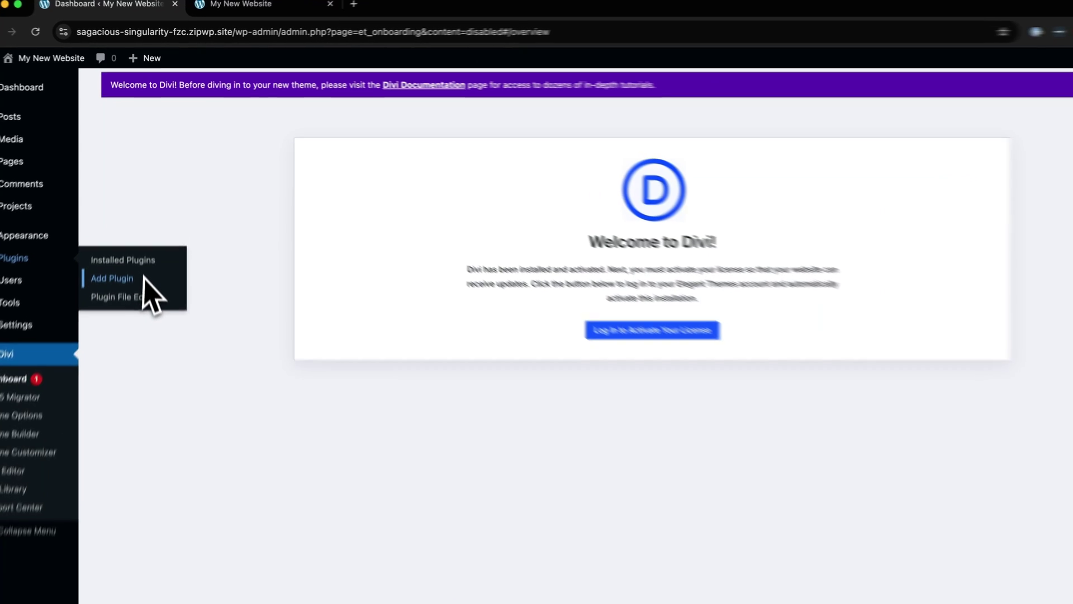
pyautogui.click(147, 247)
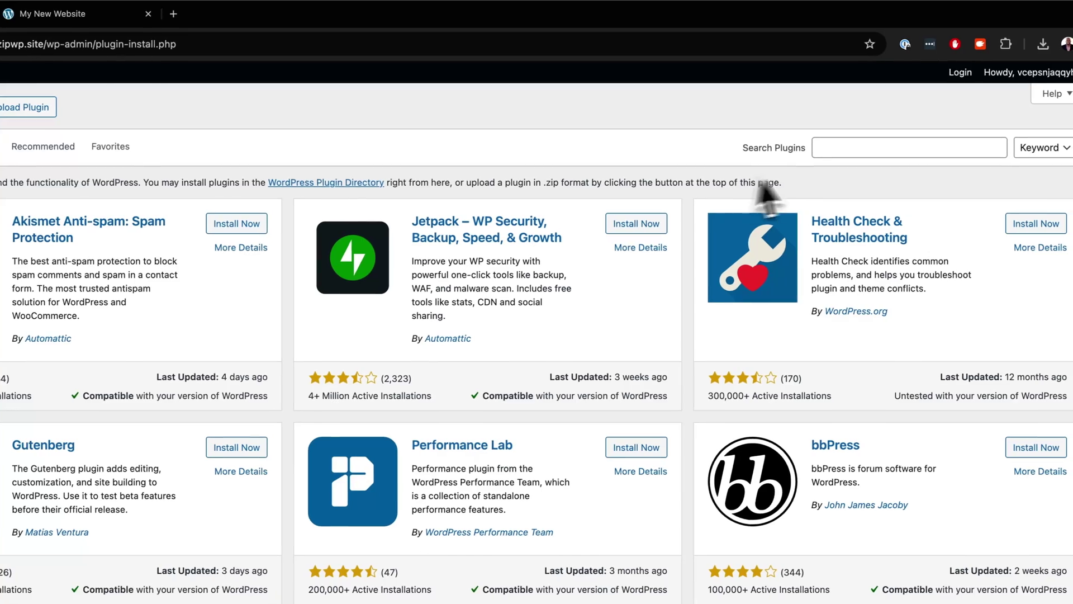
pyautogui.click(1059, 141)
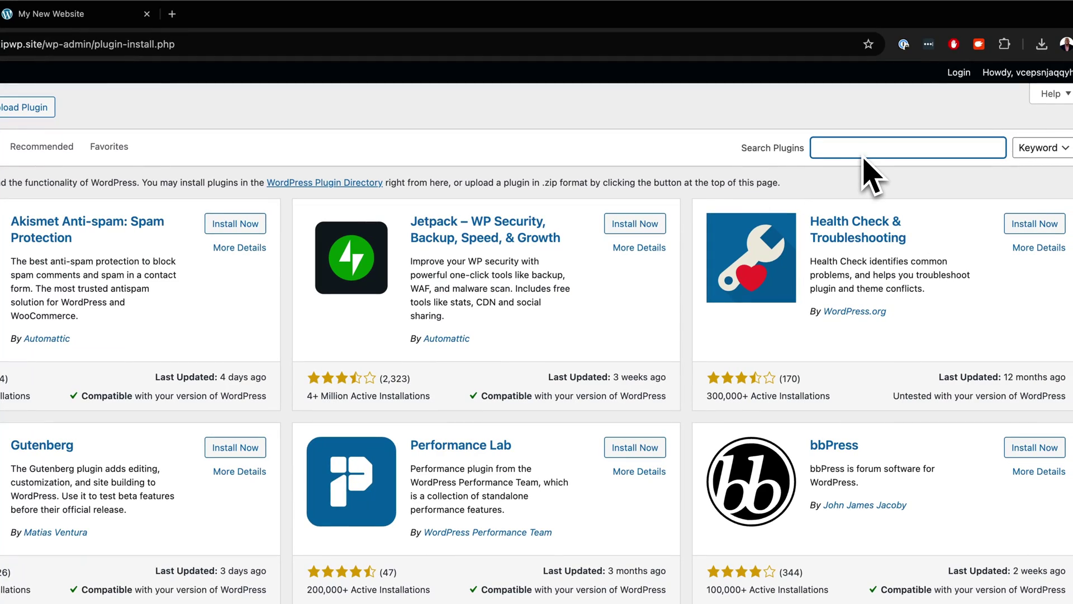
pyautogui.write('wpvivi')
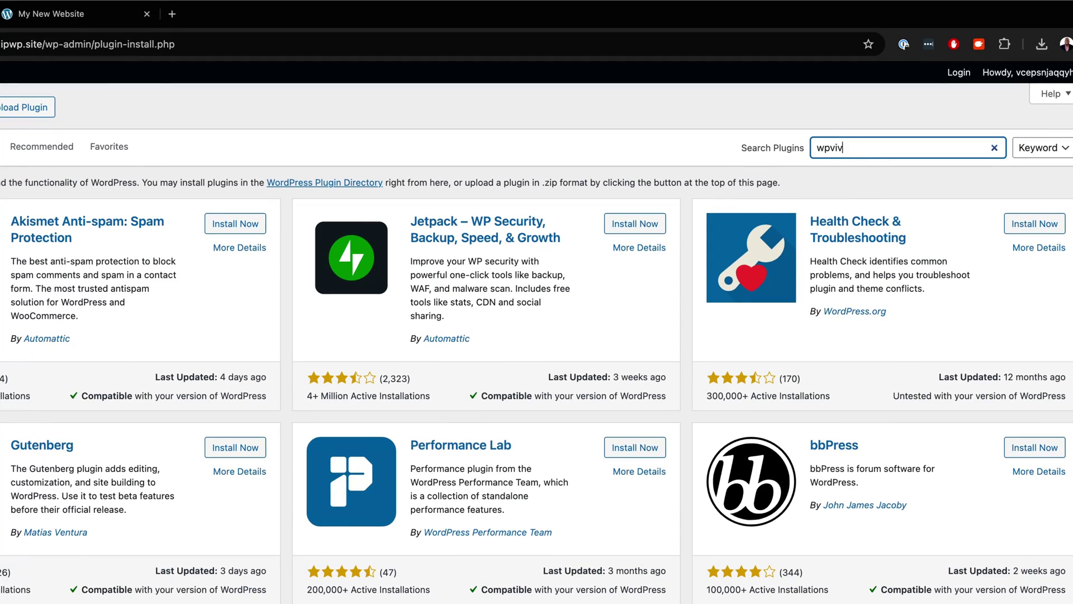
pyautogui.write('d')
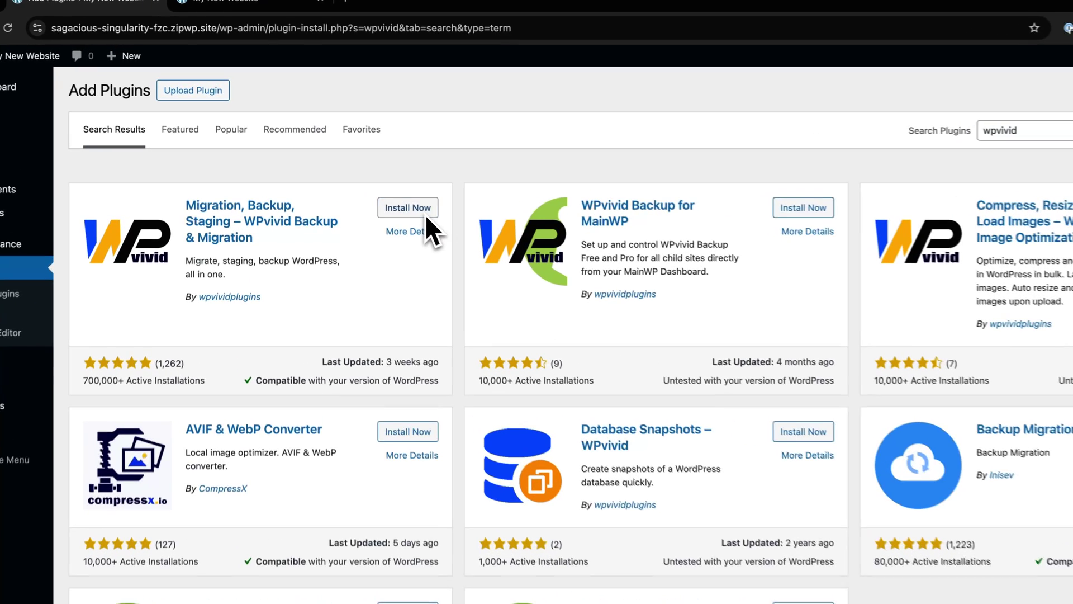
pyautogui.click(394, 185)
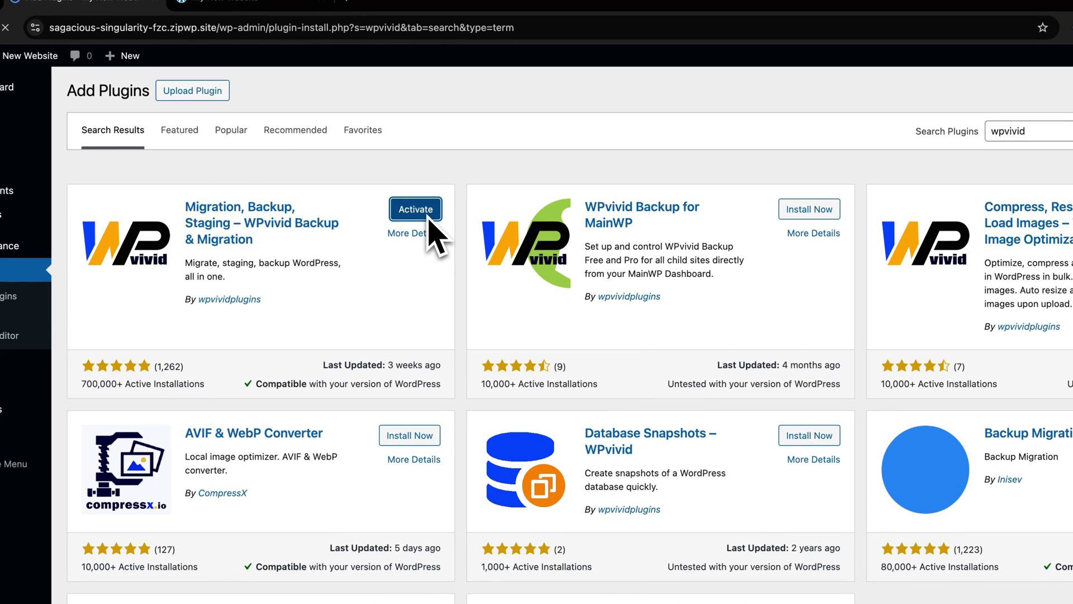
pyautogui.click(428, 218)
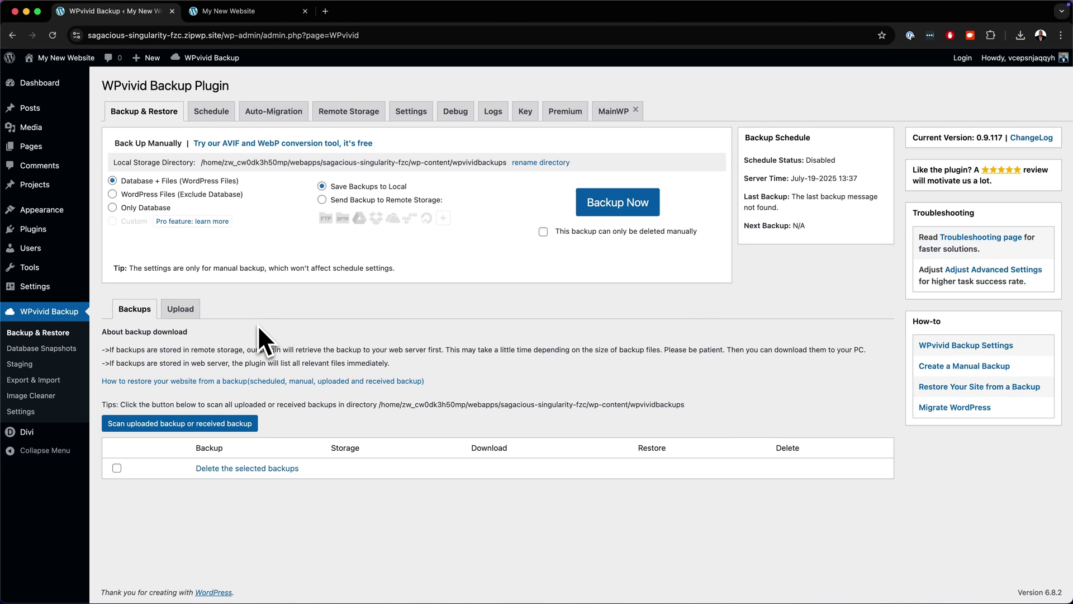
# Step: Select backup_all.zip from Downloads in WPvivid's Upload tab and upload it
pyautogui.click(182, 309)
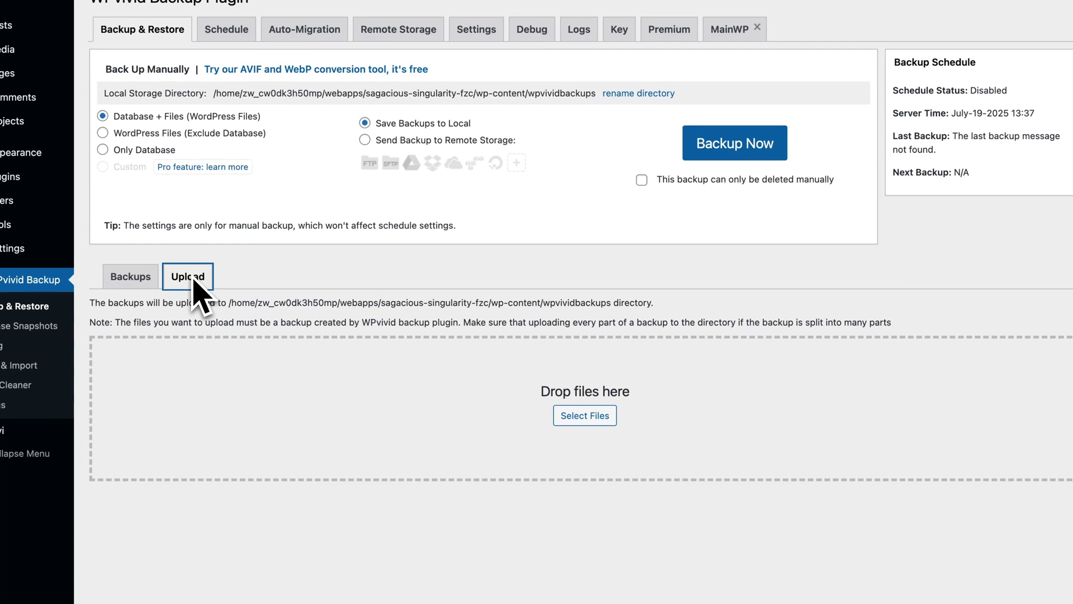
pyautogui.click(597, 424)
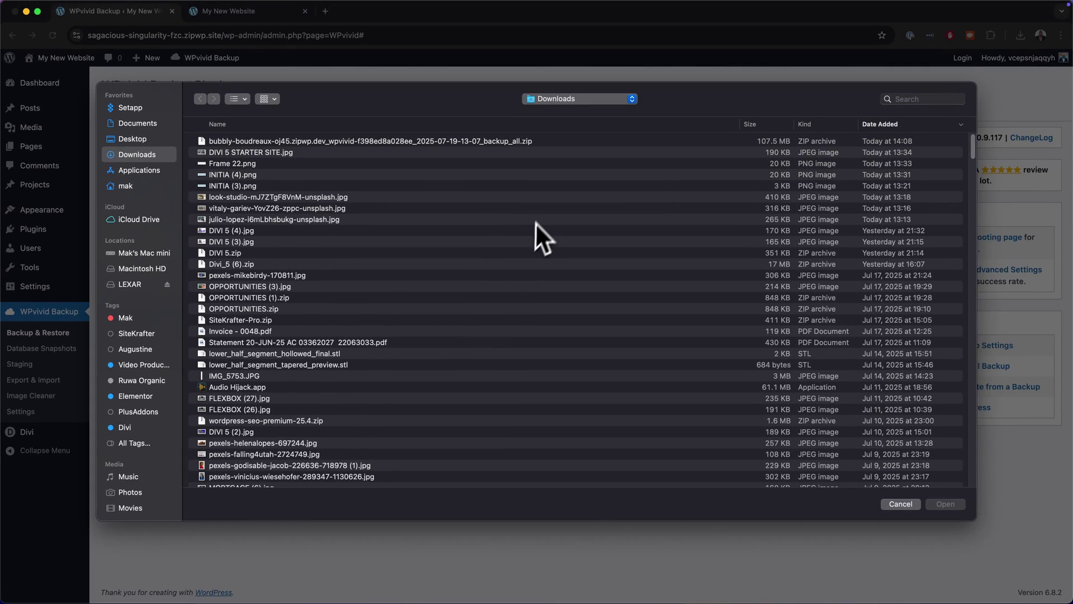
pyautogui.click(538, 144)
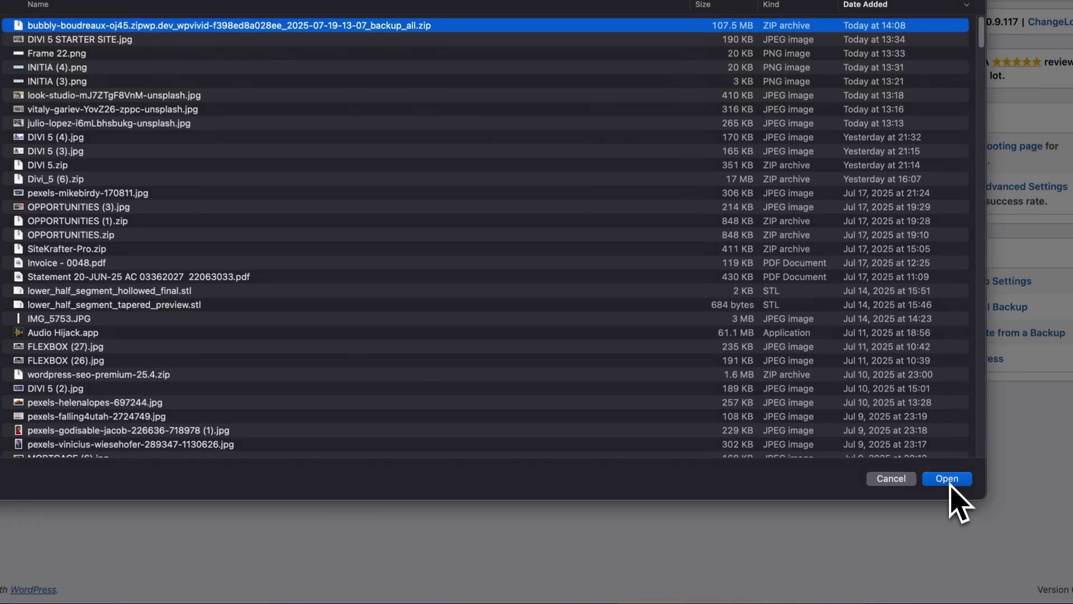
pyautogui.click(945, 504)
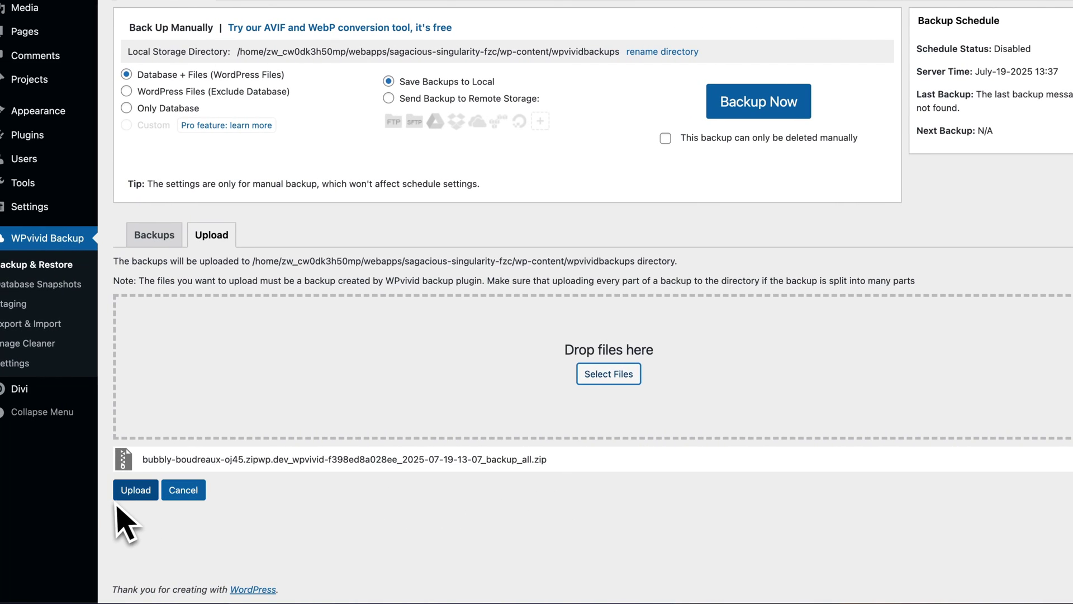
pyautogui.click(133, 499)
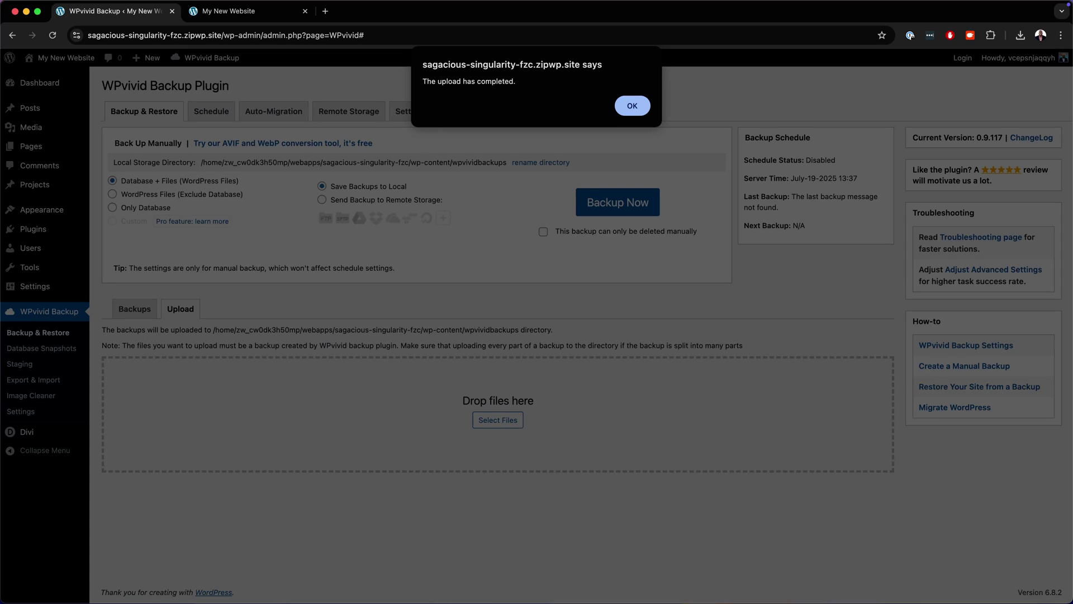
# Step: Dismiss the upload notice and restore the site from the Jul-19-2025 13:07 backup, confirming OK
pyautogui.click(633, 108)
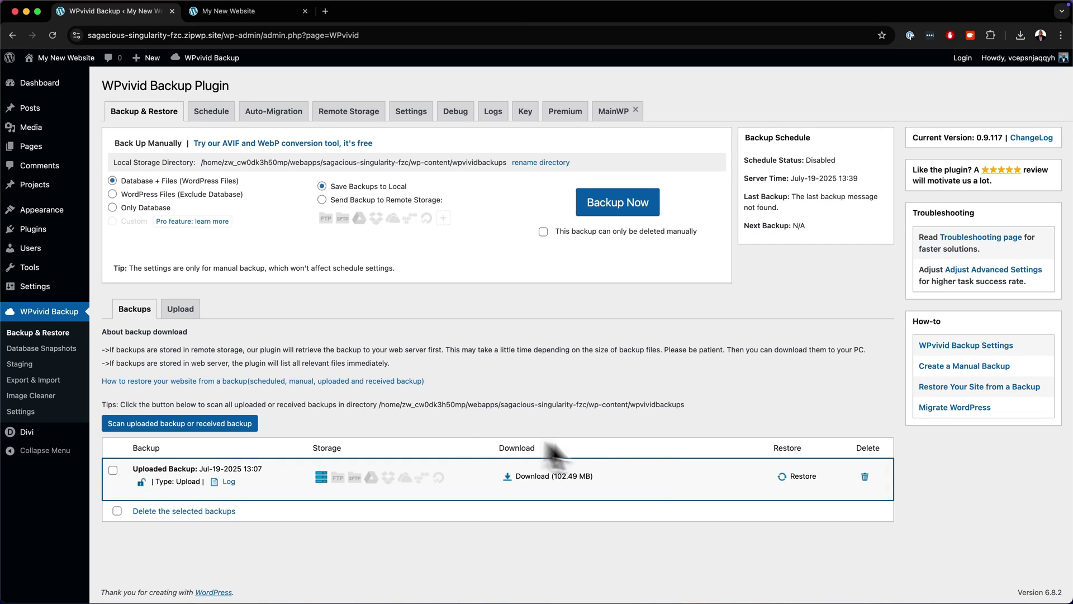
pyautogui.click(805, 478)
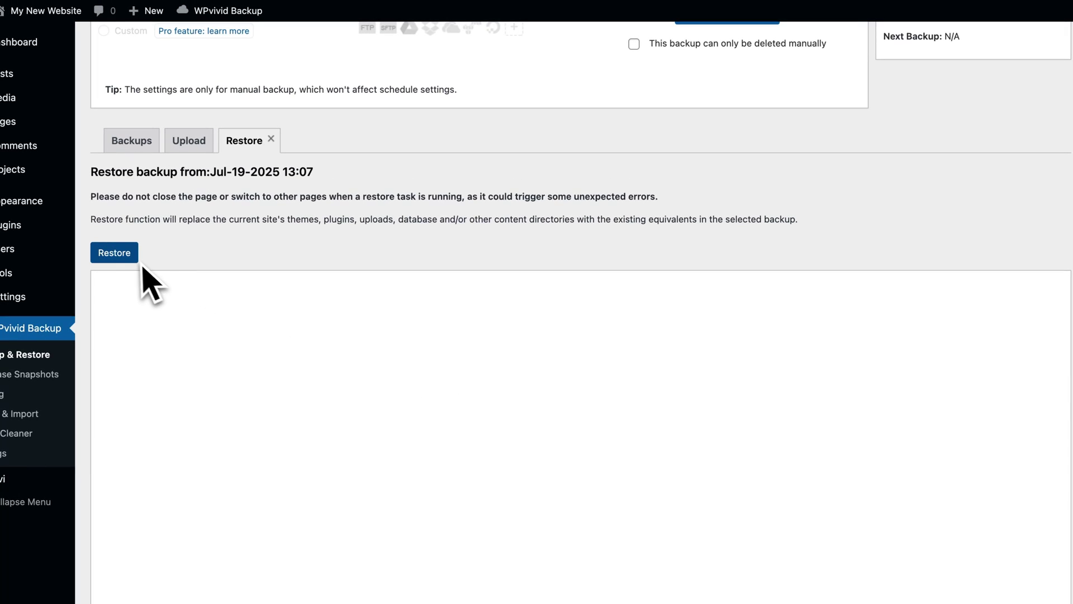
pyautogui.click(127, 256)
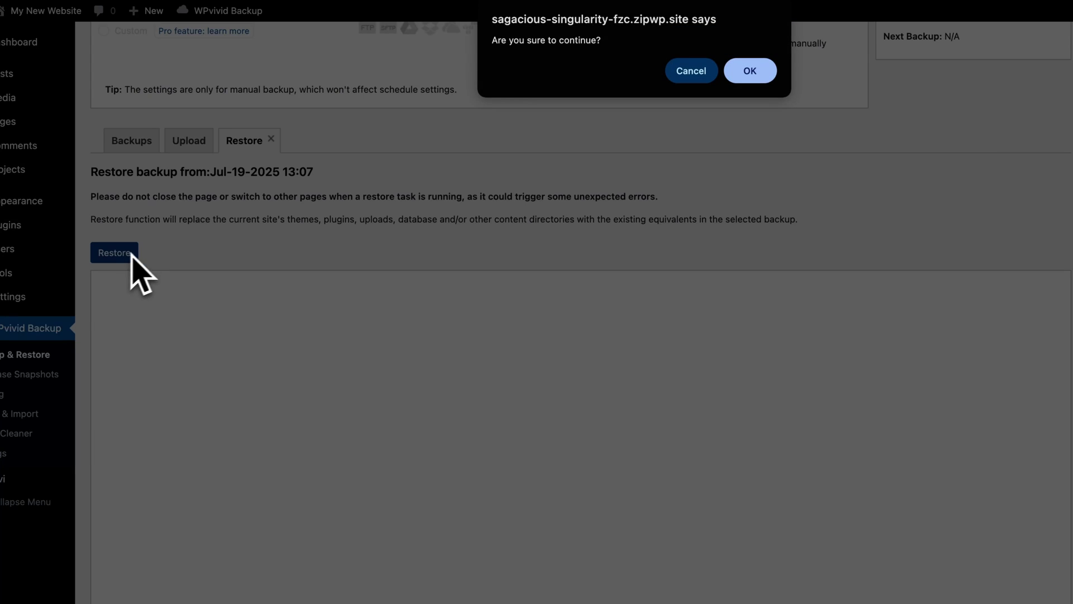
pyautogui.click(657, 106)
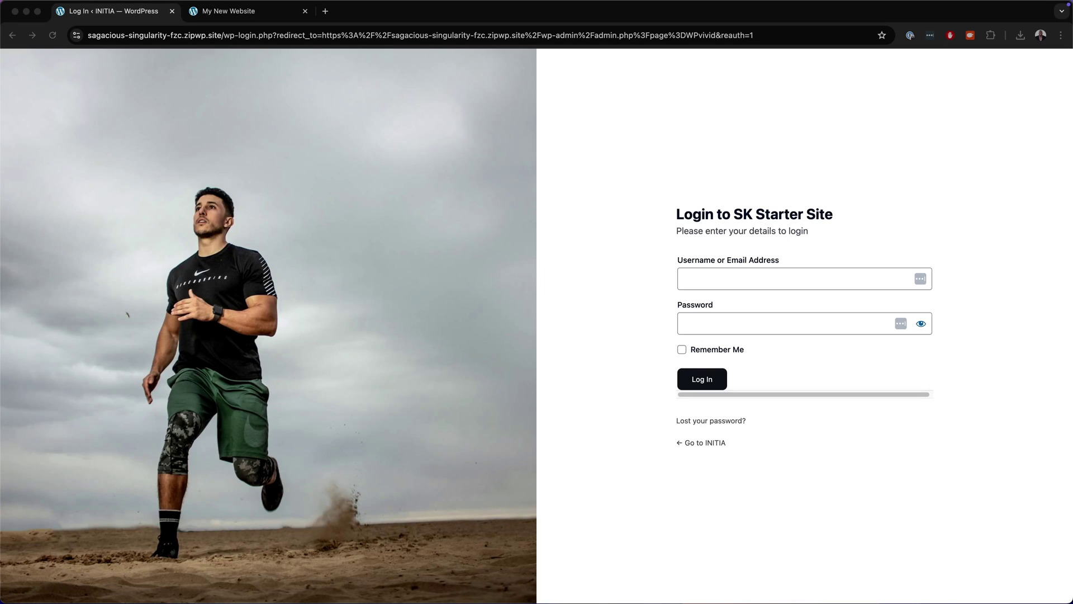
pyautogui.click(249, 14)
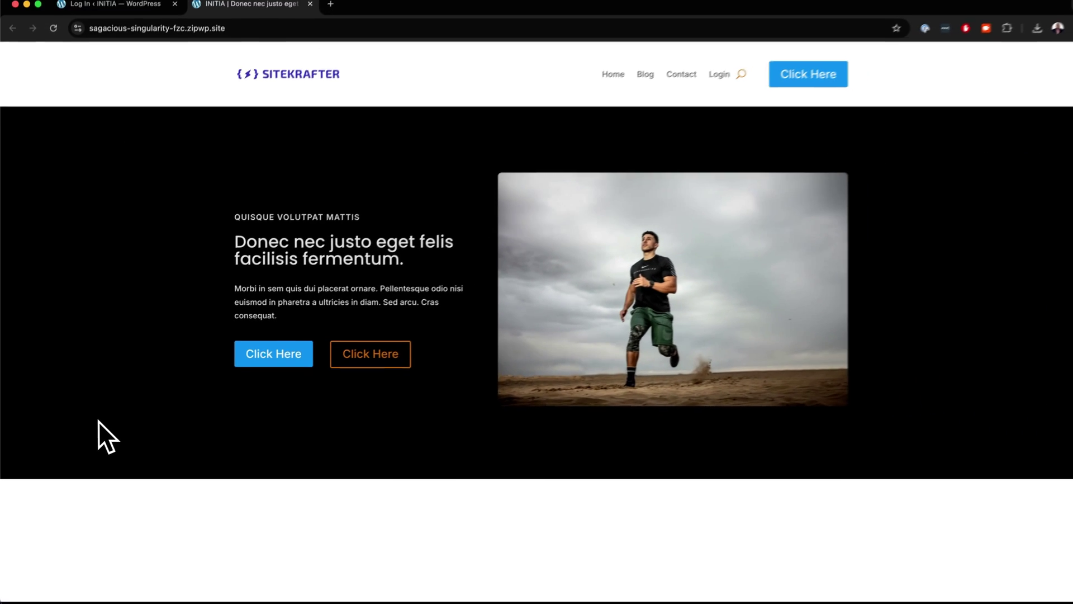
pyautogui.scroll(-5, 96, 421)
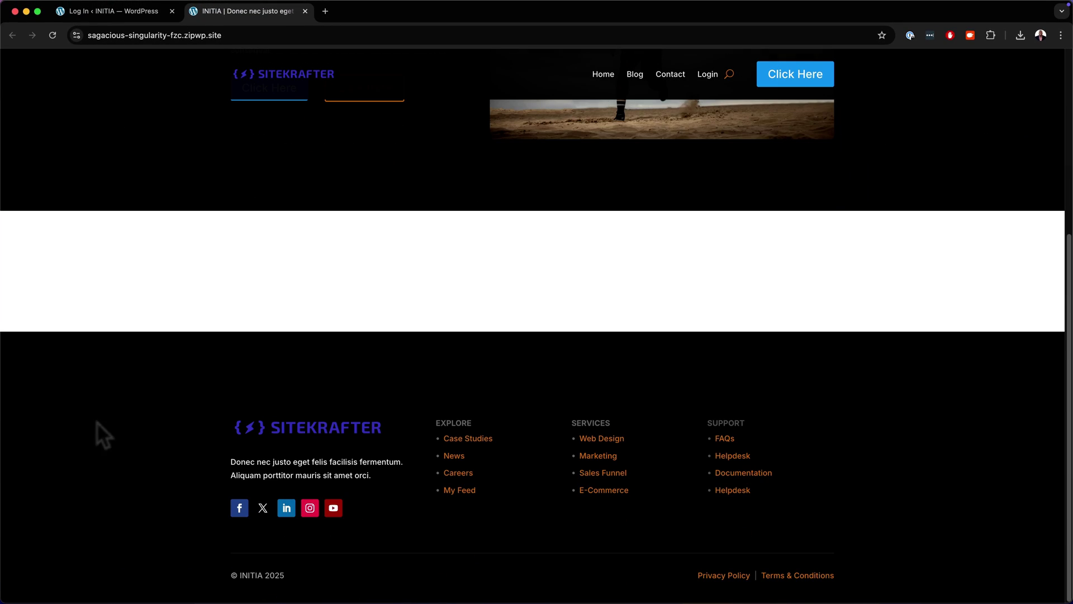
pyautogui.scroll(10, 99, 424)
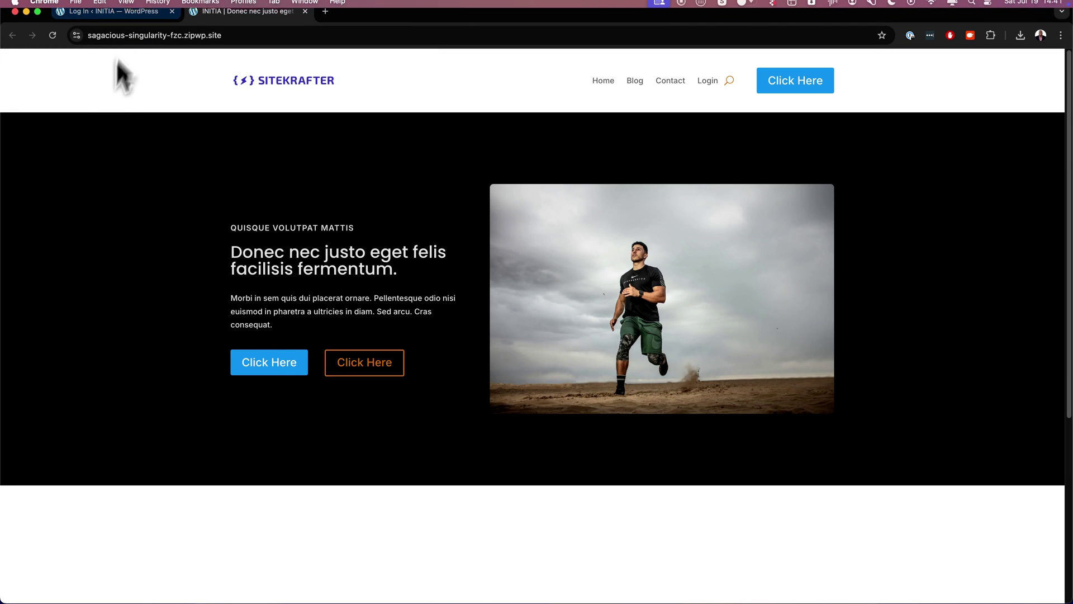
pyautogui.click(127, 19)
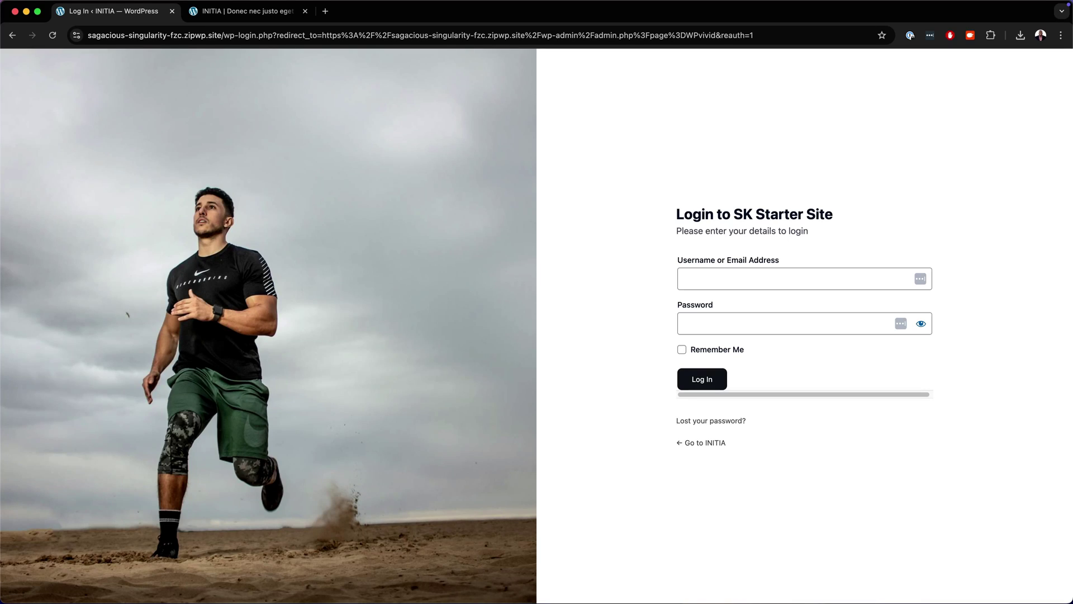
# Step: Paste the saved username and password into the login form and log in
pyautogui.click(762, 273)
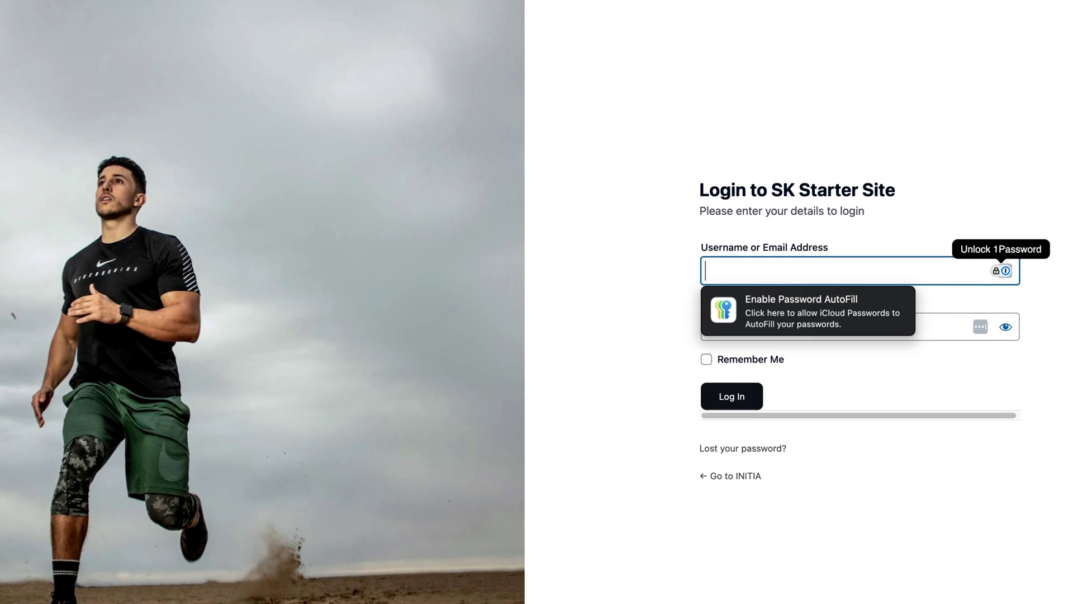
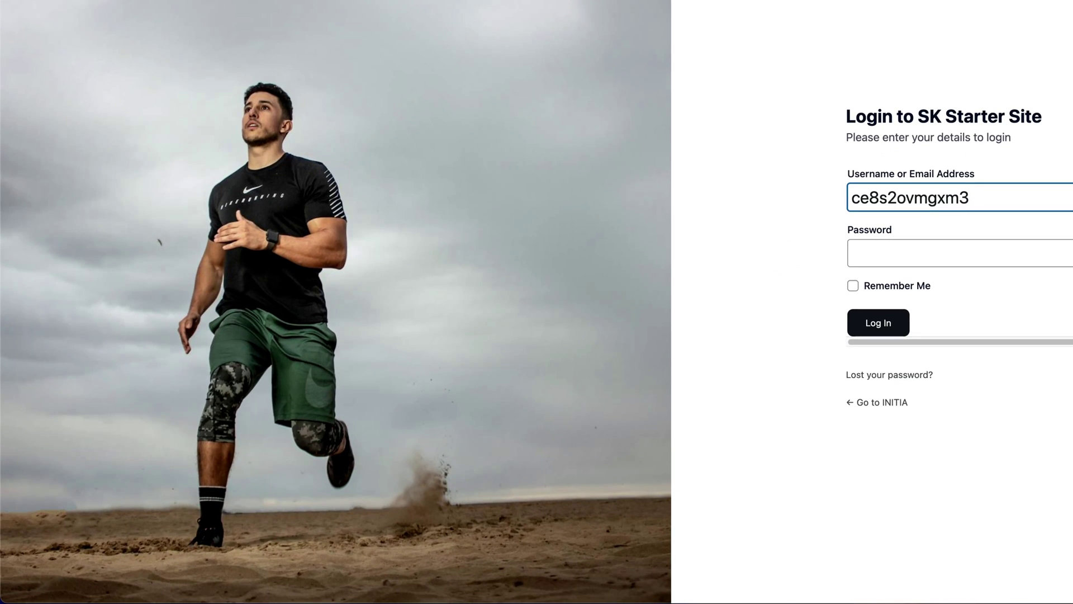
pyautogui.press('super+Tab')
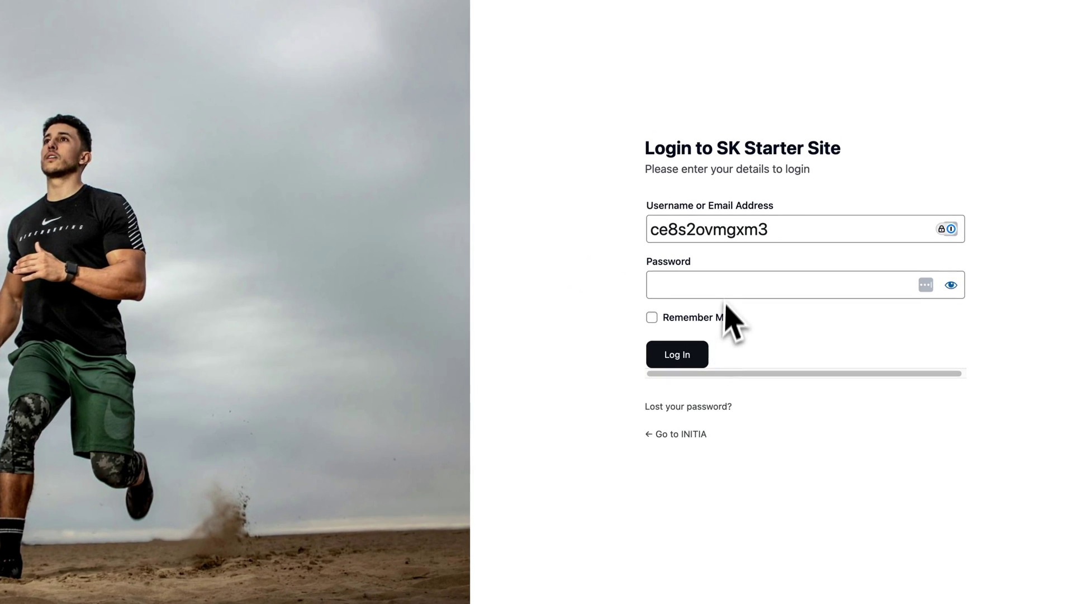
pyautogui.press('super+Tab')
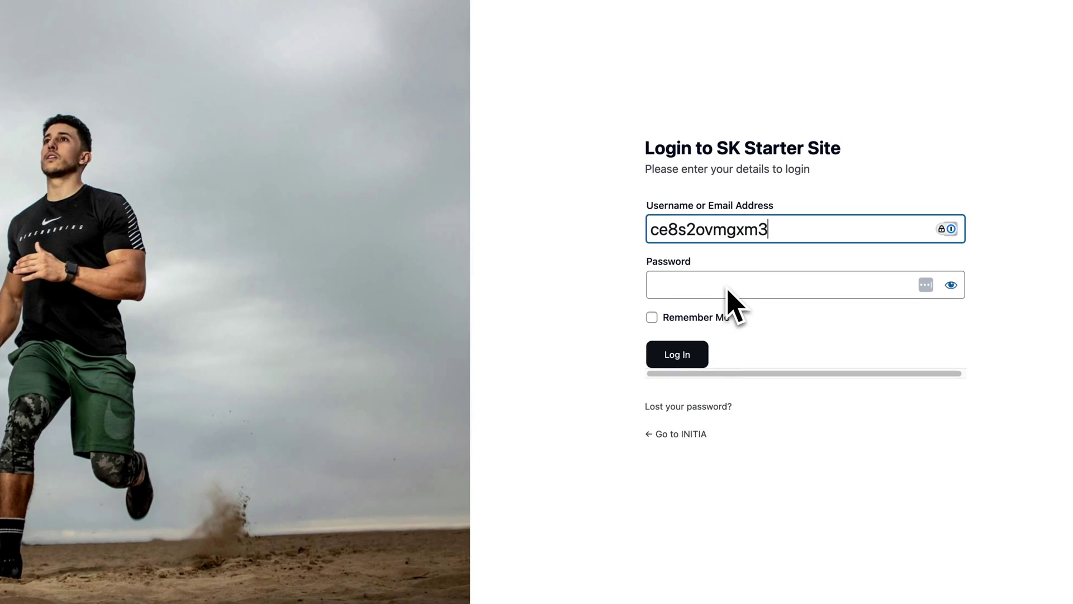
pyautogui.click(928, 257)
pyautogui.press('super+v')
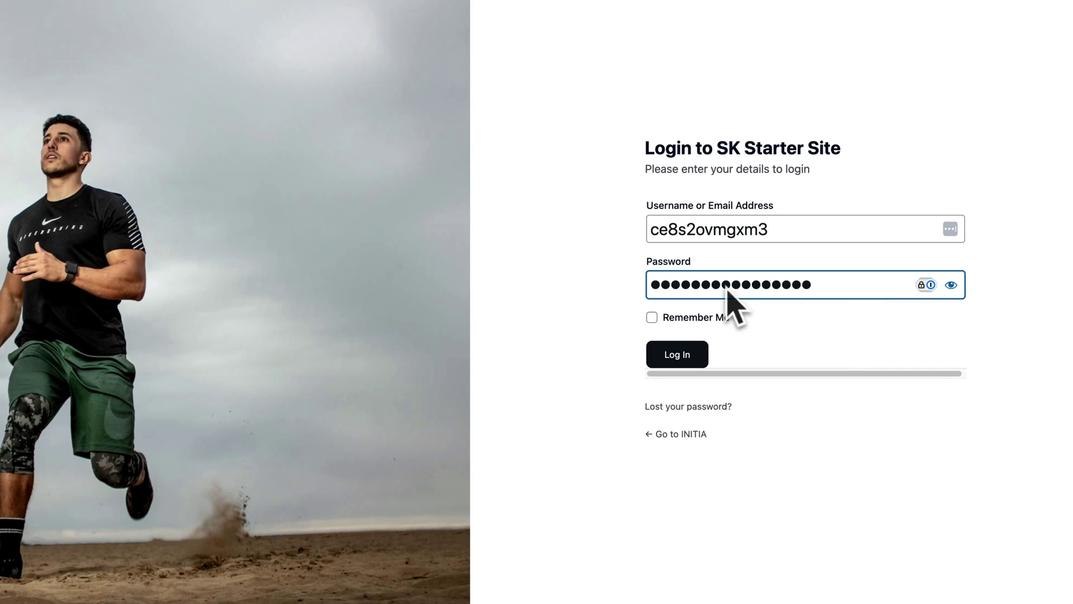
pyautogui.press('Return')
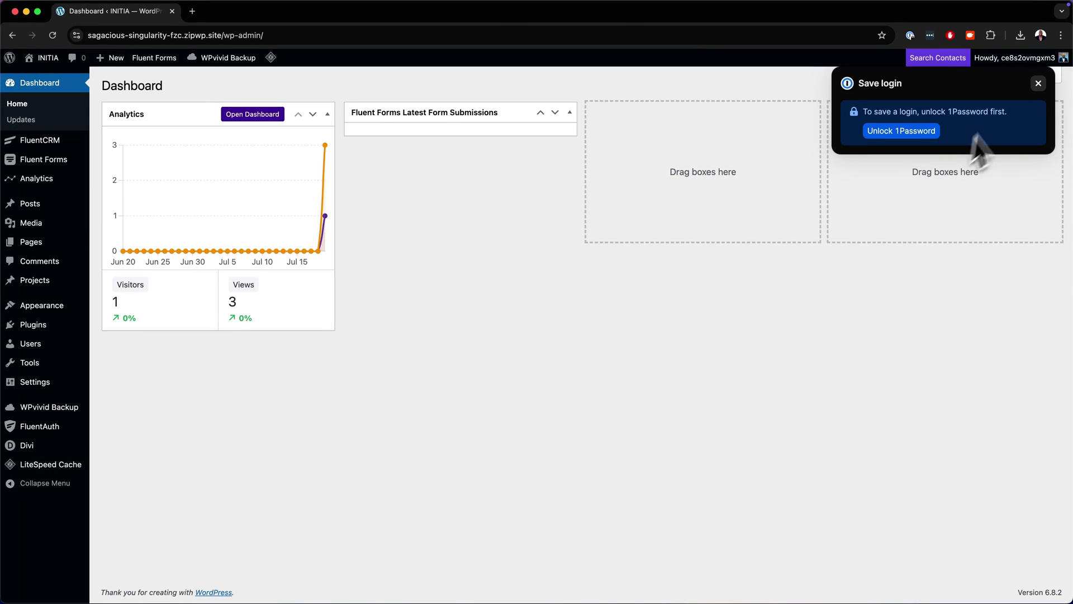
pyautogui.click(1043, 83)
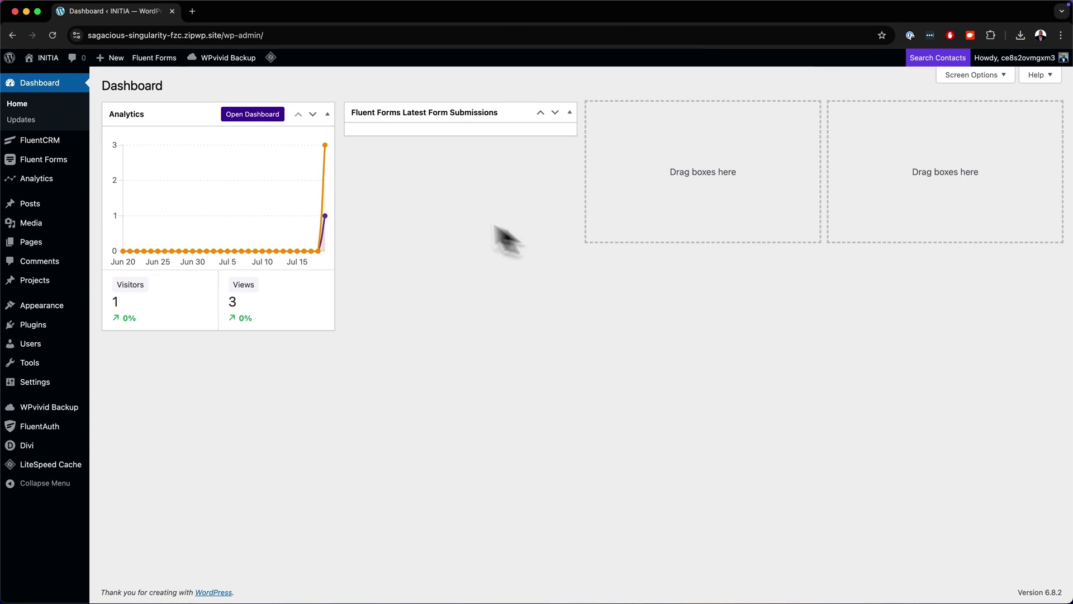
pyautogui.moveTo(40, 65)
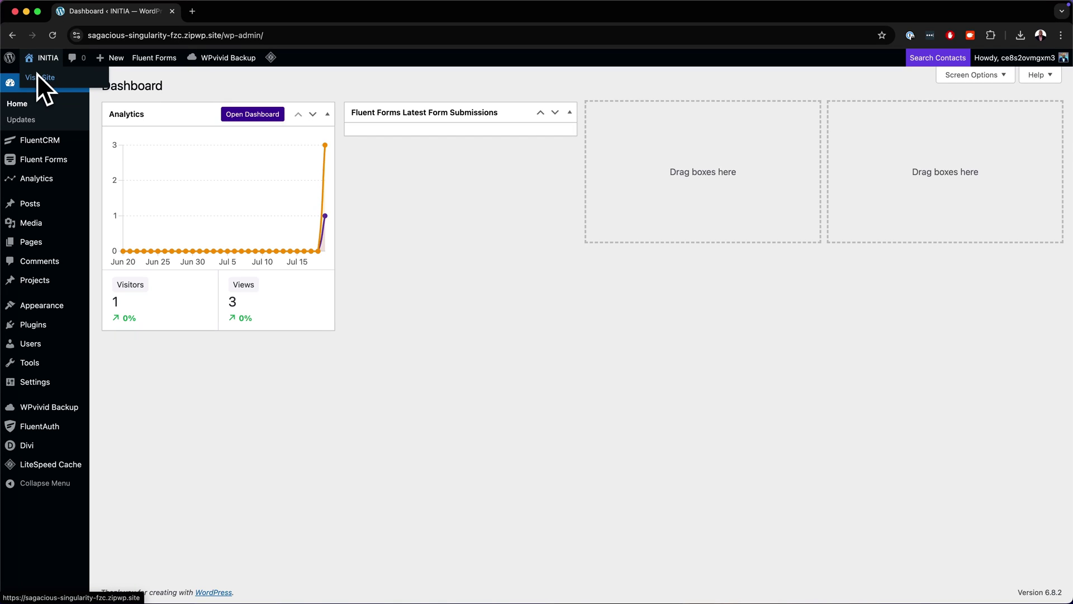
pyautogui.keyDown('super'); pyautogui.click(35, 78); pyautogui.keyUp('super')
pyautogui.click(254, 11)
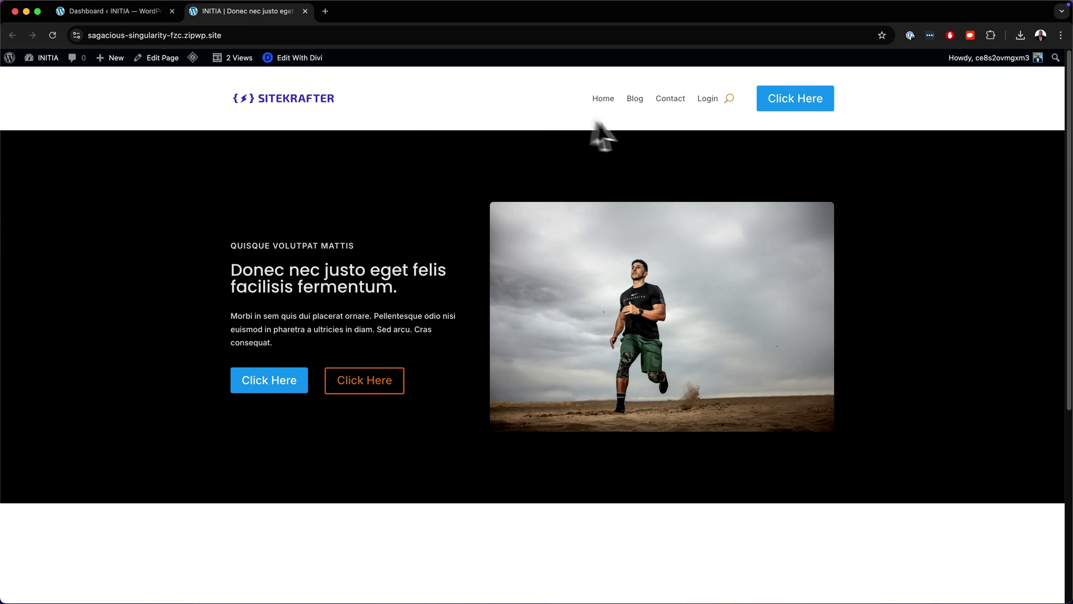
pyautogui.scroll(-5, 457, 240)
pyautogui.scroll(5, 447, 261)
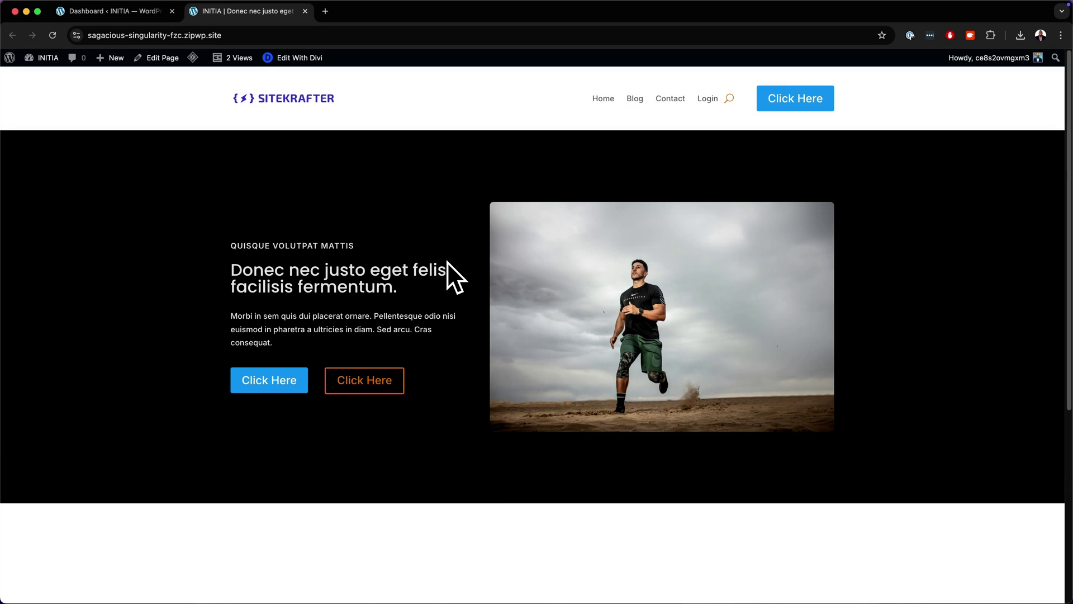
pyautogui.click(149, 14)
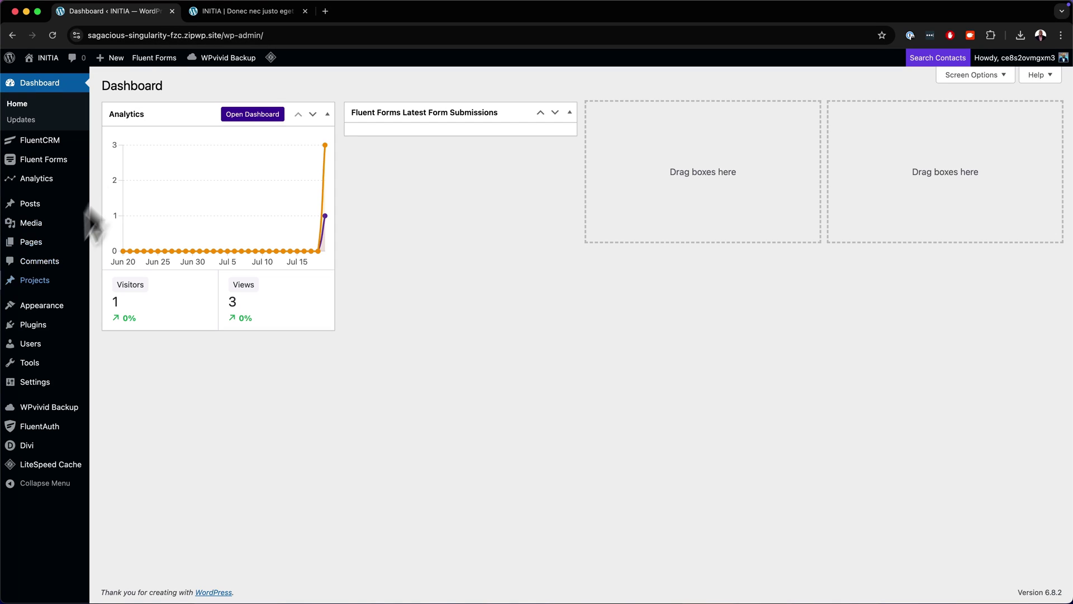
# Step: Upload INITIA (3).png through the Divi Theme Options logo picker and set it as logo
pyautogui.moveTo(39, 446)
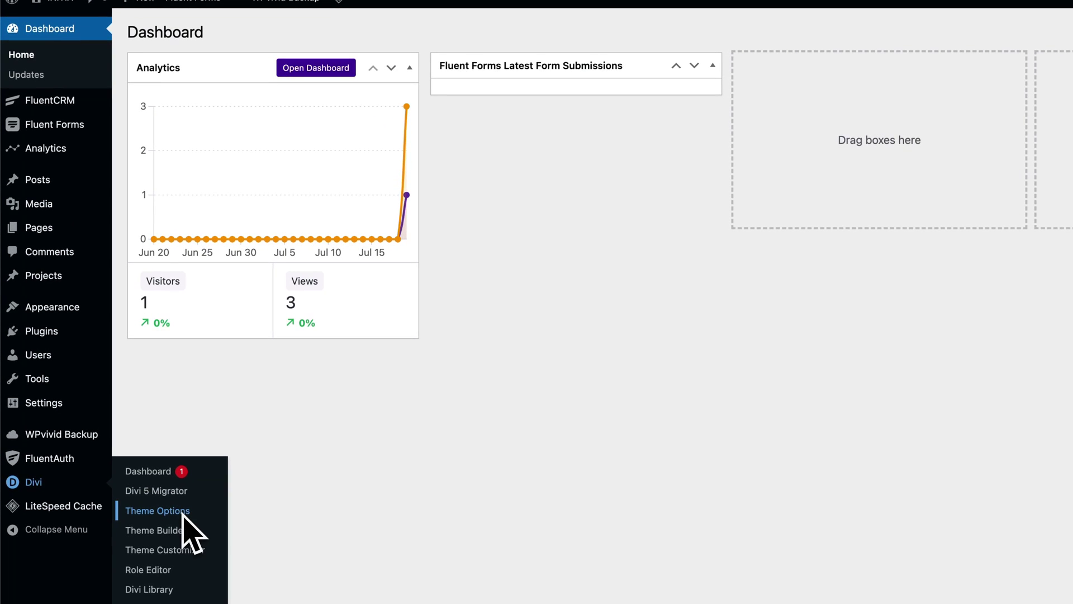
pyautogui.click(183, 513)
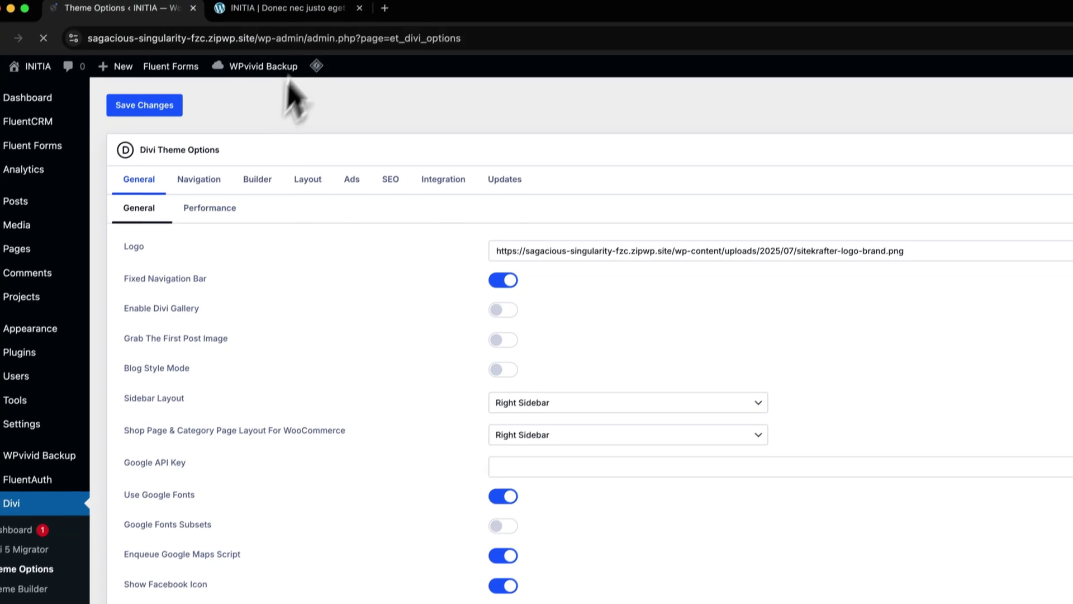
pyautogui.click(313, 16)
pyautogui.click(127, 17)
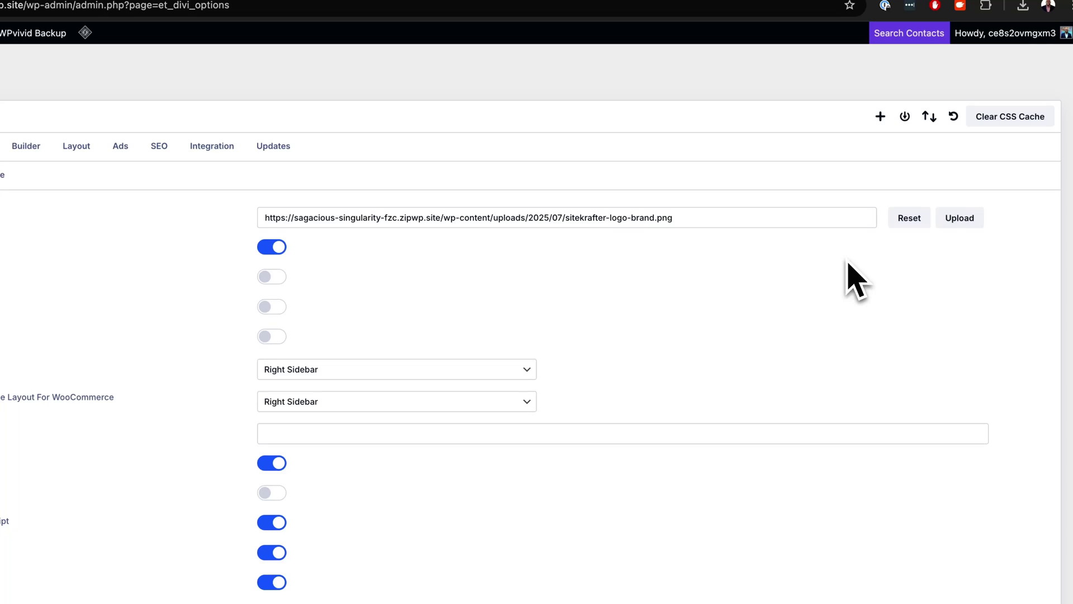
pyautogui.click(960, 218)
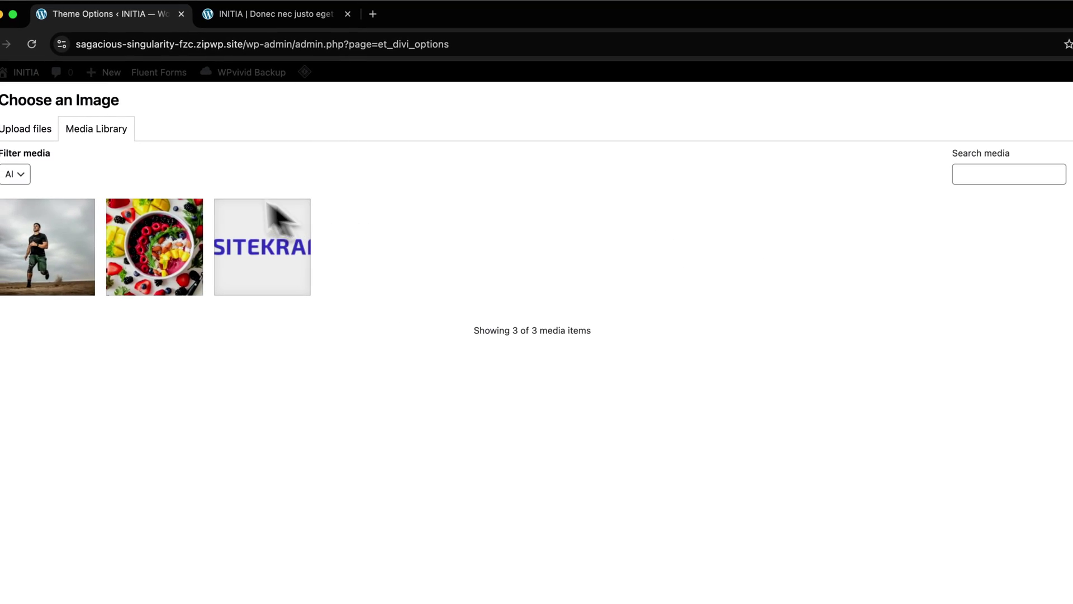
pyautogui.click(76, 114)
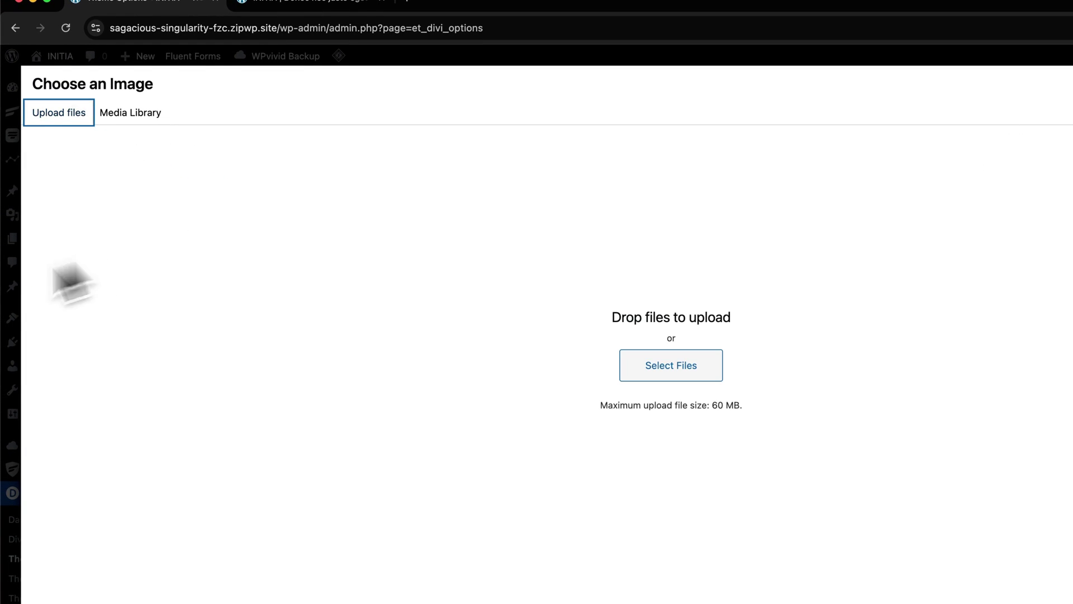
pyautogui.click(637, 317)
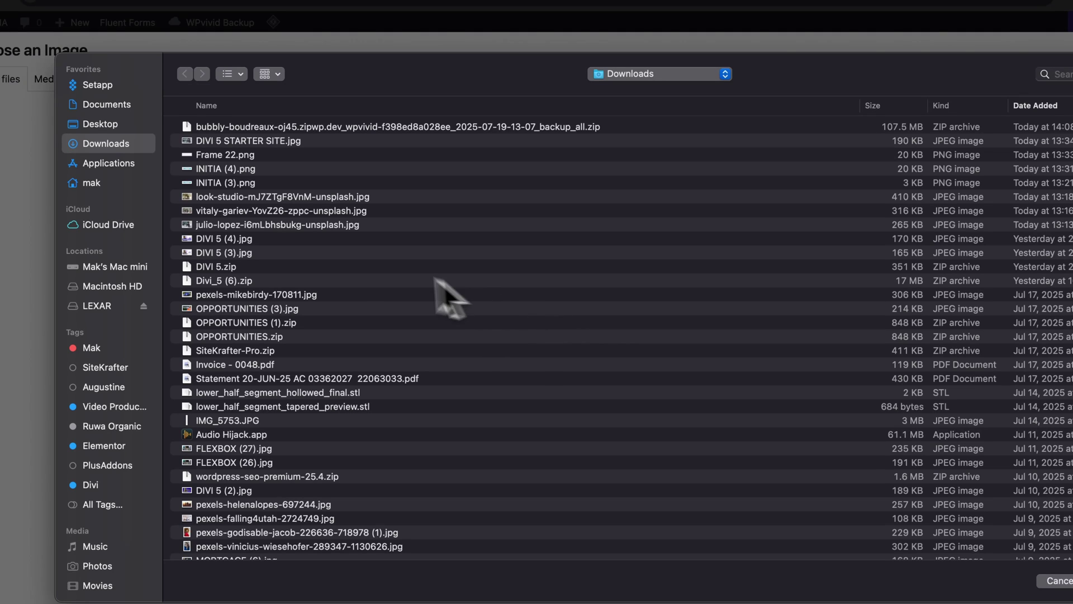
pyautogui.click(271, 183)
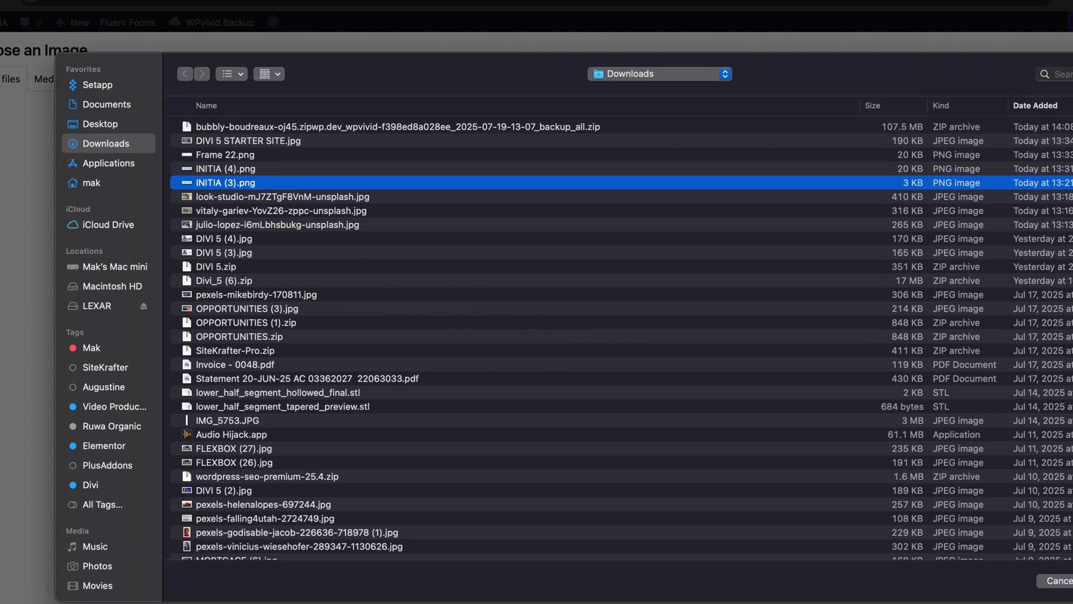
pyautogui.doubleClick(271, 182)
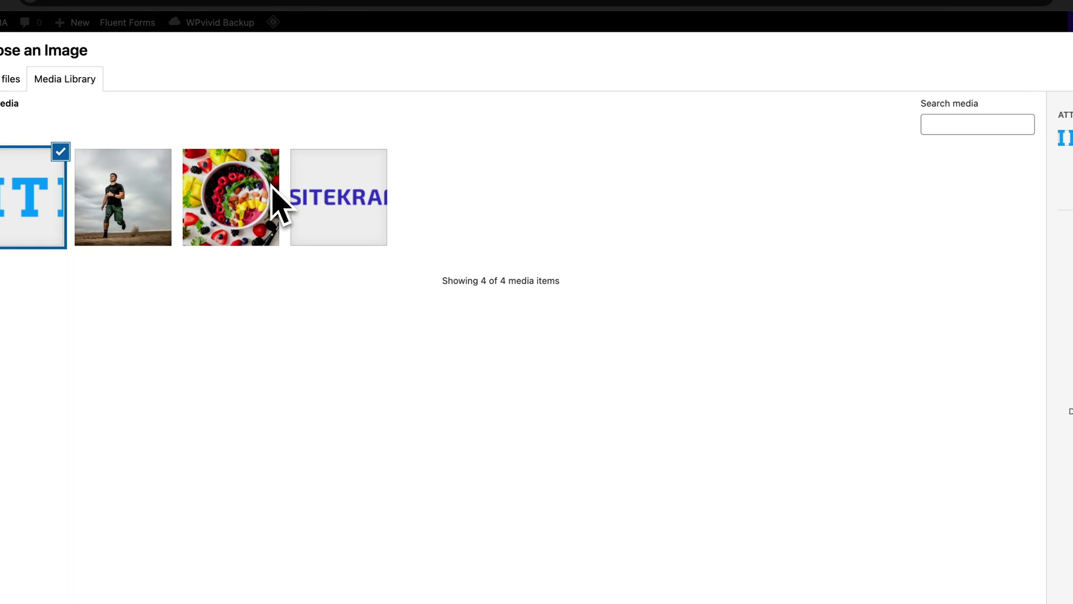
pyautogui.click(988, 566)
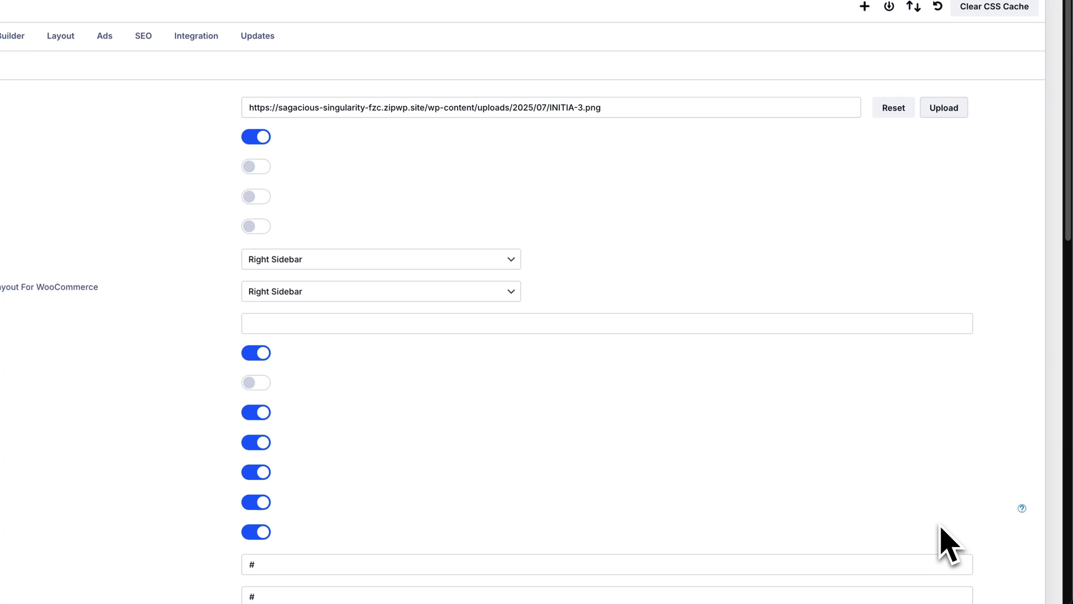
# Step: Purge all LiteSpeed caches and check the front page shows the INITIA logo
pyautogui.scroll(-2, 754, 364)
pyautogui.scroll(2, 754, 363)
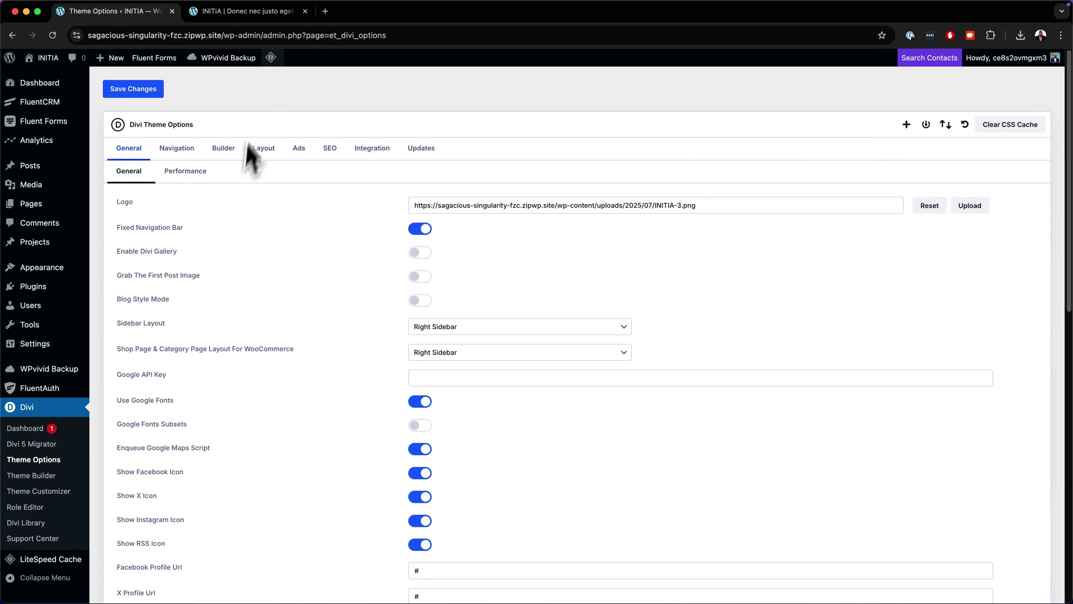
pyautogui.moveTo(269, 59)
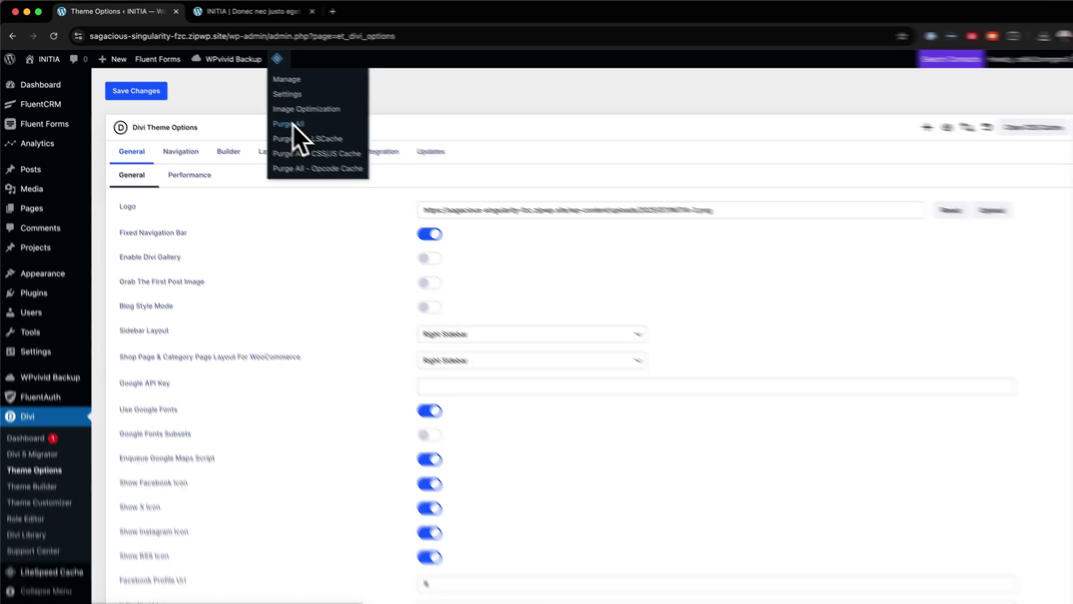
pyautogui.click(292, 125)
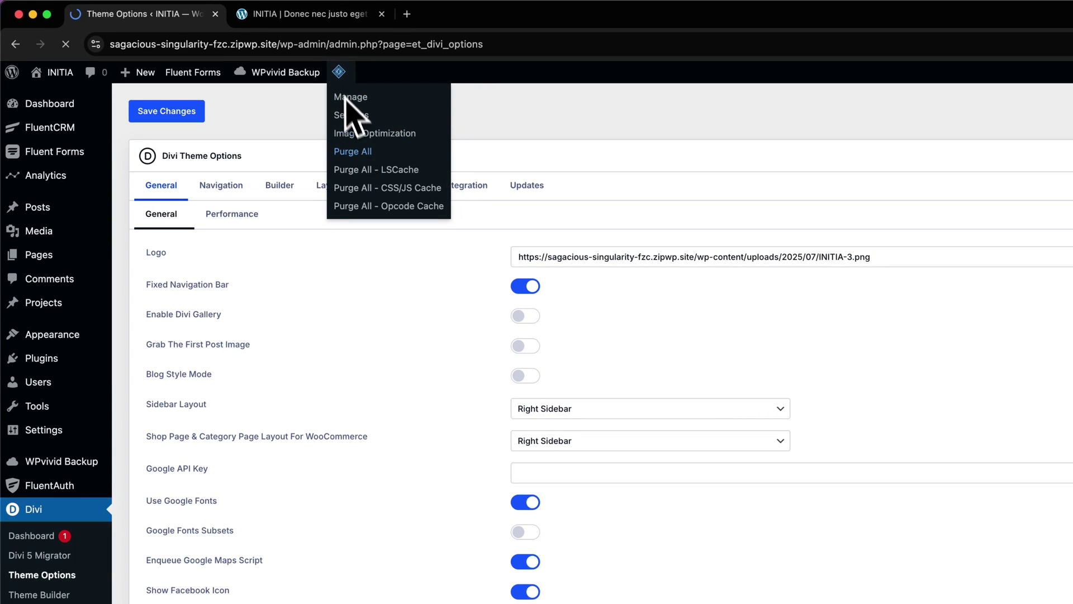
pyautogui.click(310, 19)
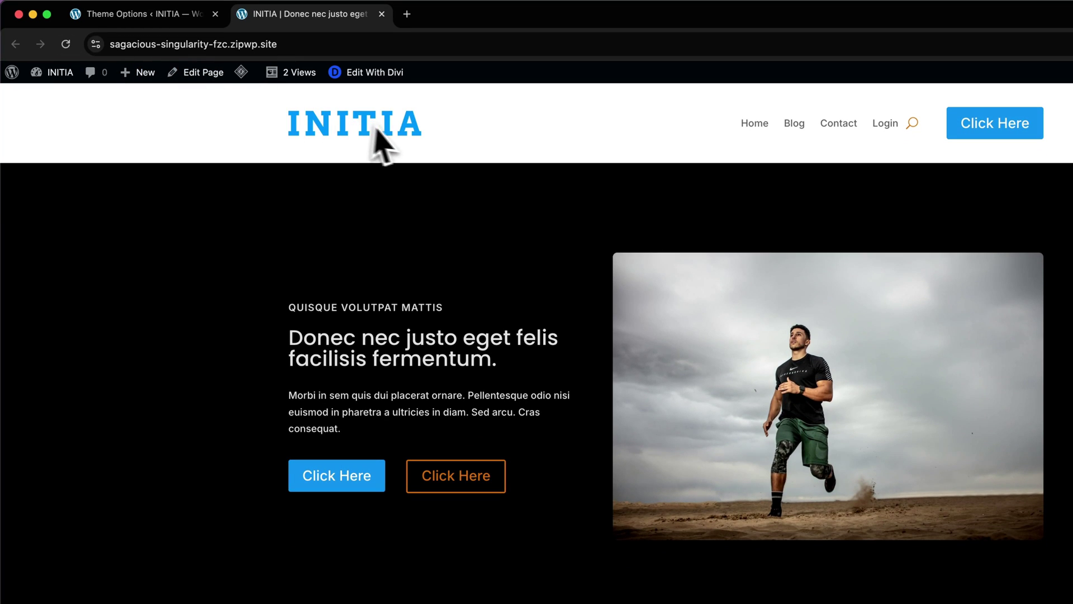
pyautogui.scroll(-6, 398, 398)
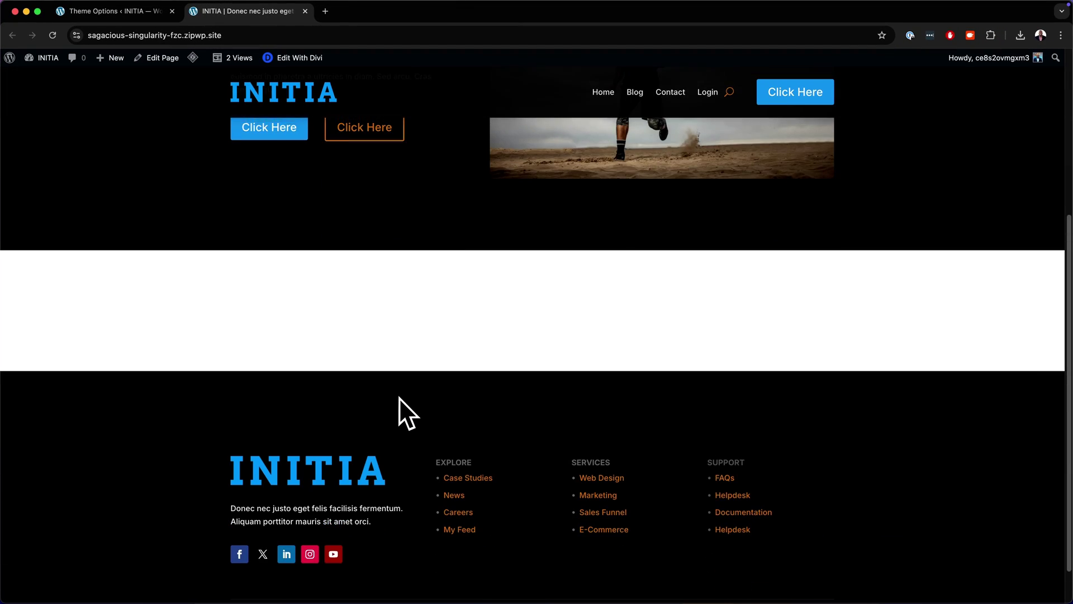
pyautogui.scroll(7, 354, 448)
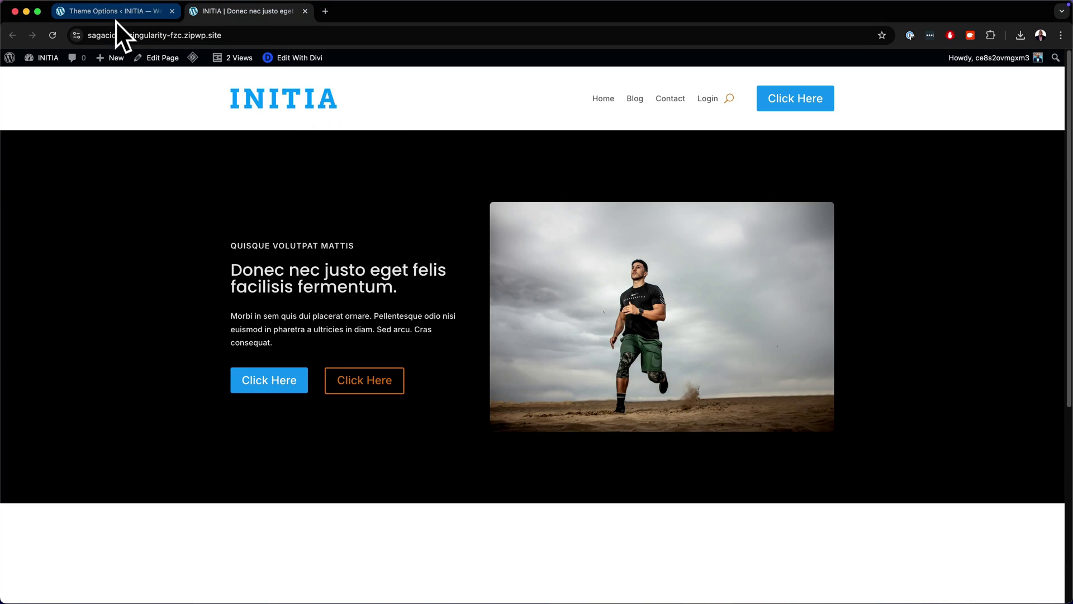
pyautogui.click(119, 14)
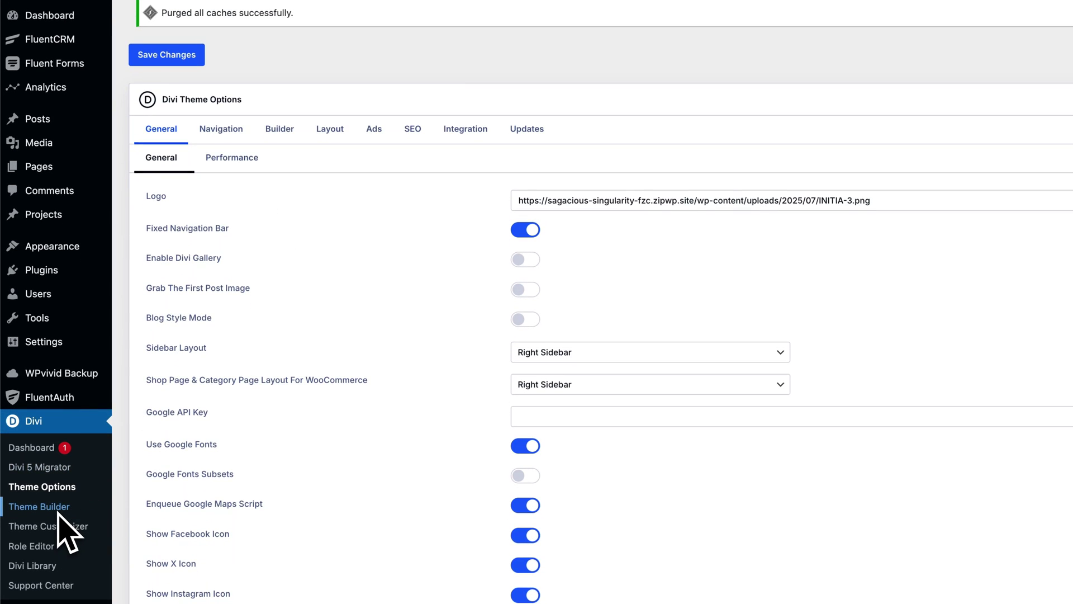
# Step: In the Theme Builder's Global Header, set the Menu module logo width to 138 px and save
pyautogui.click(57, 511)
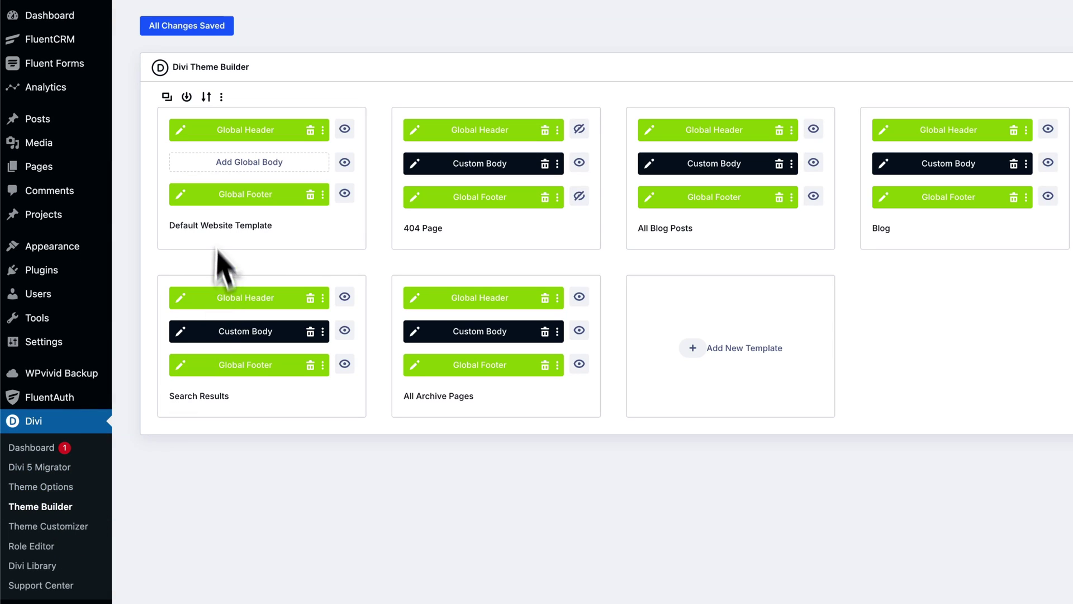
pyautogui.click(182, 133)
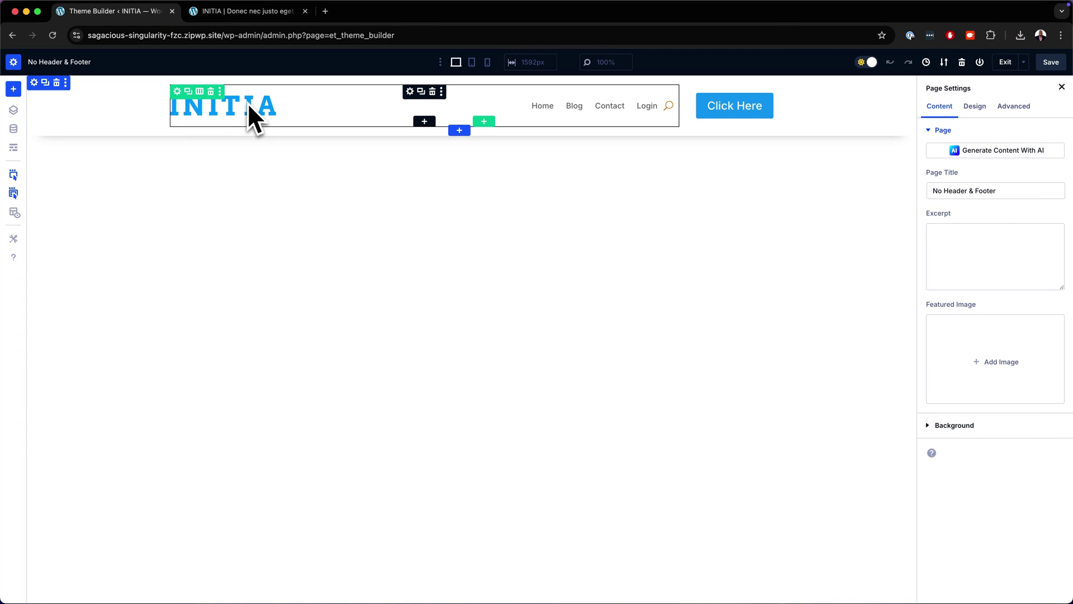
pyautogui.click(410, 92)
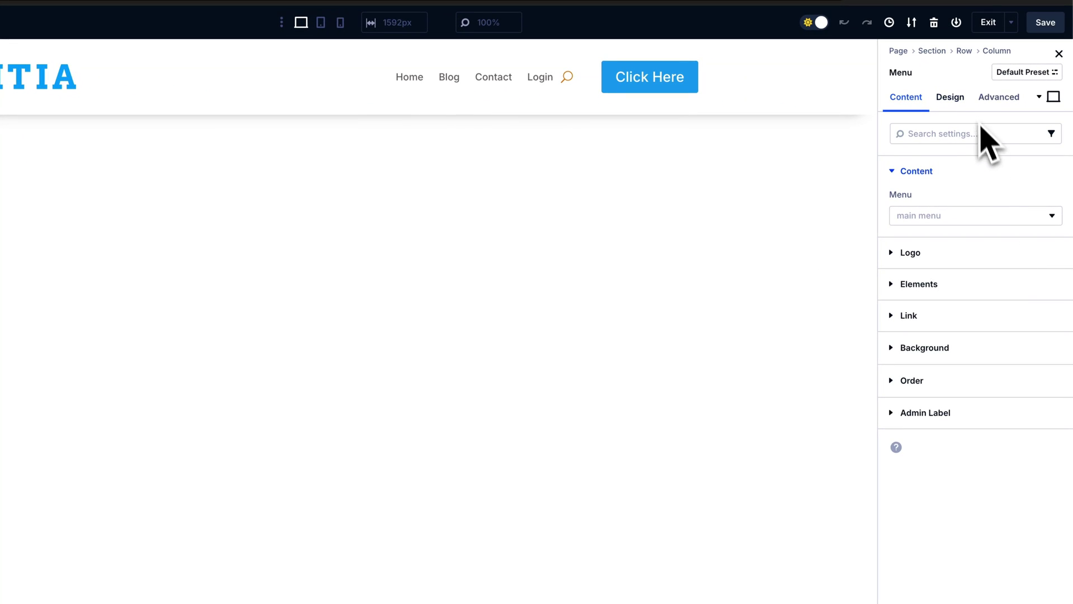
pyautogui.click(969, 103)
pyautogui.click(951, 300)
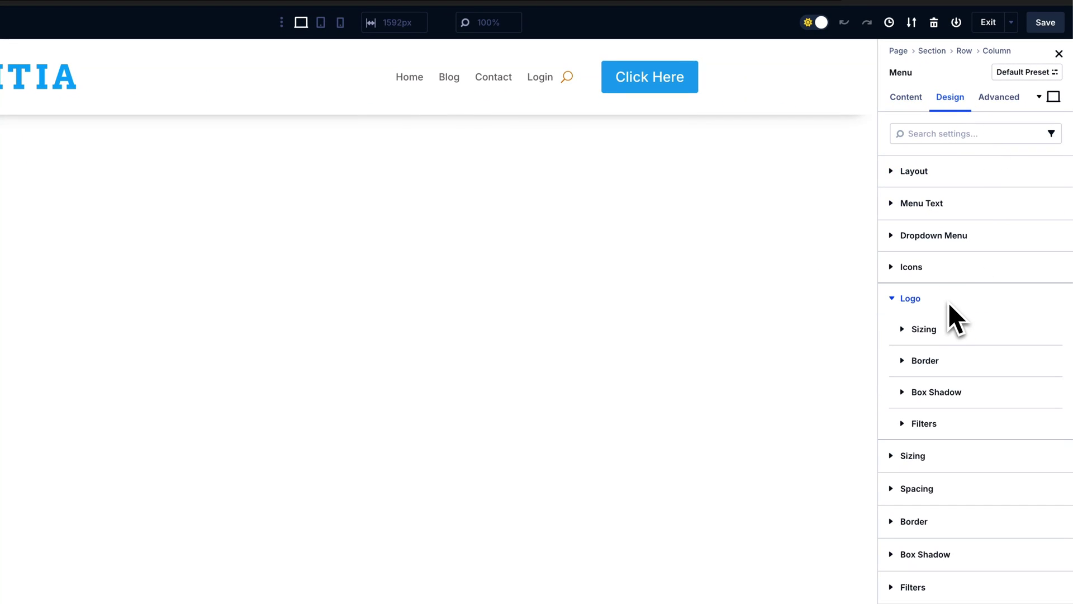
pyautogui.click(931, 330)
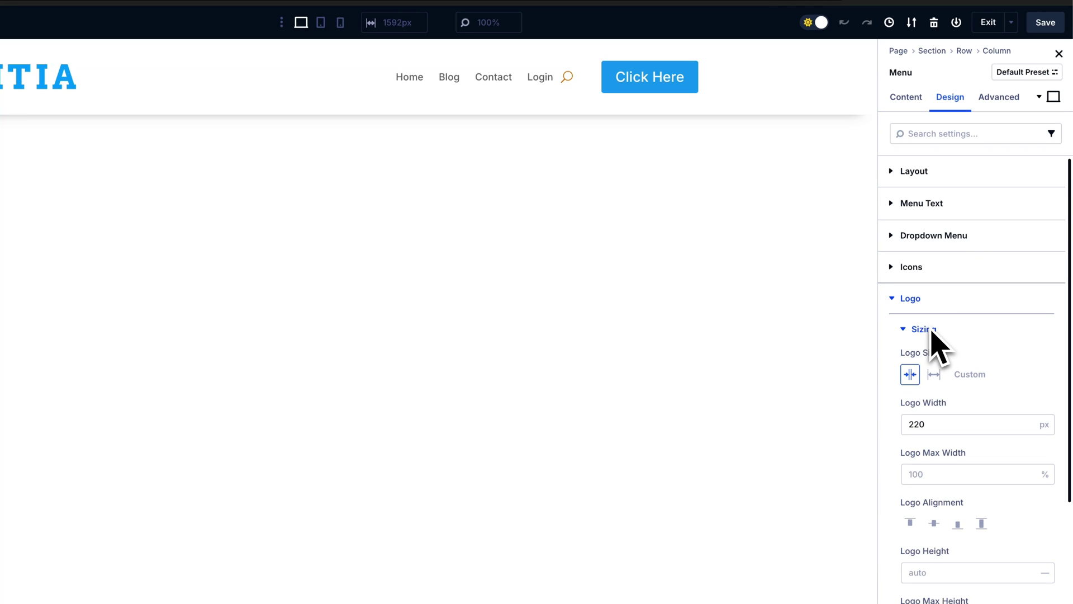
pyautogui.moveTo(946, 438)
pyautogui.moveTo(959, 438); pyautogui.dragTo(973, 446)
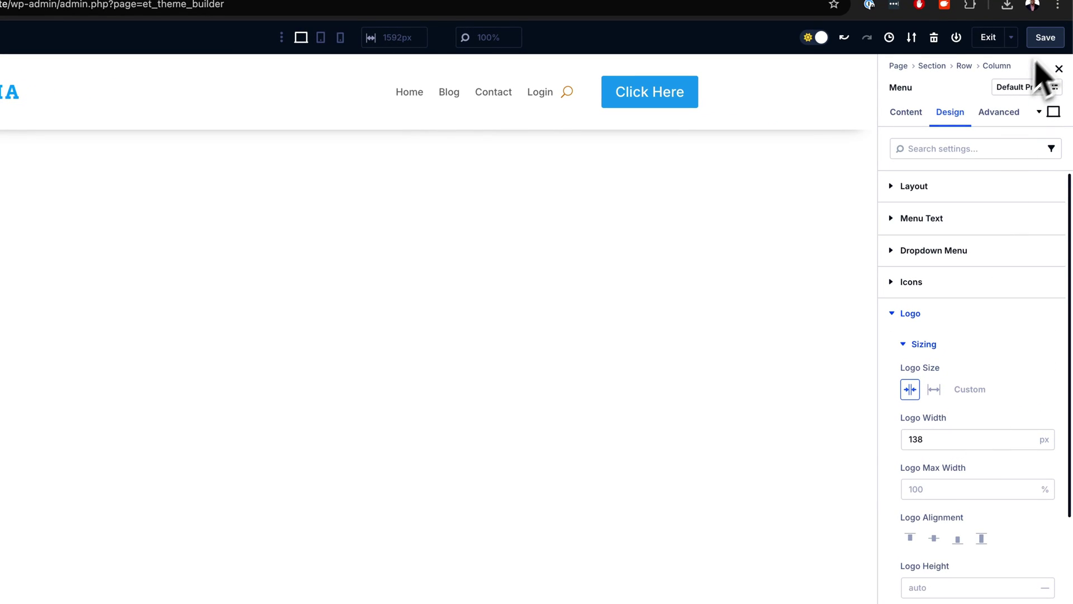
pyautogui.click(1053, 44)
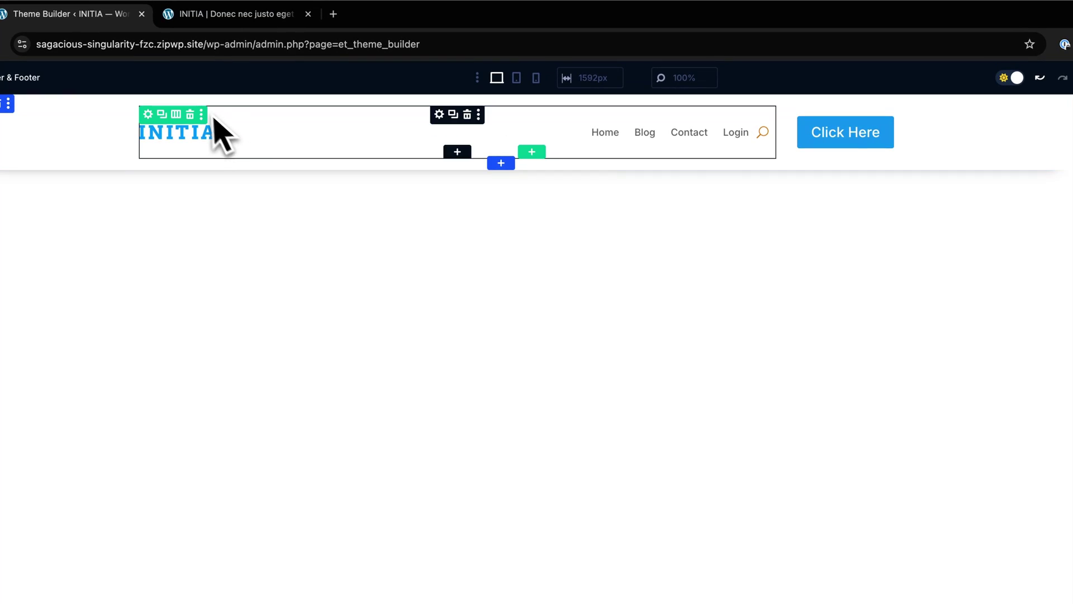
pyautogui.click(1060, 78)
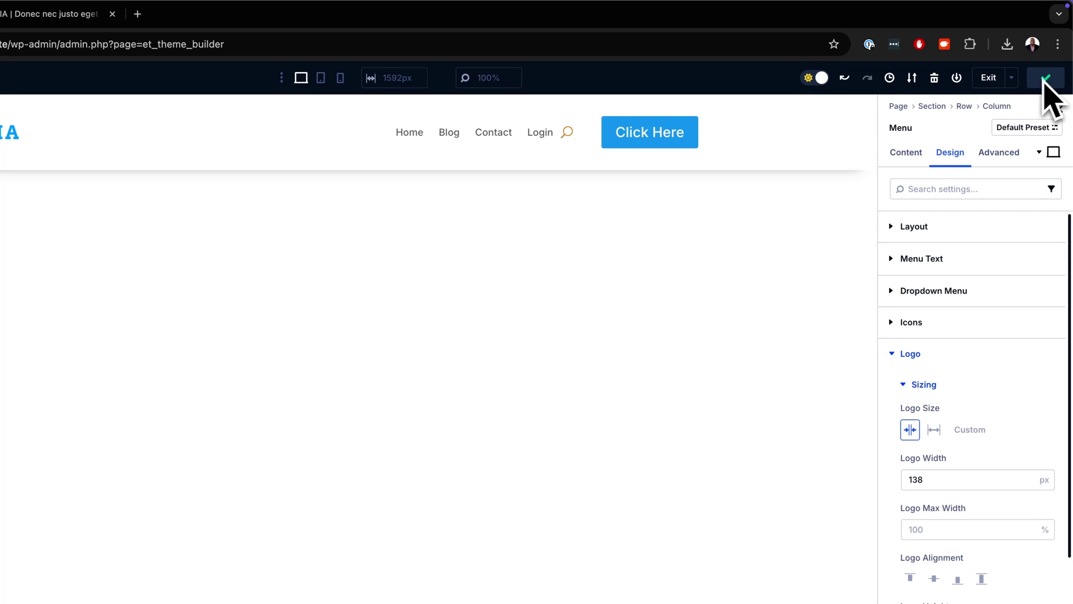
# Step: Save the header template changes and open the Global Footer template for editing
pyautogui.click(987, 79)
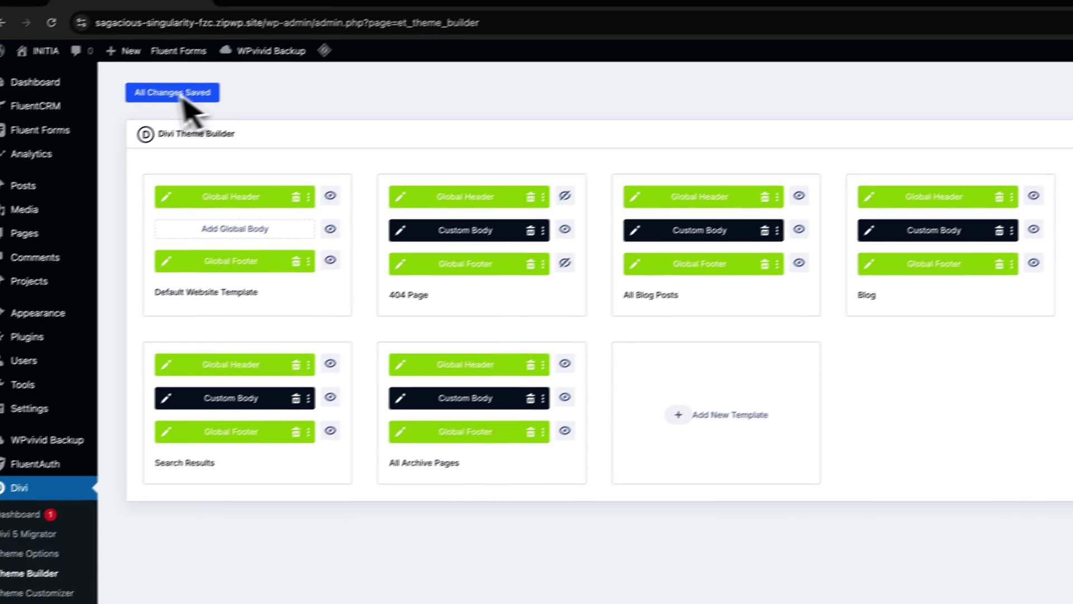
pyautogui.click(69, 111)
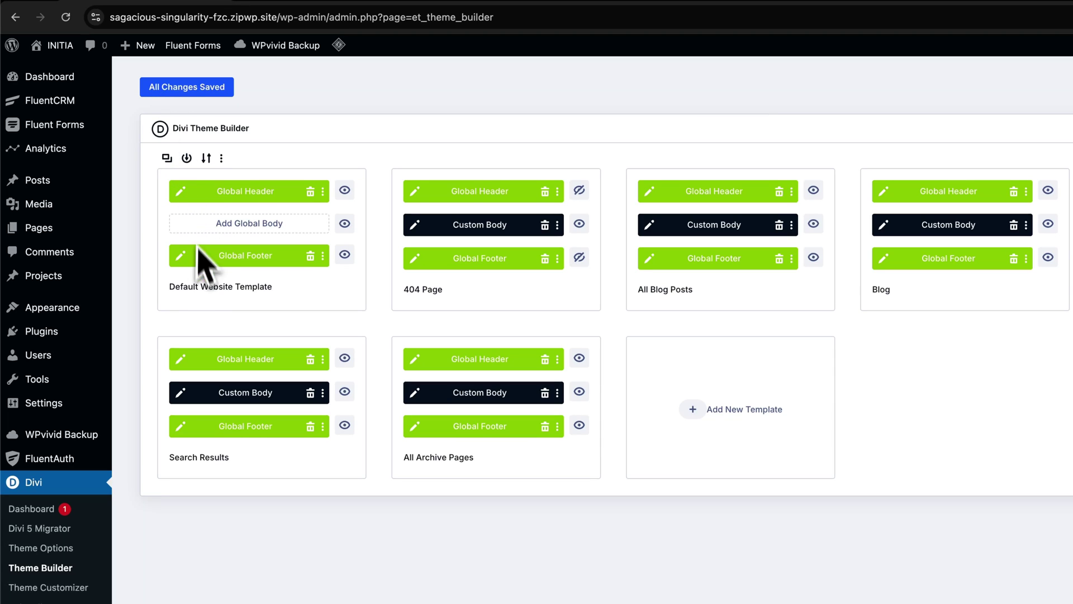
pyautogui.click(181, 256)
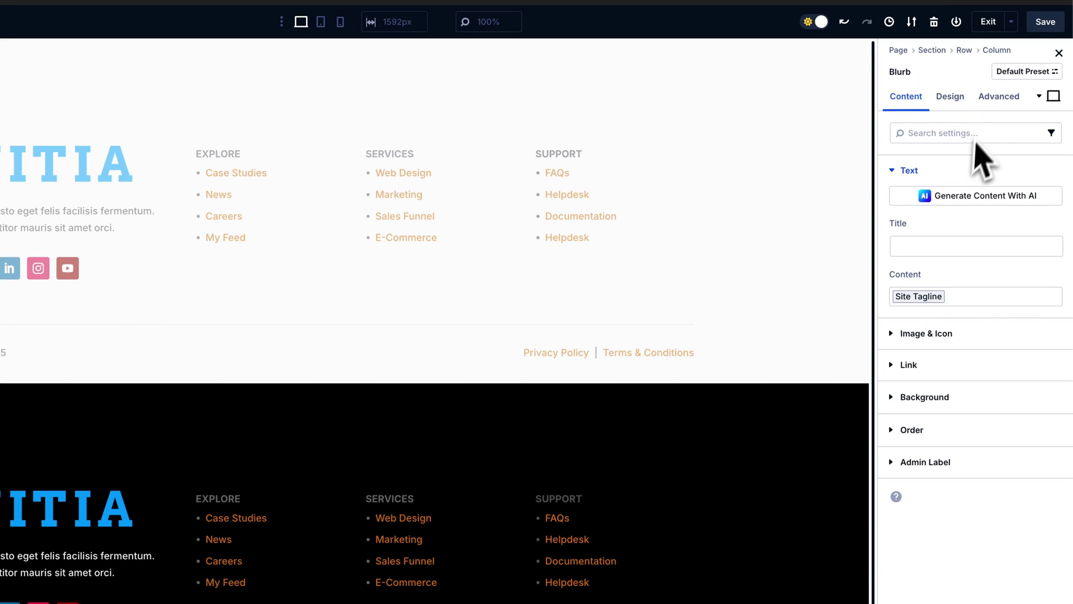
# Step: Shrink the footer logo blurb's image width from 80% to 36% and save the footer
pyautogui.click(959, 98)
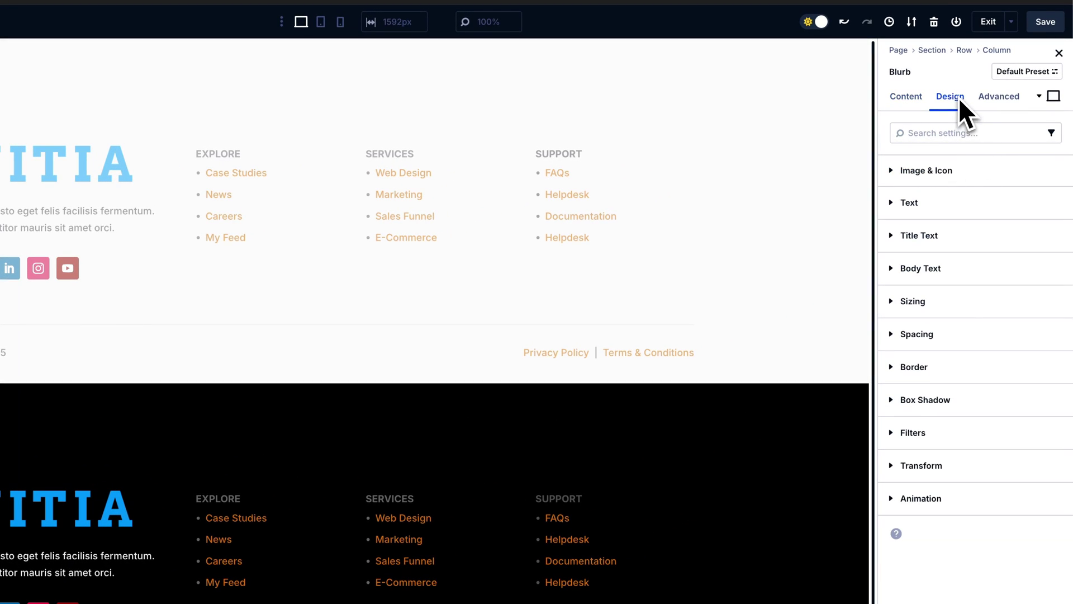
pyautogui.click(927, 172)
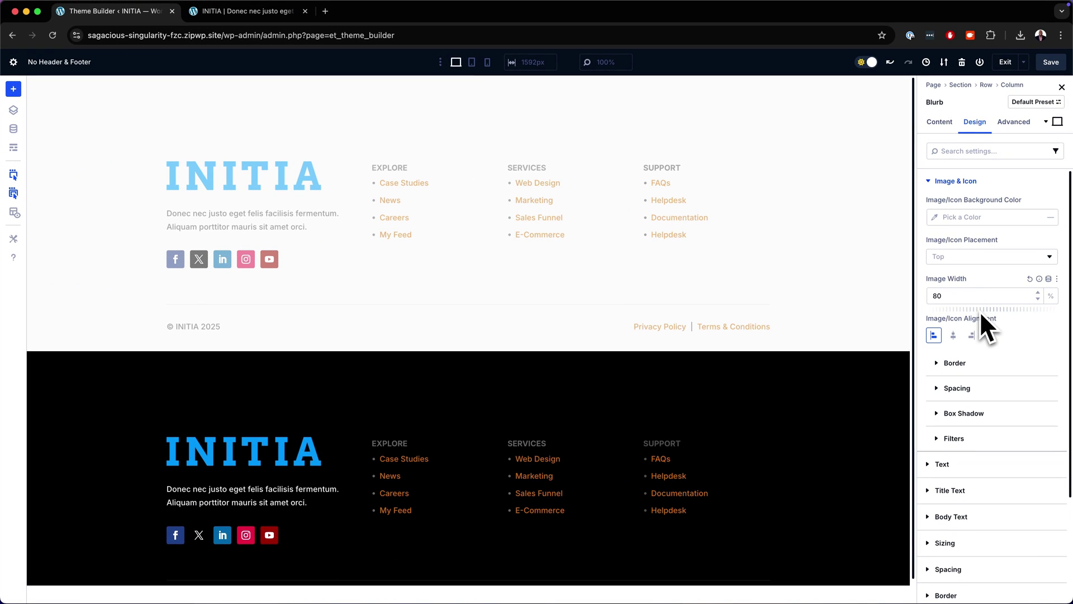
pyautogui.click(981, 311)
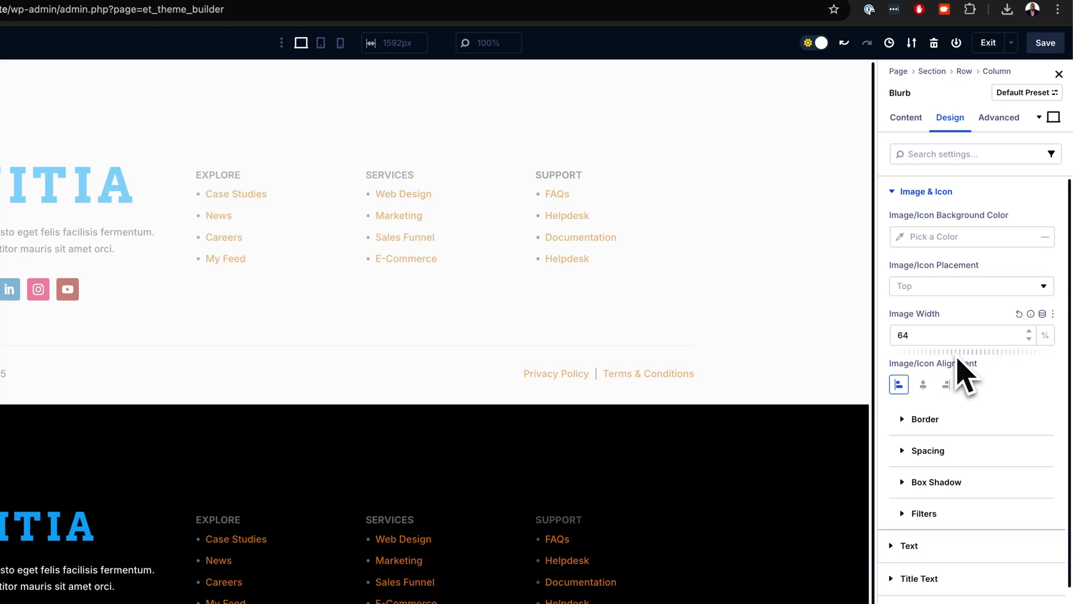
pyautogui.moveTo(957, 360); pyautogui.dragTo(953, 357)
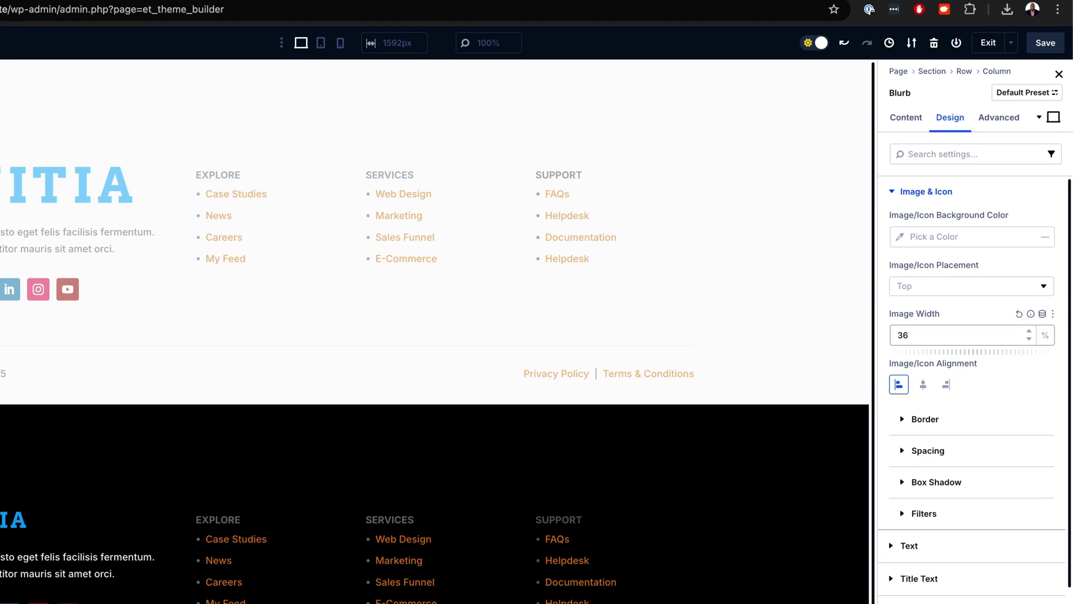
pyautogui.click(1056, 45)
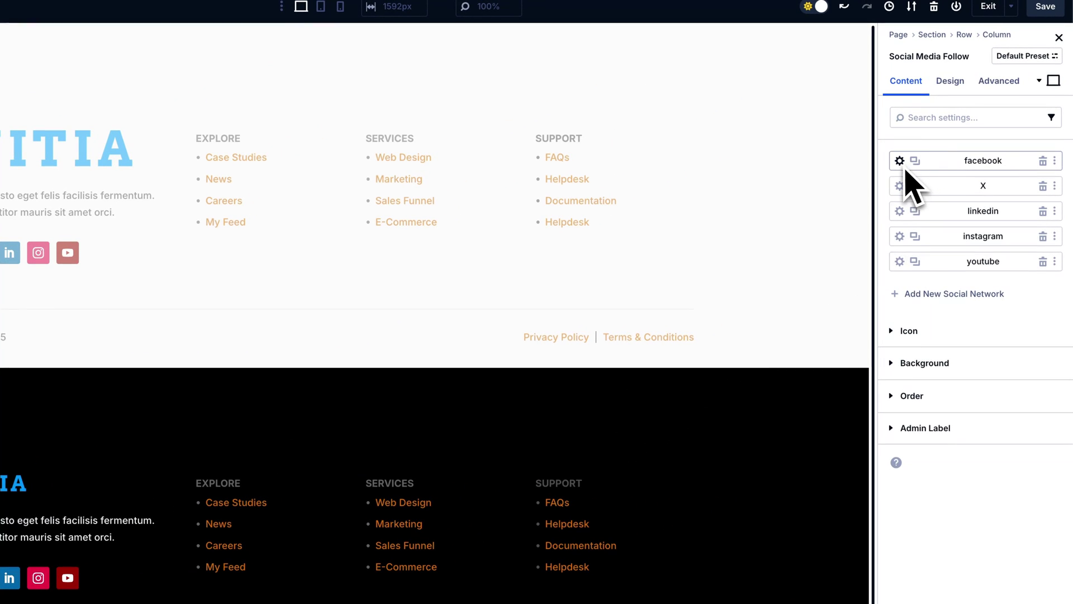
# Step: Check the footer Facebook icon's Account Link URL, still '#', and save the footer
pyautogui.click(1069, 81)
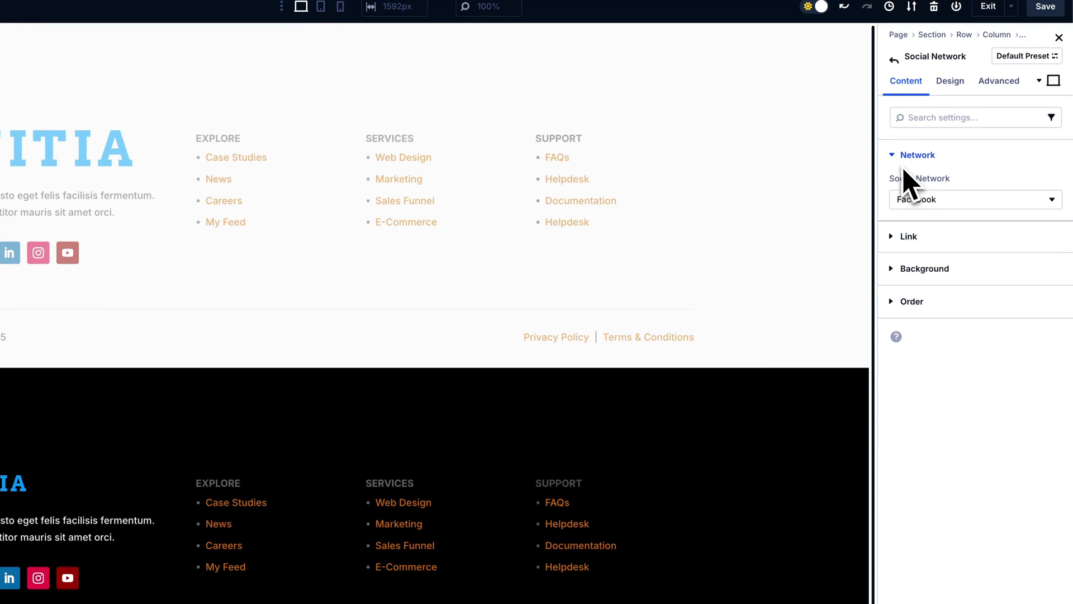
pyautogui.click(897, 237)
pyautogui.click(908, 237)
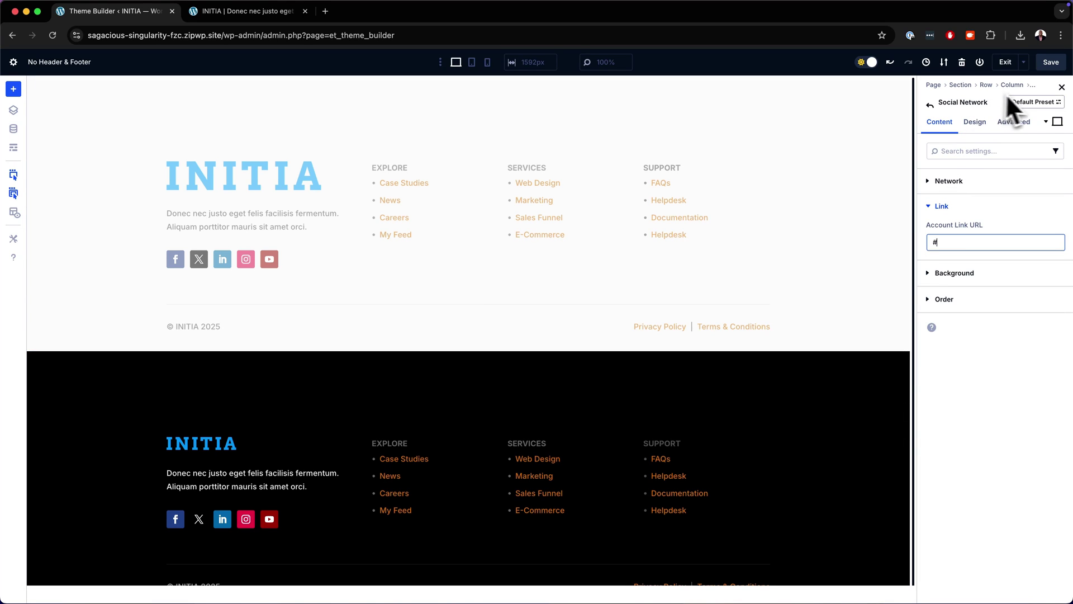
pyautogui.click(1052, 63)
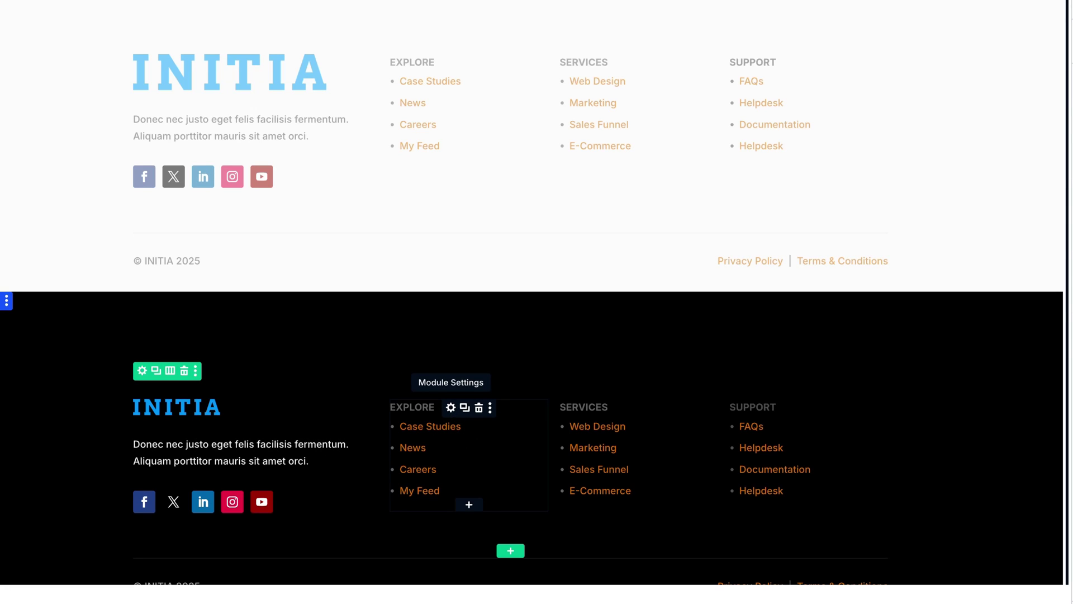
# Step: Confirm the Explore list's Case Studies link stays '#' and re-save the footer
pyautogui.click(451, 408)
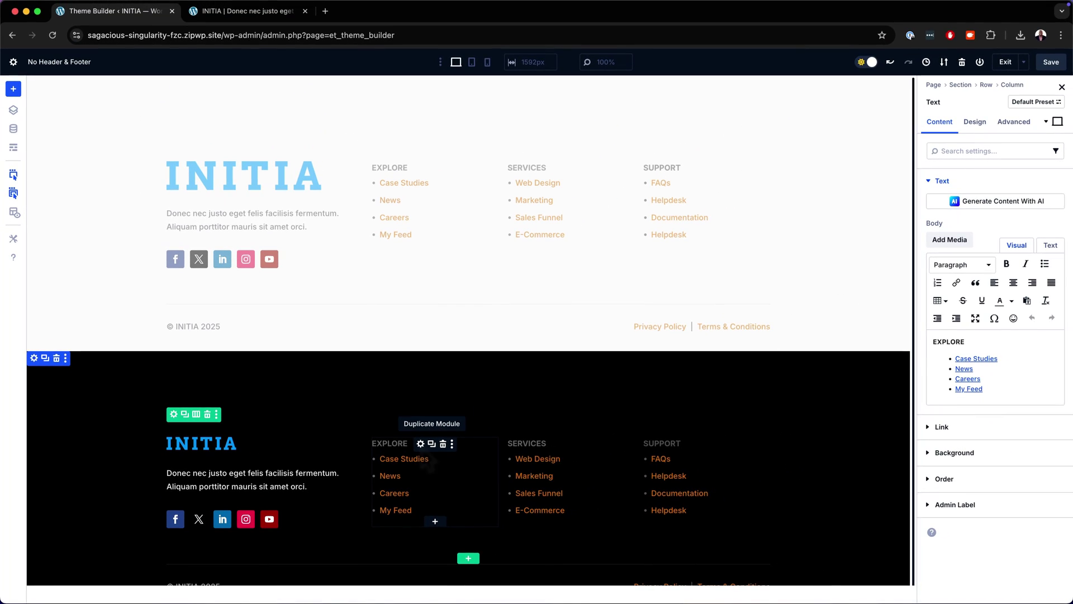
pyautogui.tripleClick(1005, 358)
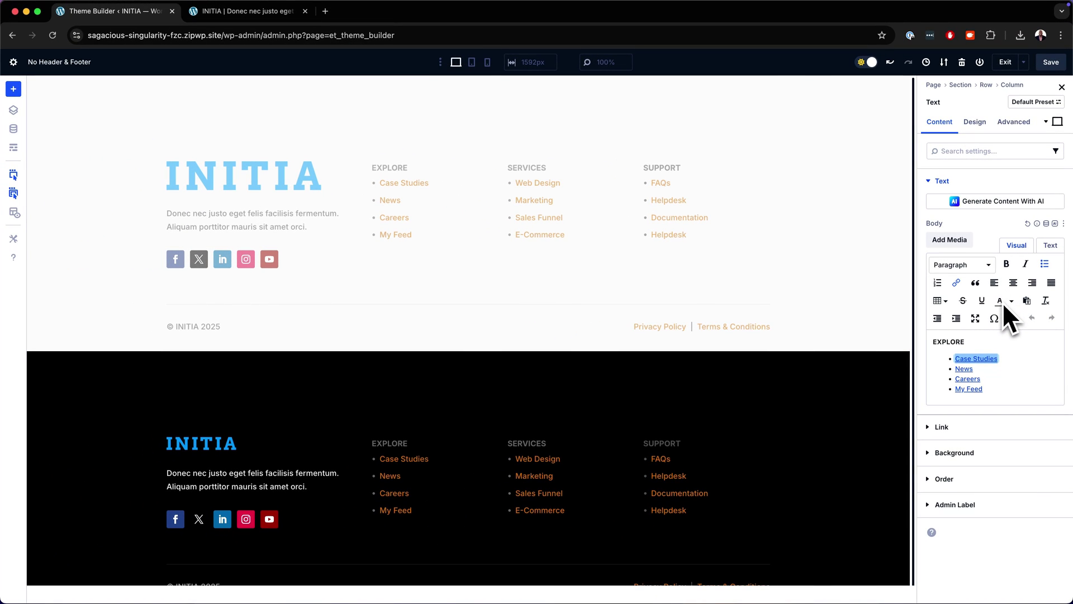
pyautogui.click(956, 283)
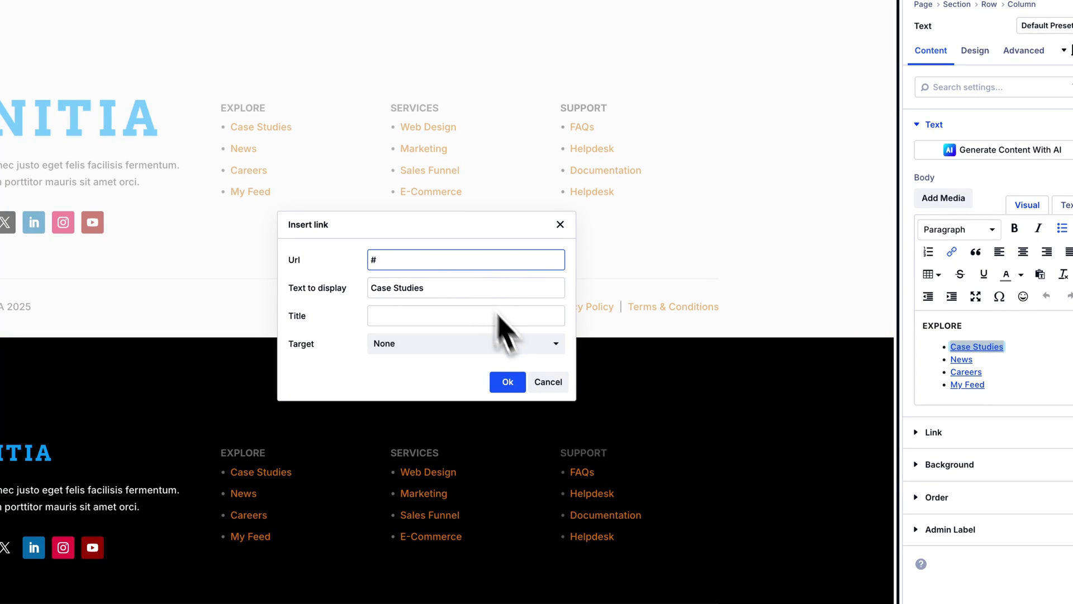
pyautogui.click(510, 382)
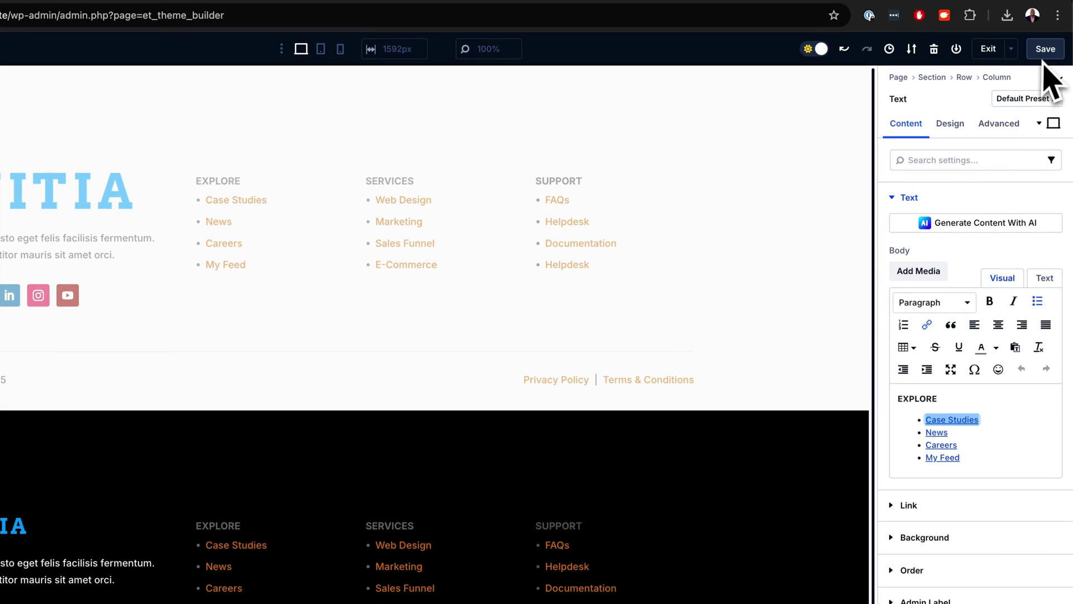
pyautogui.click(1044, 51)
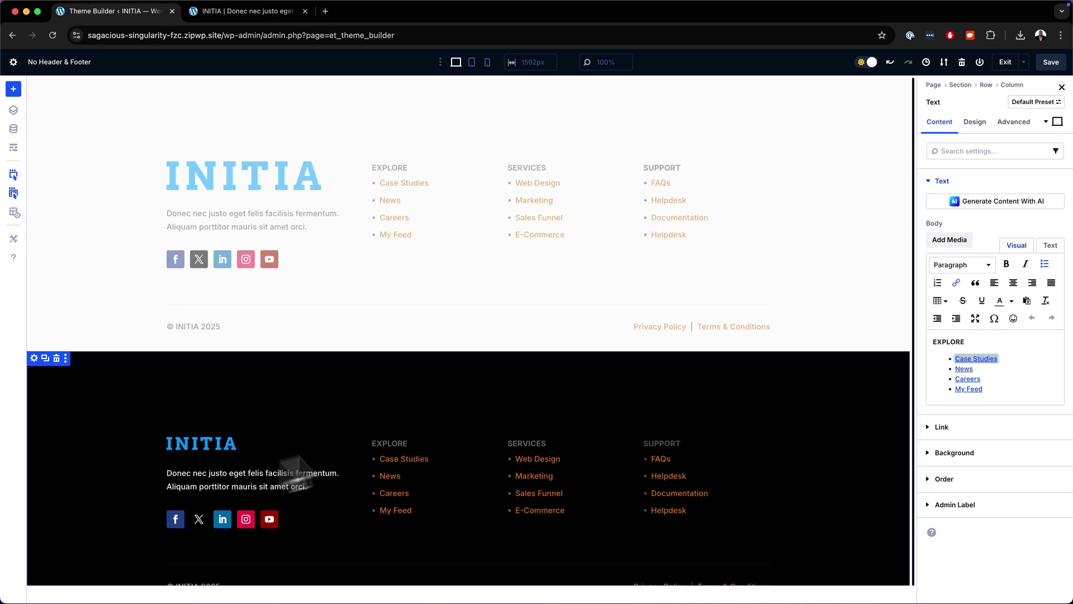
# Step: Leave the footer builder and go to Settings > General
pyautogui.click(1006, 63)
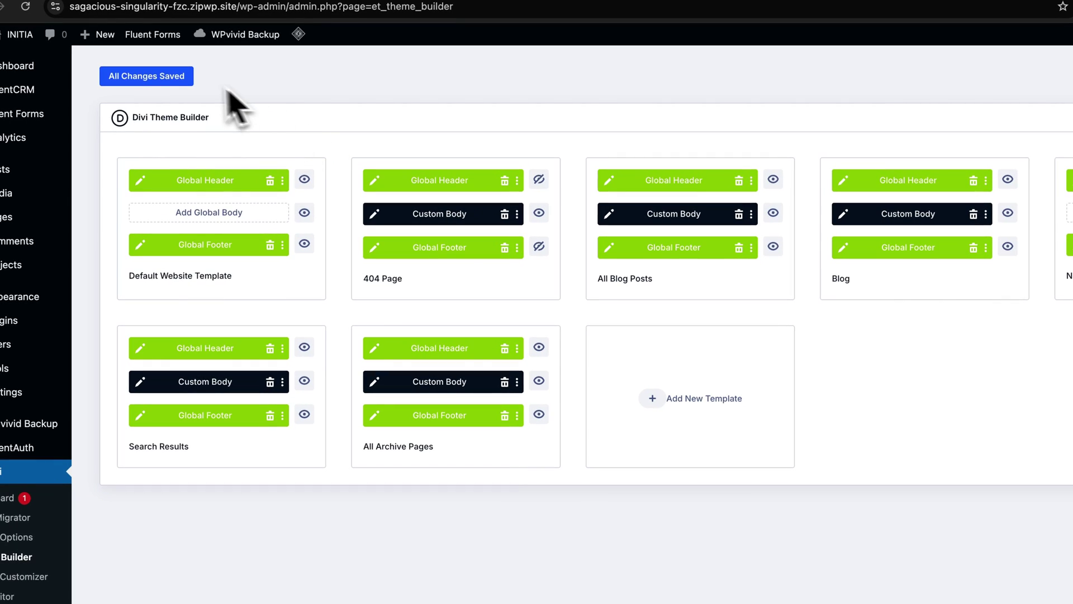
pyautogui.click(179, 78)
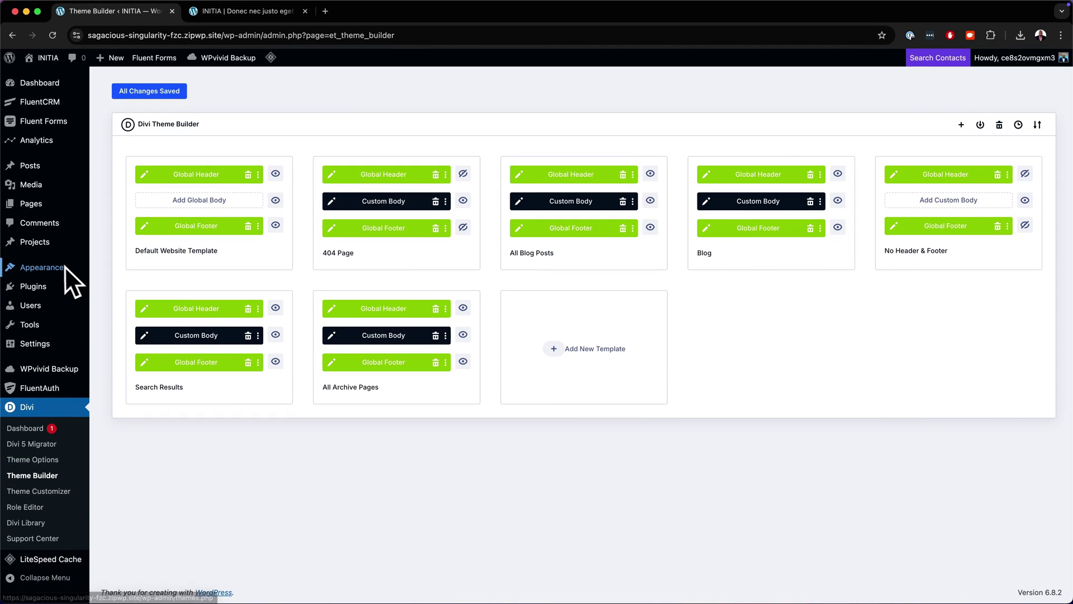
pyautogui.moveTo(48, 345)
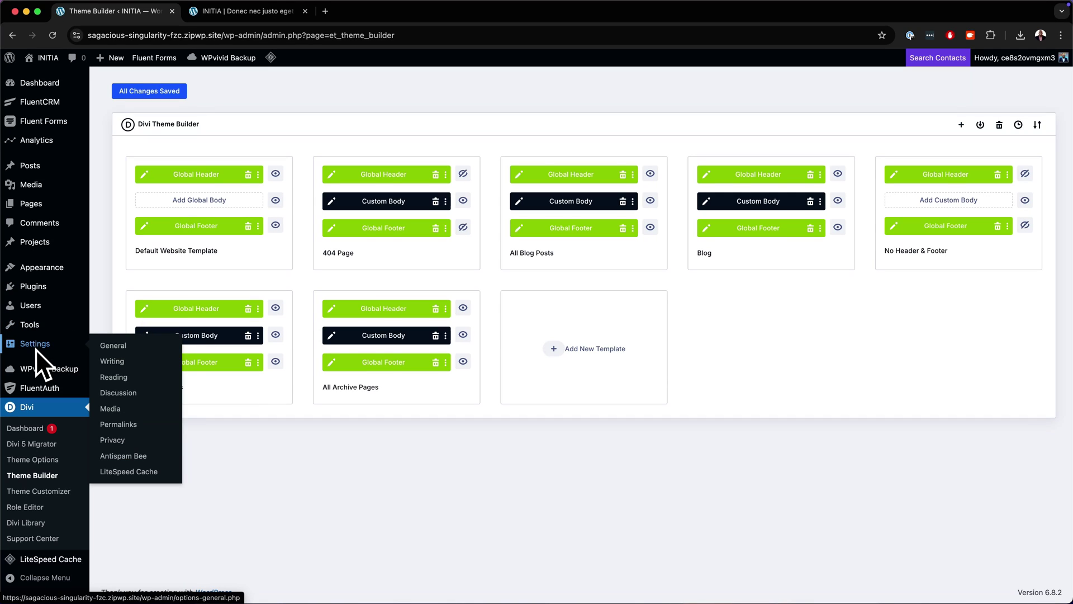
pyautogui.click(119, 345)
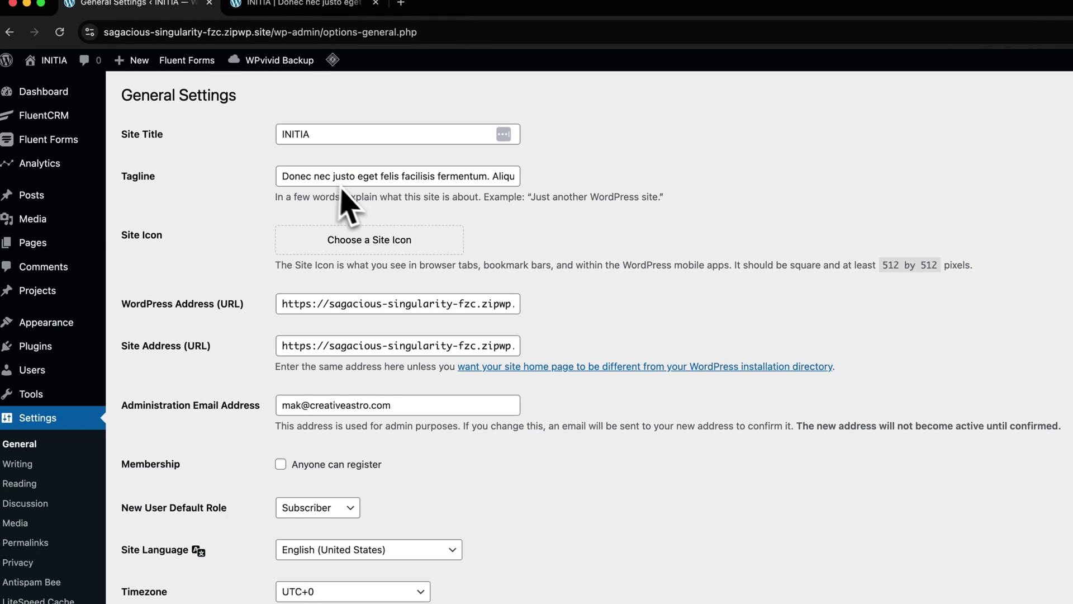
# Step: Compare the Tagline field's text against the live site's footer blurb
pyautogui.click(312, 178)
pyautogui.moveTo(311, 179); pyautogui.dragTo(548, 179)
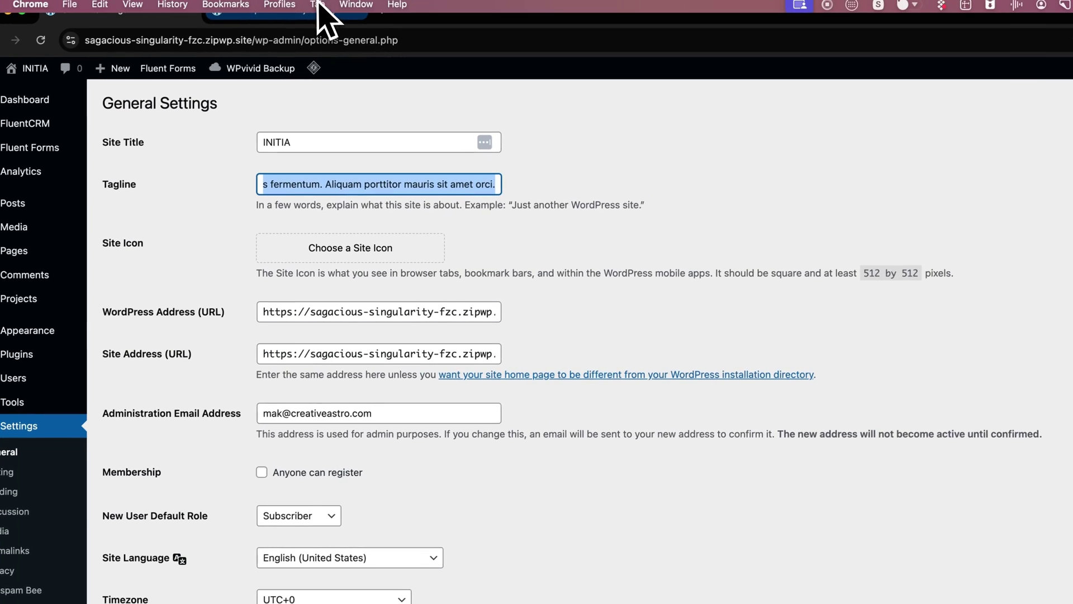
pyautogui.click(312, 20)
pyautogui.scroll(-5, 440, 395)
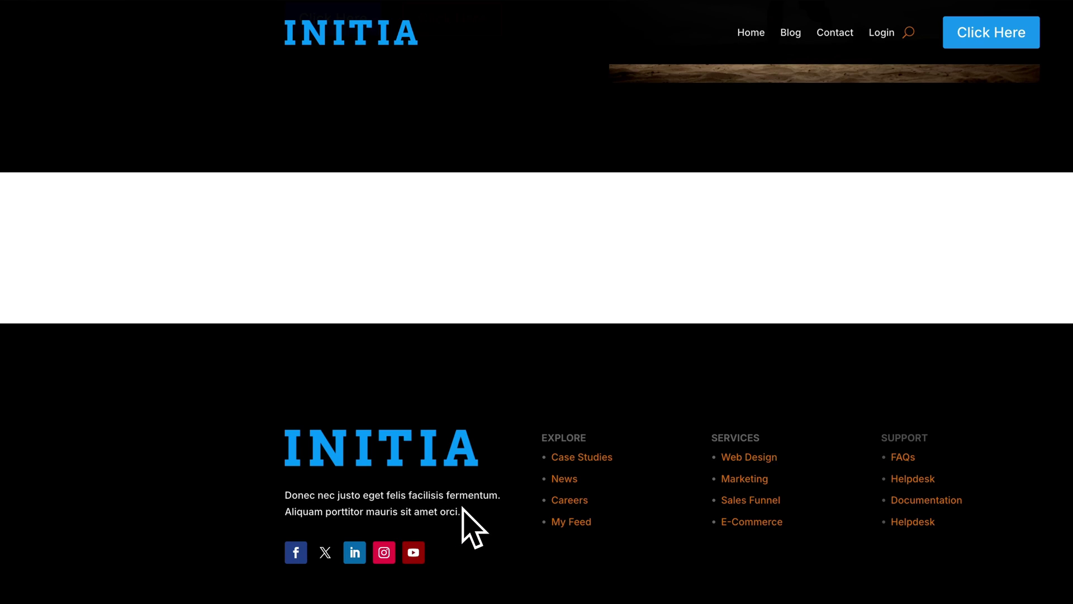
pyautogui.click(167, 7)
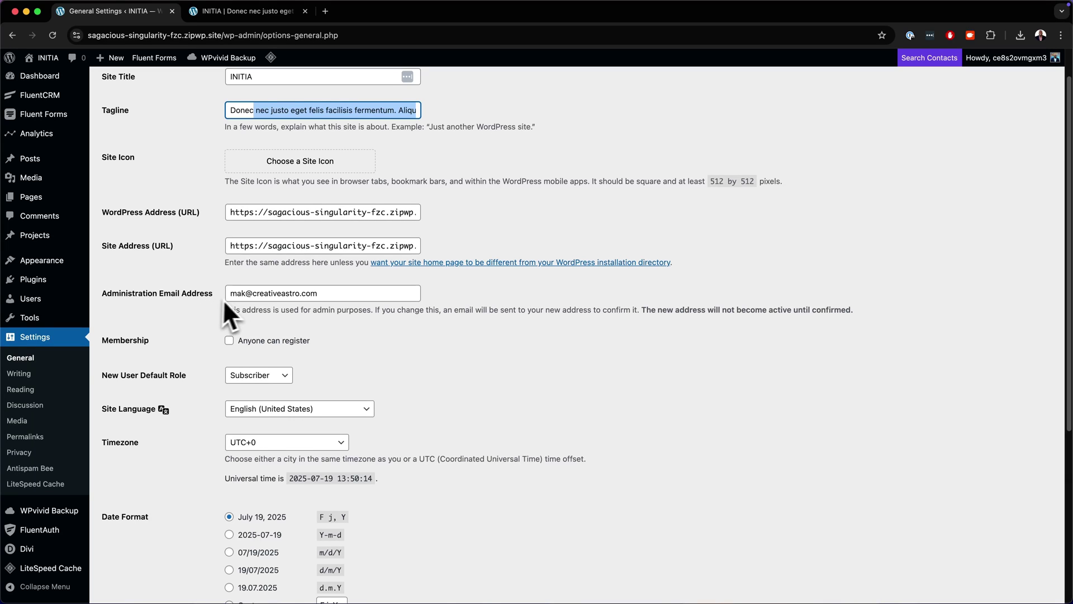
# Step: Review the administration e-mail address, then view the live INITIA homepage
pyautogui.tripleClick(280, 293)
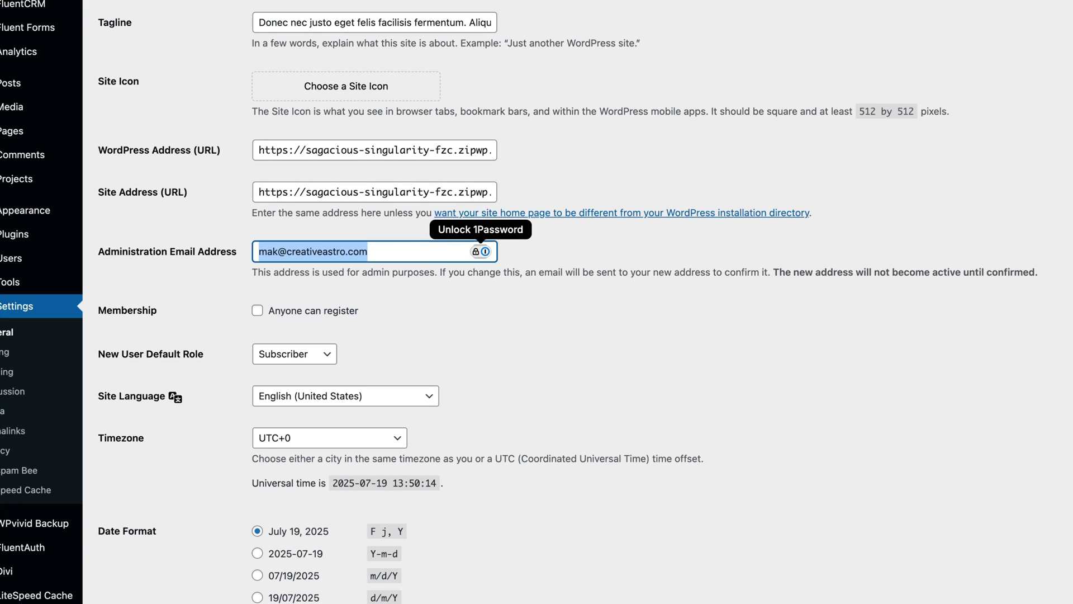
pyautogui.click(408, 256)
pyautogui.scroll(1, 592, 358)
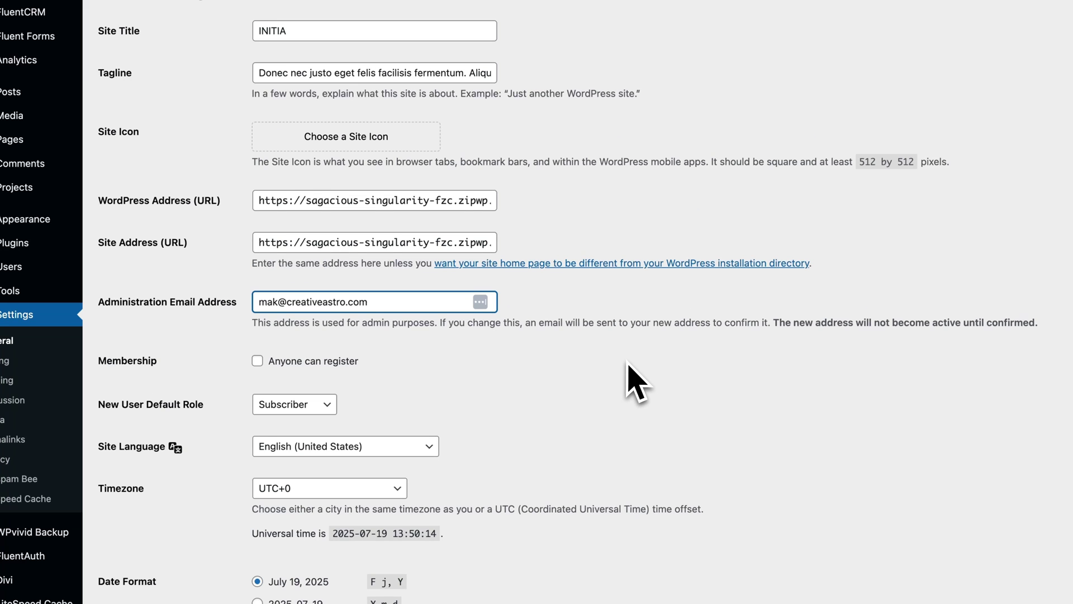
pyautogui.scroll(-7, 627, 369)
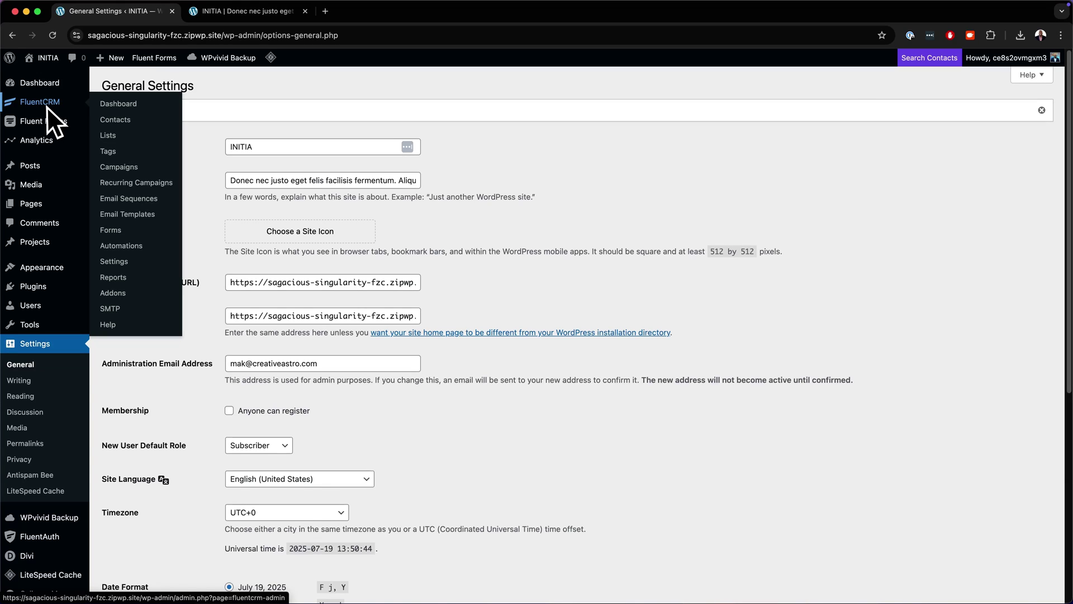
pyautogui.moveTo(49, 93)
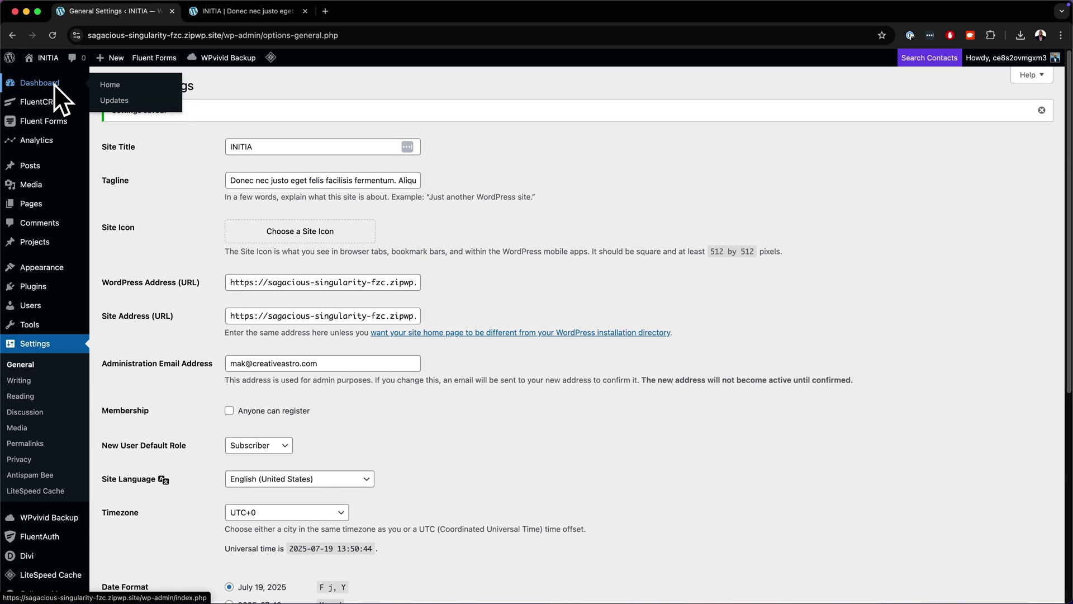
pyautogui.moveTo(48, 72)
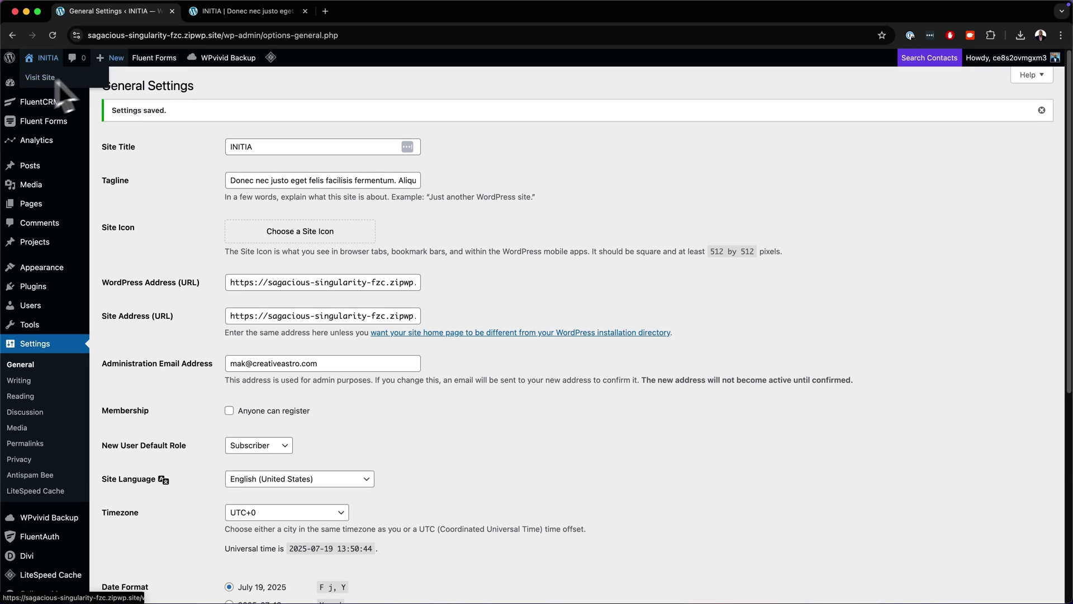
pyautogui.click(226, 13)
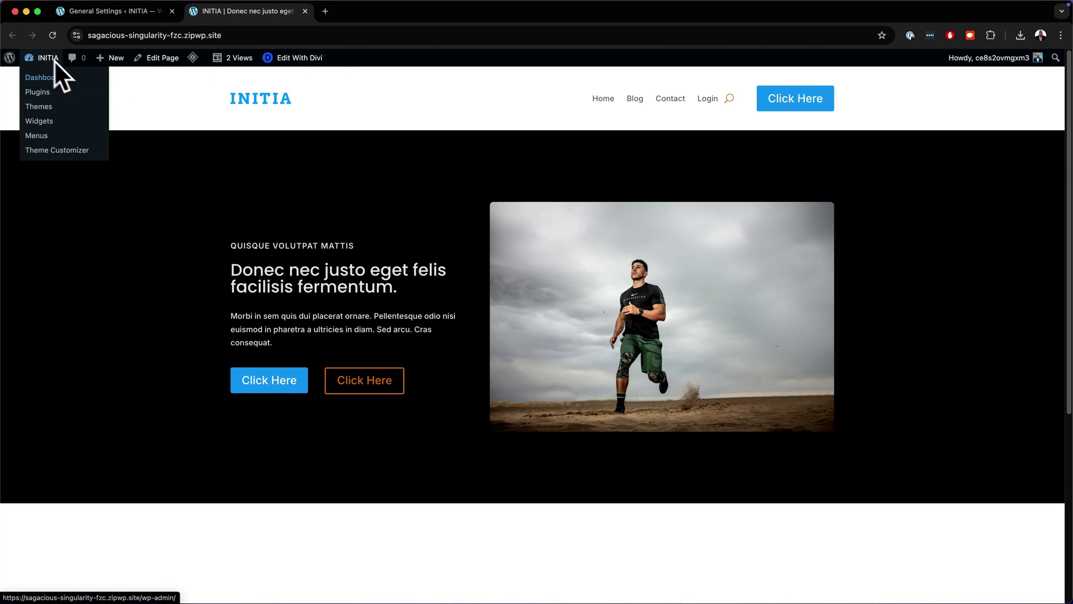
# Step: Open the INITIA Home page in the Divi Visual Builder with Edit With Divi
pyautogui.click(318, 60)
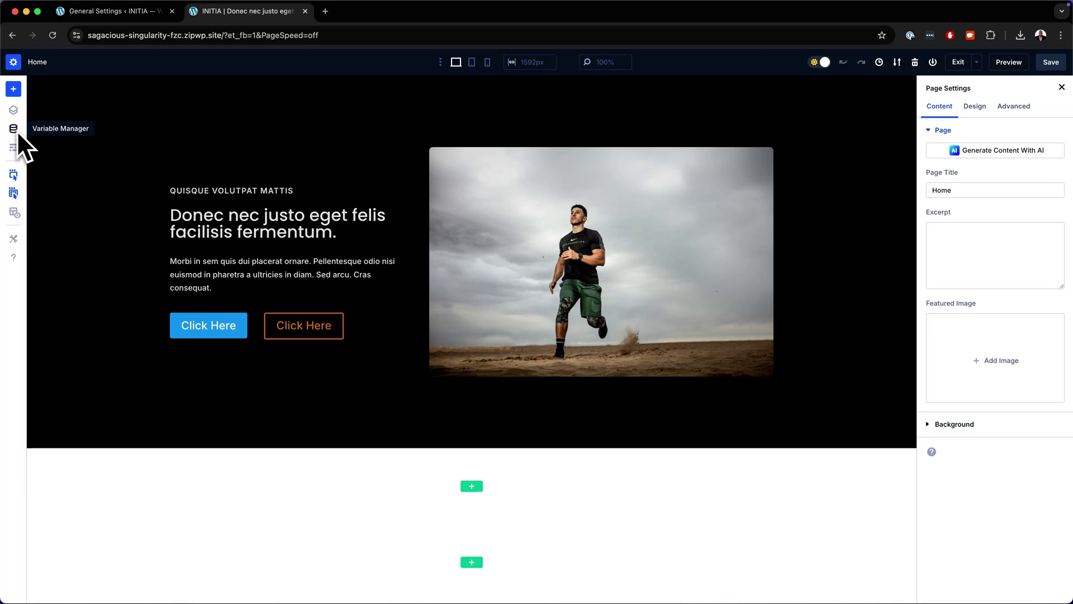
# Step: Review the global colors in the Variable Manager: Primary DF8100, Secondary 2EA3F2
pyautogui.click(17, 129)
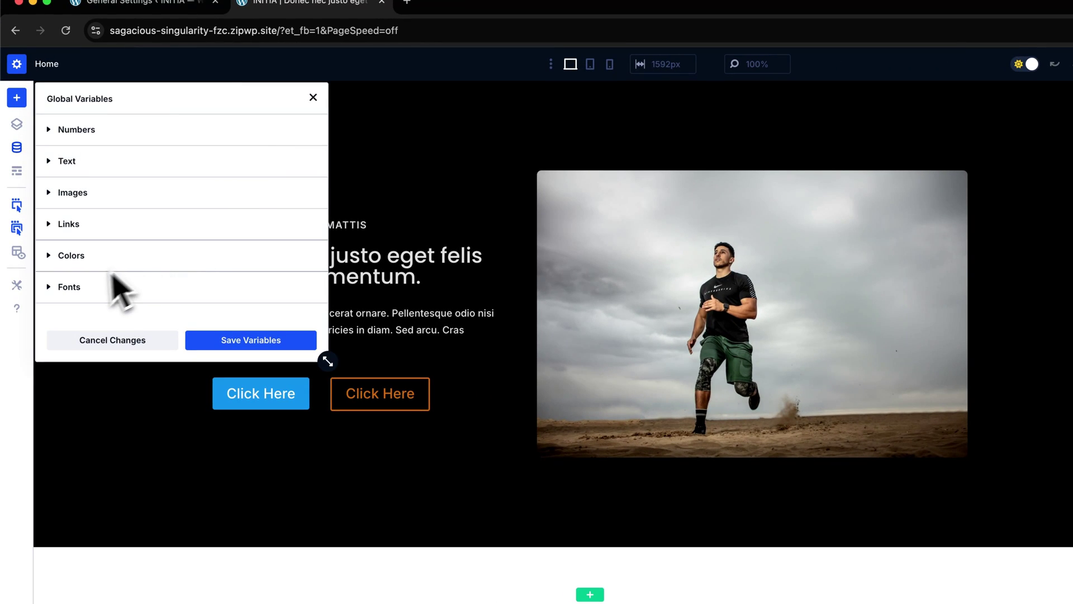
pyautogui.click(94, 262)
pyautogui.scroll(-5, 223, 279)
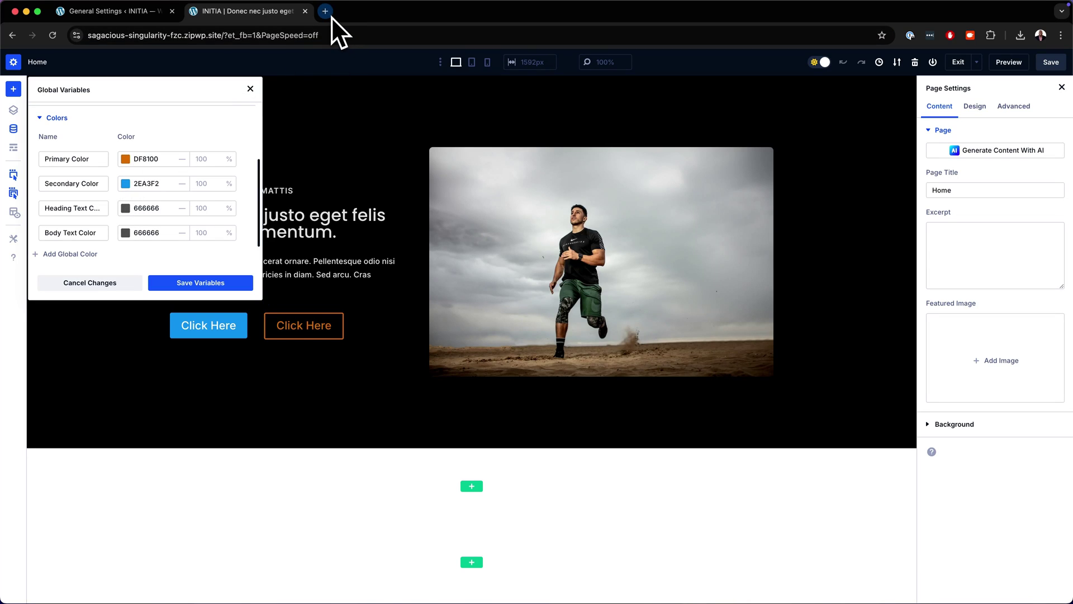
# Step: Copy the site URL and load the live INITIA site in a new tab
pyautogui.moveTo(226, 36); pyautogui.dragTo(40, 43)
pyautogui.press('super+c')
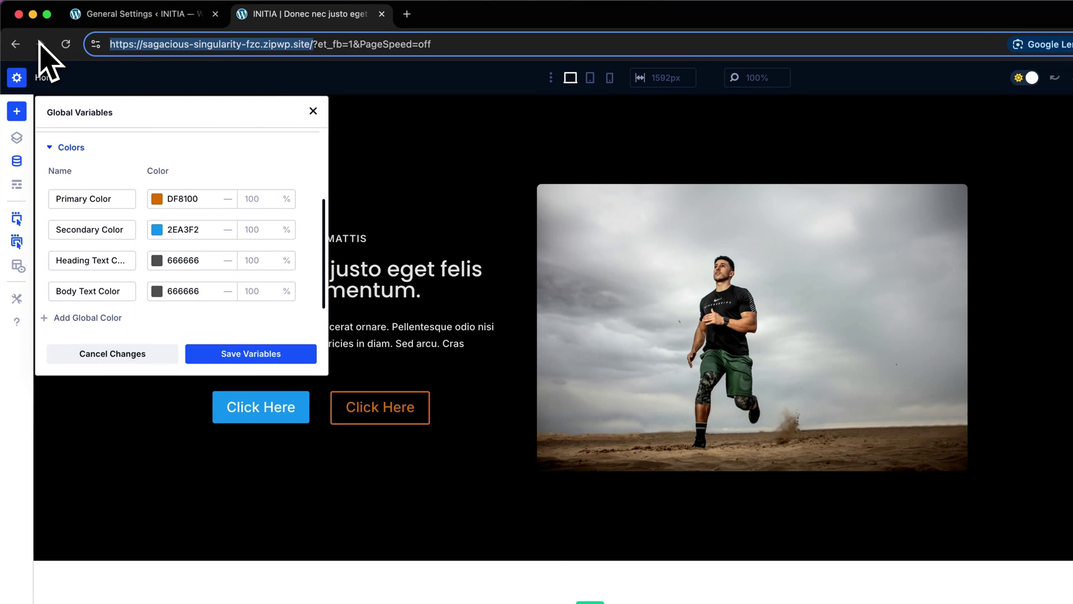
pyautogui.click(407, 14)
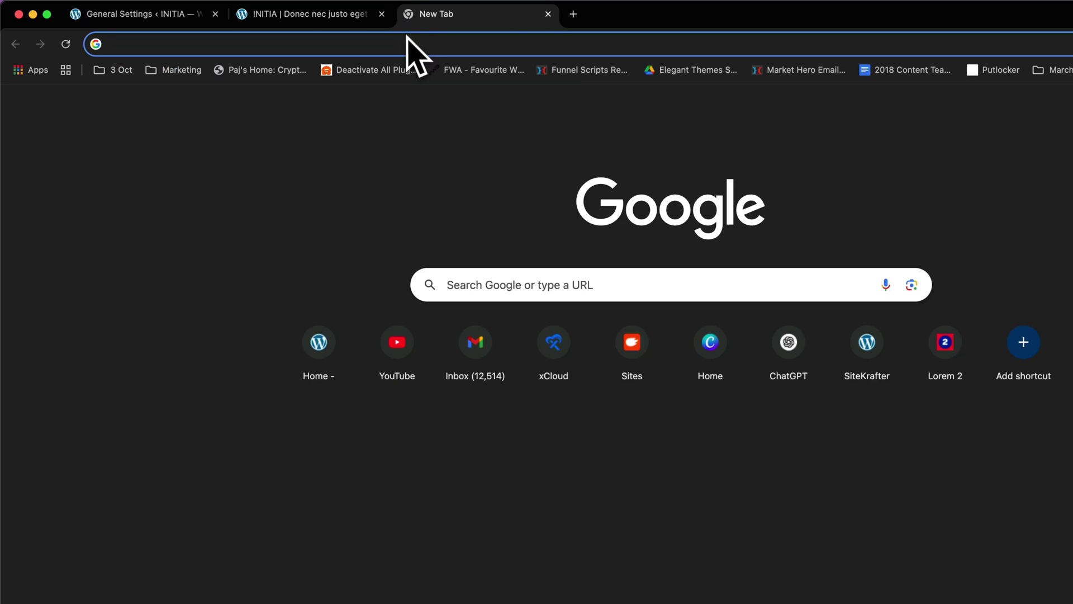
pyautogui.press('super+v')
pyautogui.press('Return')
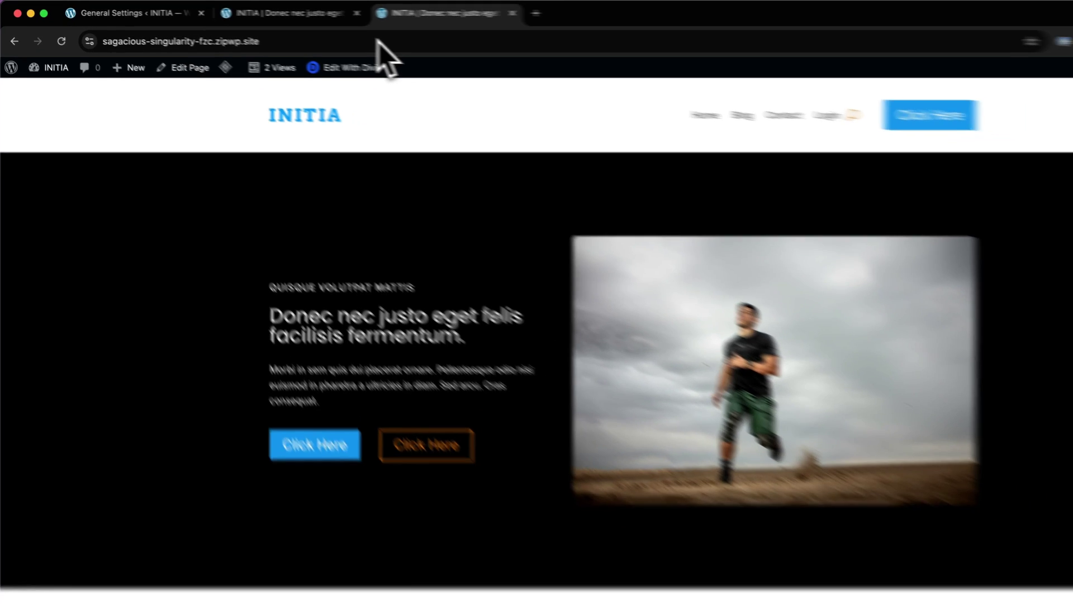
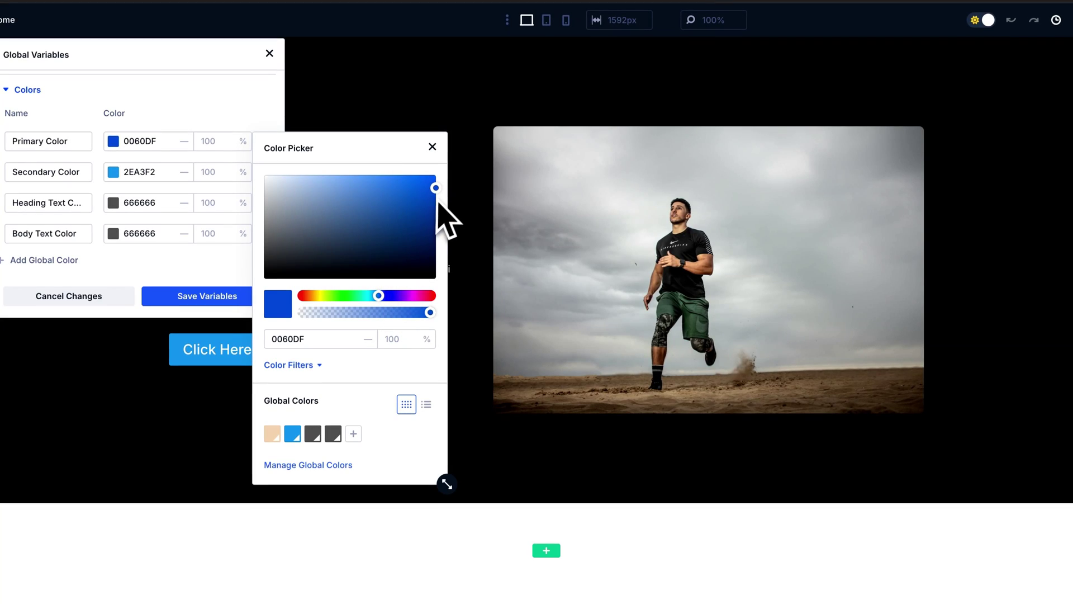
# Step: Change the Primary Color variable to navy 2D5283
pyautogui.click(446, 205)
pyautogui.moveTo(450, 220); pyautogui.dragTo(377, 227)
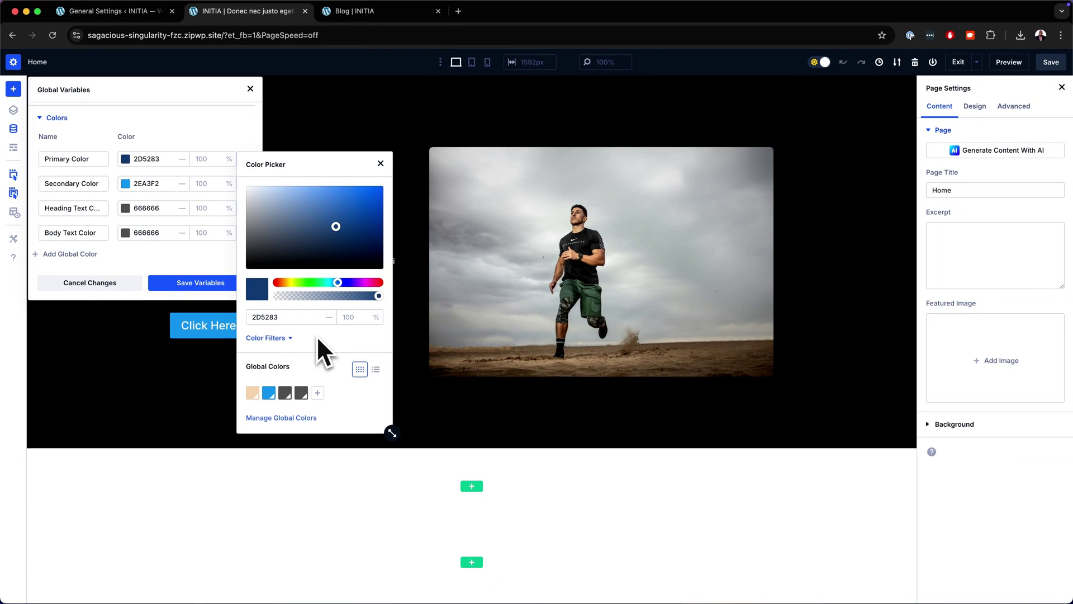
pyautogui.click(380, 164)
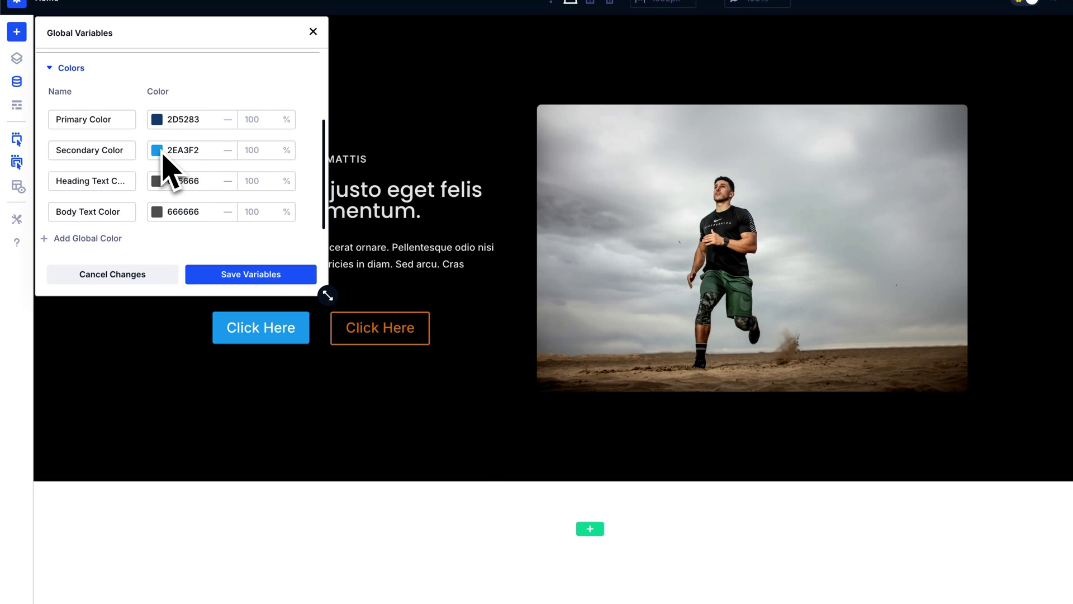
# Step: Change the Secondary Color variable to deep orange F78E00
pyautogui.click(157, 151)
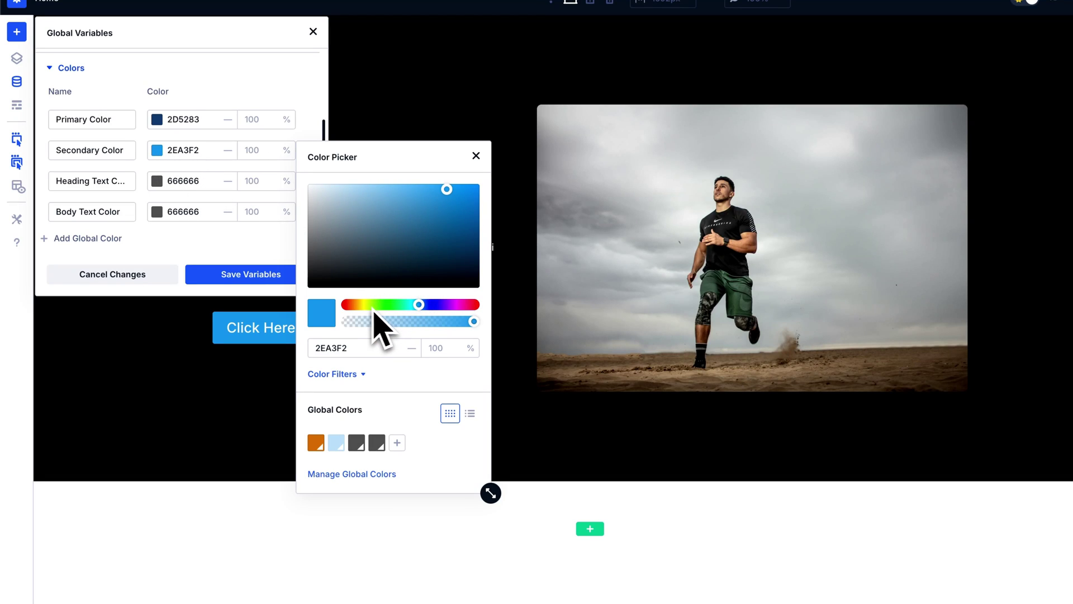
pyautogui.moveTo(423, 309); pyautogui.dragTo(360, 307)
pyautogui.click(447, 191)
pyautogui.moveTo(447, 191); pyautogui.dragTo(489, 188)
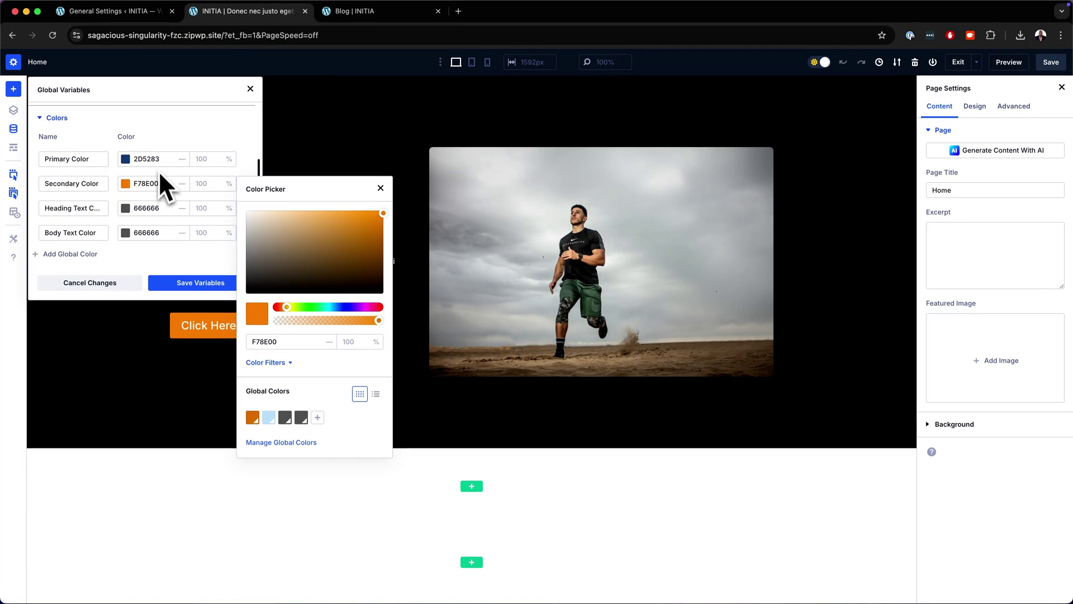
pyautogui.click(381, 188)
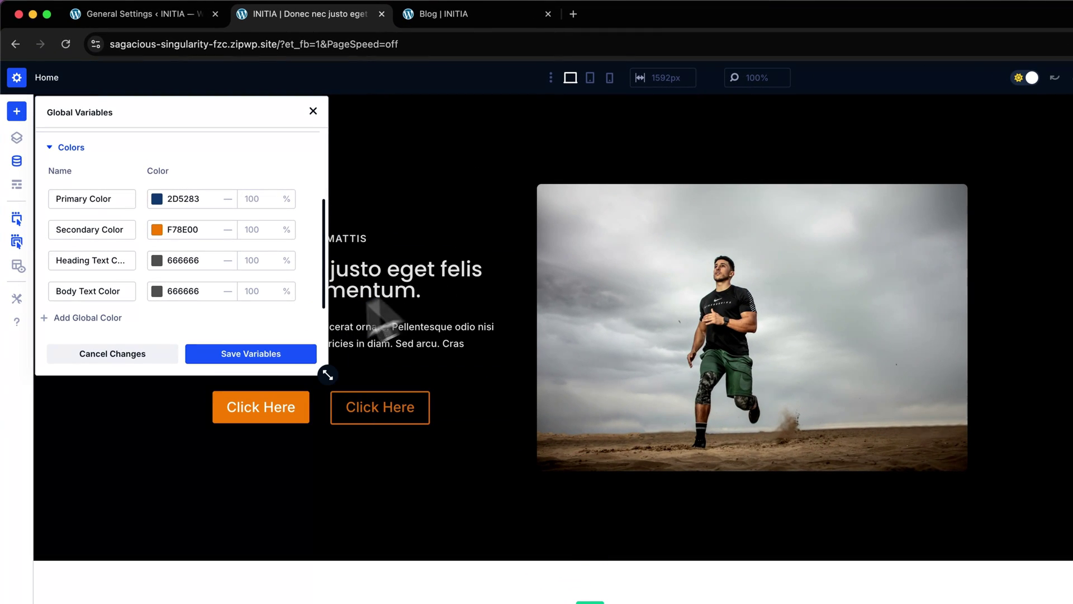
# Step: Save the colour variables, apply them site-wide, and view the Blog page
pyautogui.click(255, 356)
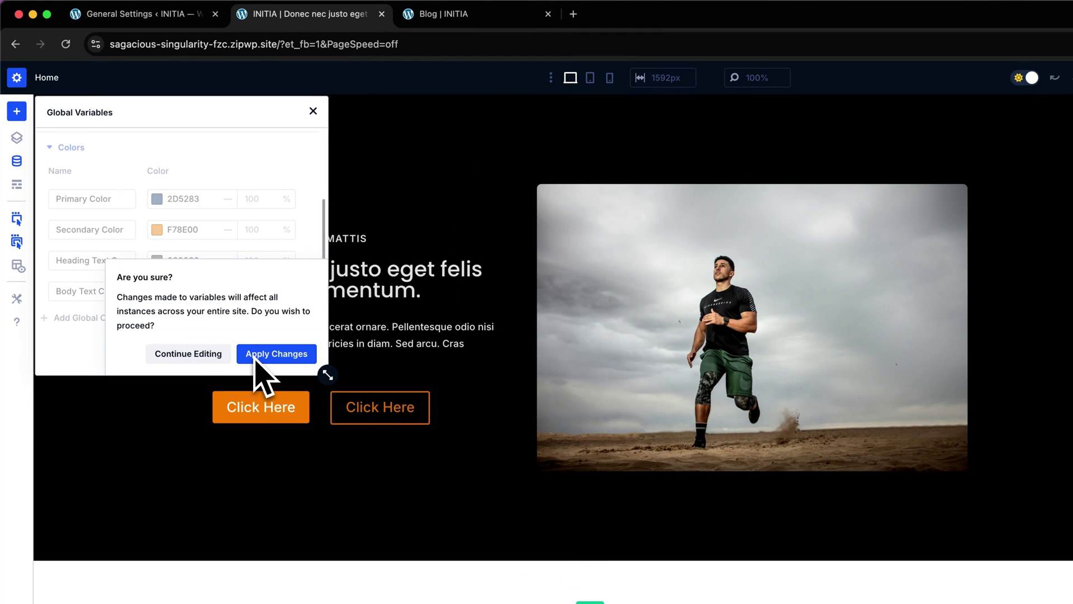
pyautogui.click(256, 355)
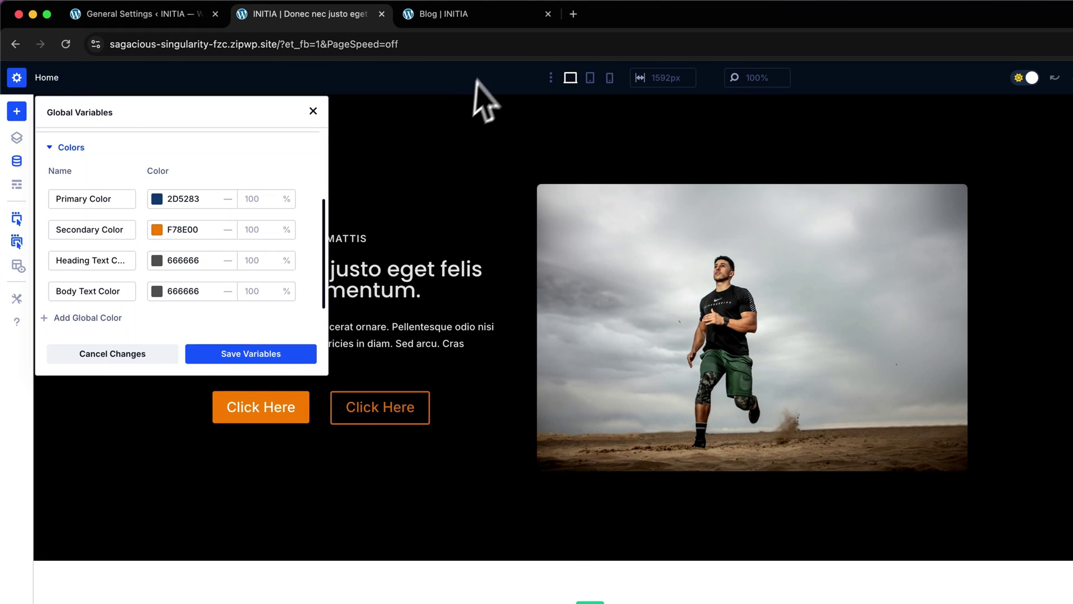
pyautogui.click(492, 16)
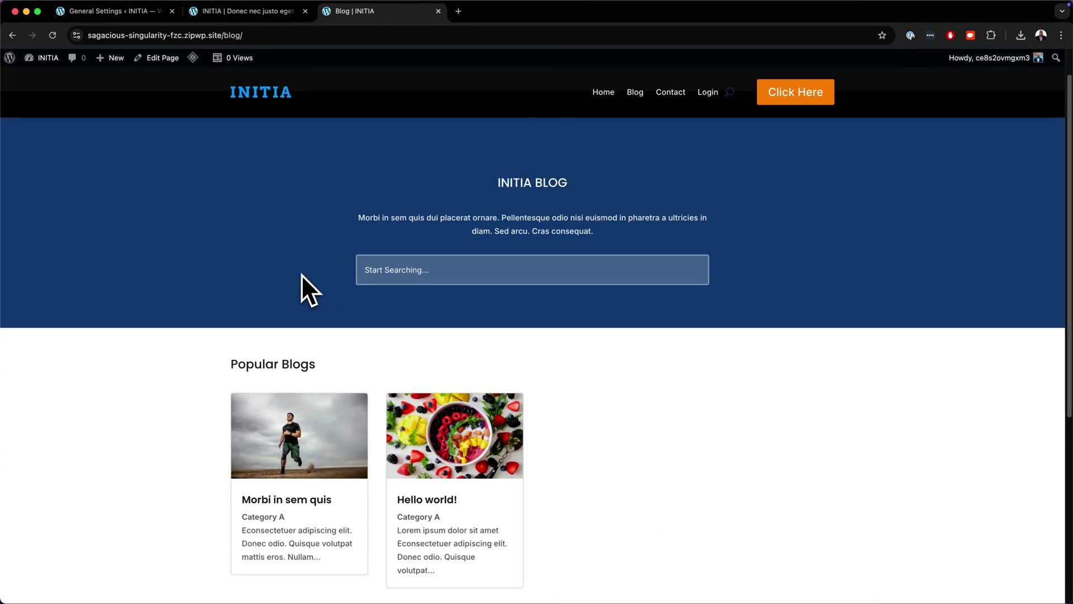
pyautogui.scroll(-5, 366, 352)
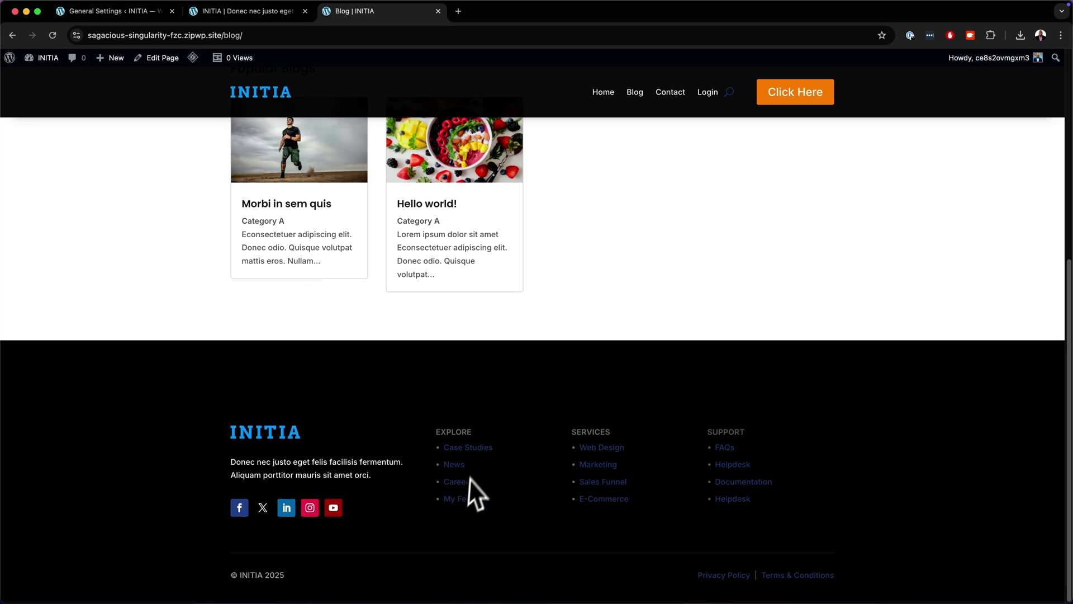
pyautogui.scroll(10, 220, 354)
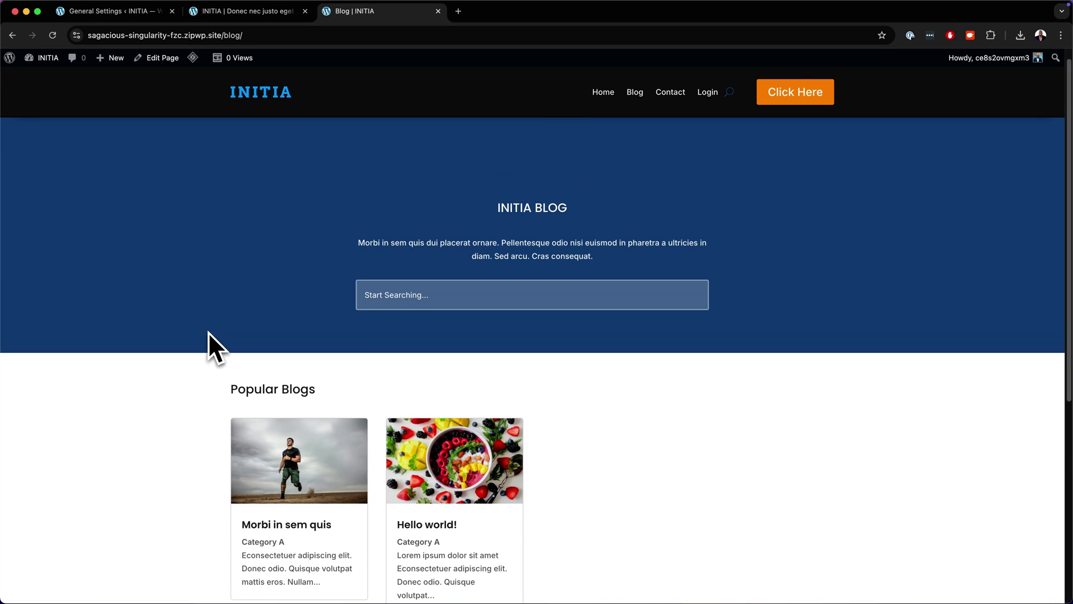
pyautogui.click(335, 37)
pyautogui.click(414, 22)
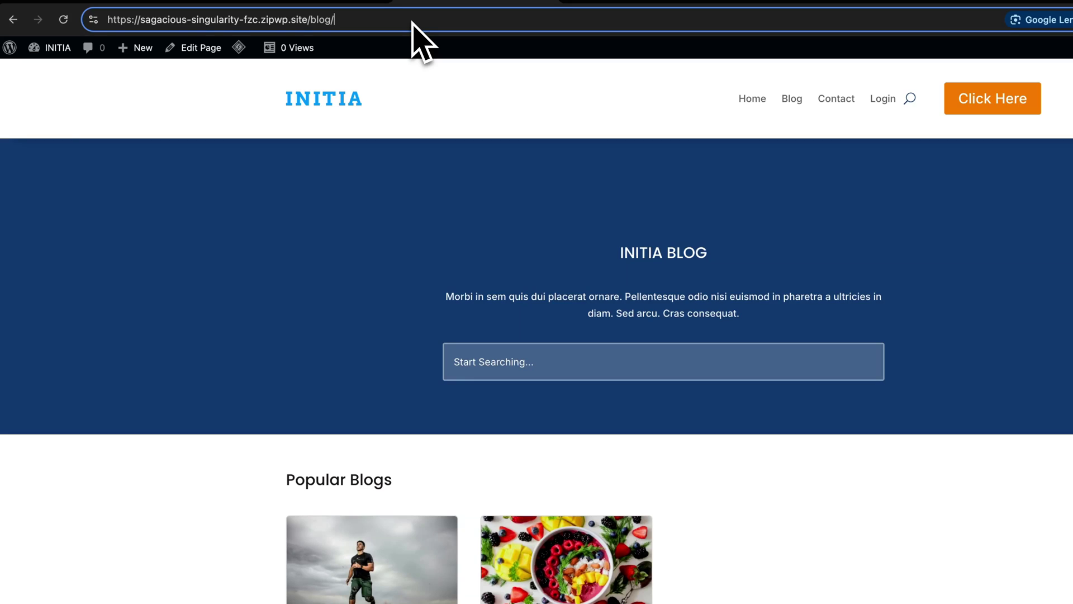
pyautogui.write('f')
pyautogui.press('Return')
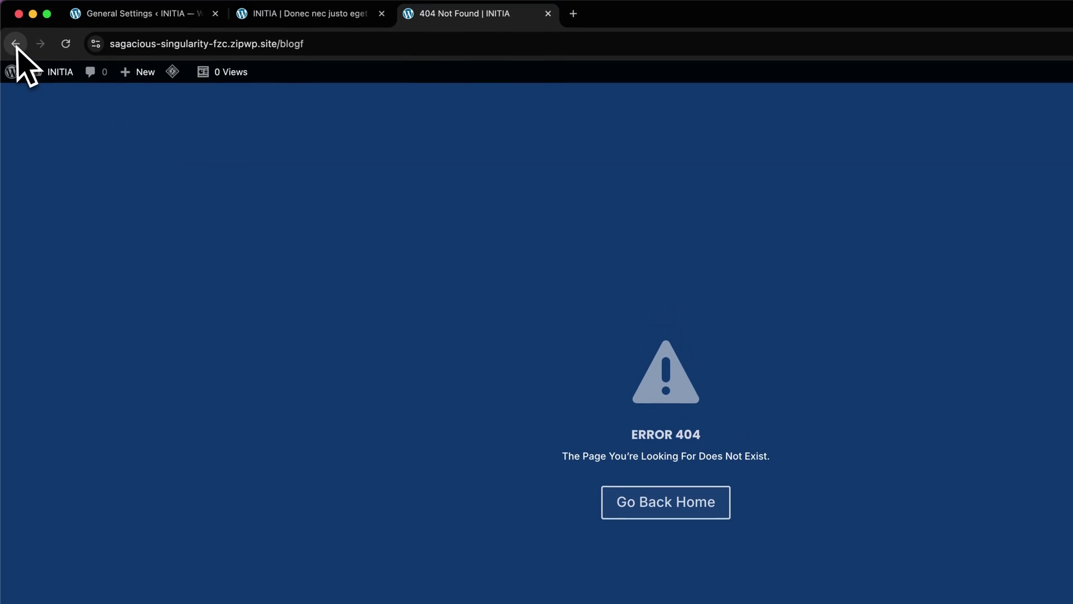
pyautogui.click(15, 0)
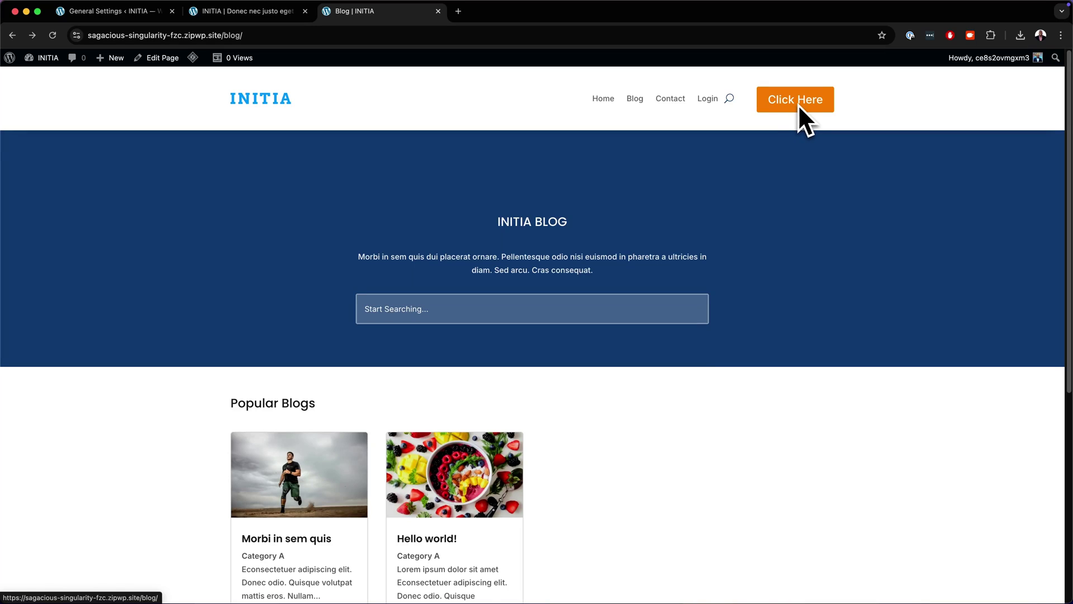
pyautogui.scroll(-5, 798, 104)
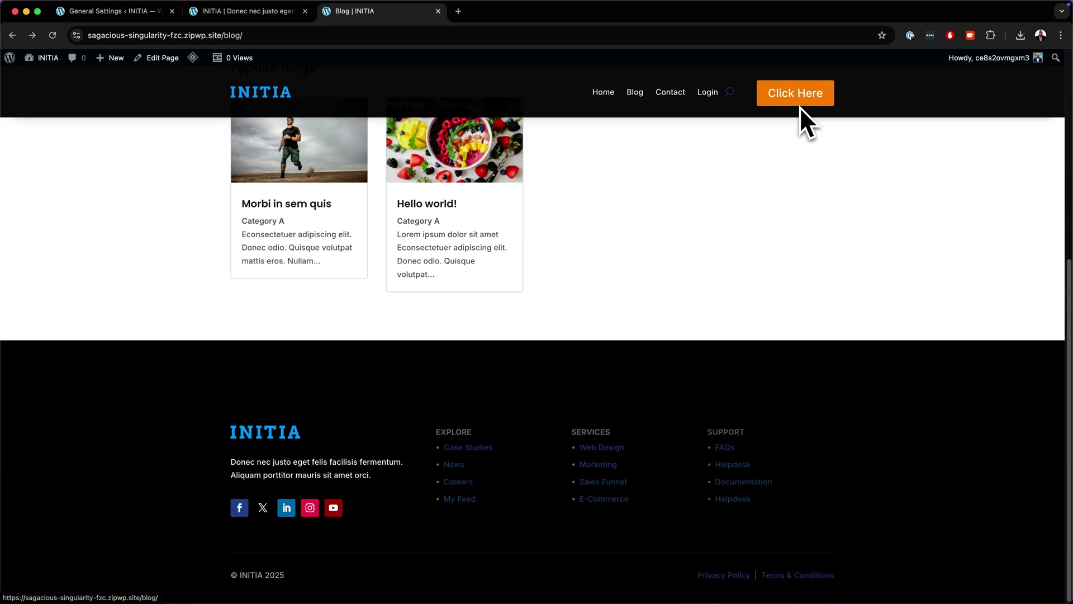
pyautogui.scroll(6, 799, 107)
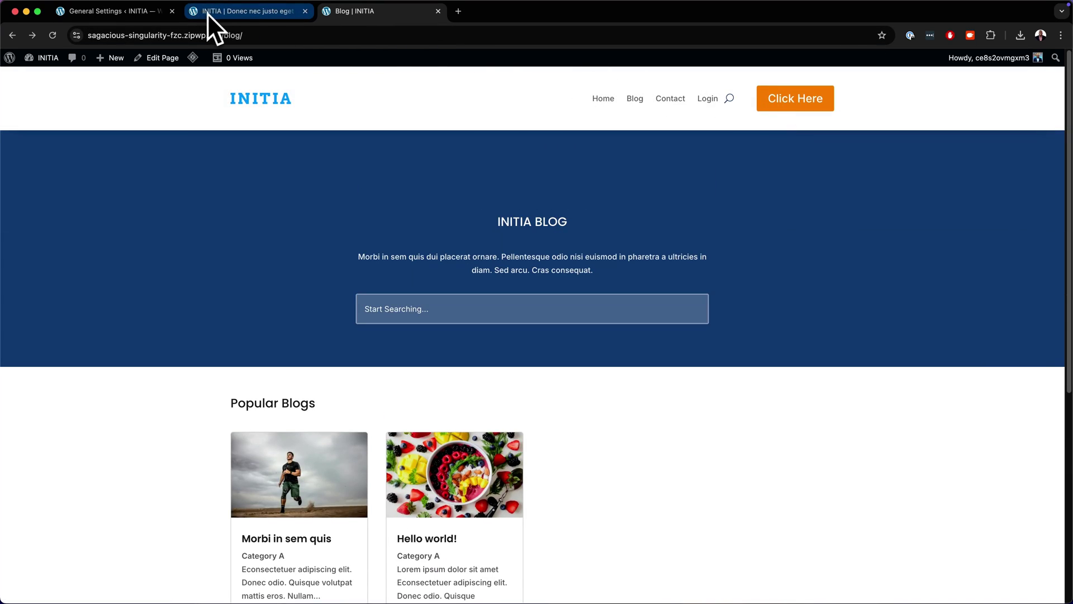
# Step: Reopen the global variables panel and set the Body font variable to Poppins
pyautogui.click(206, 13)
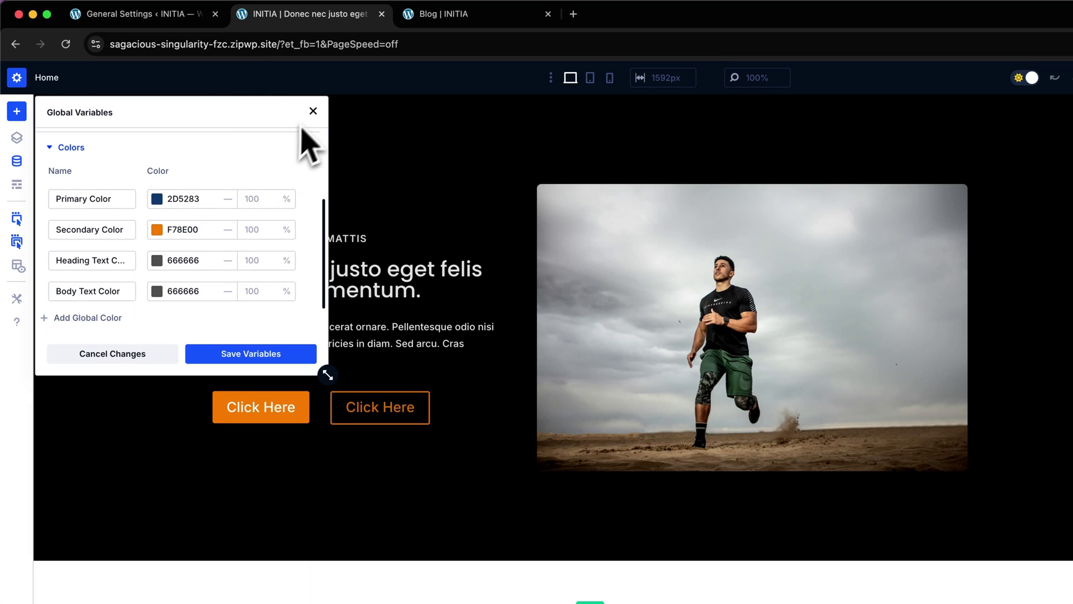
pyautogui.click(312, 111)
pyautogui.click(17, 162)
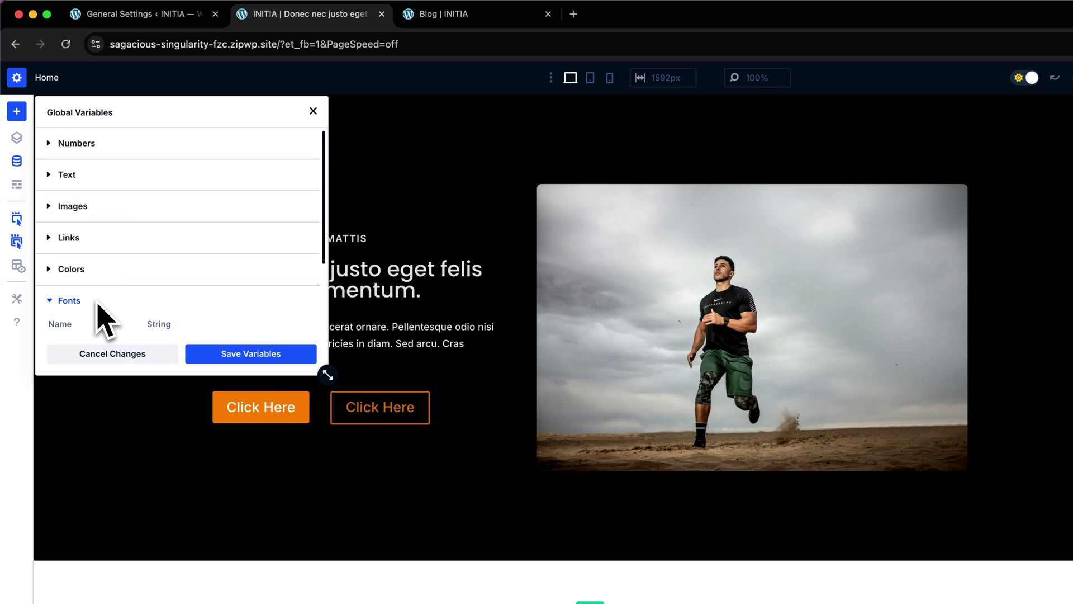
pyautogui.scroll(-3, 107, 321)
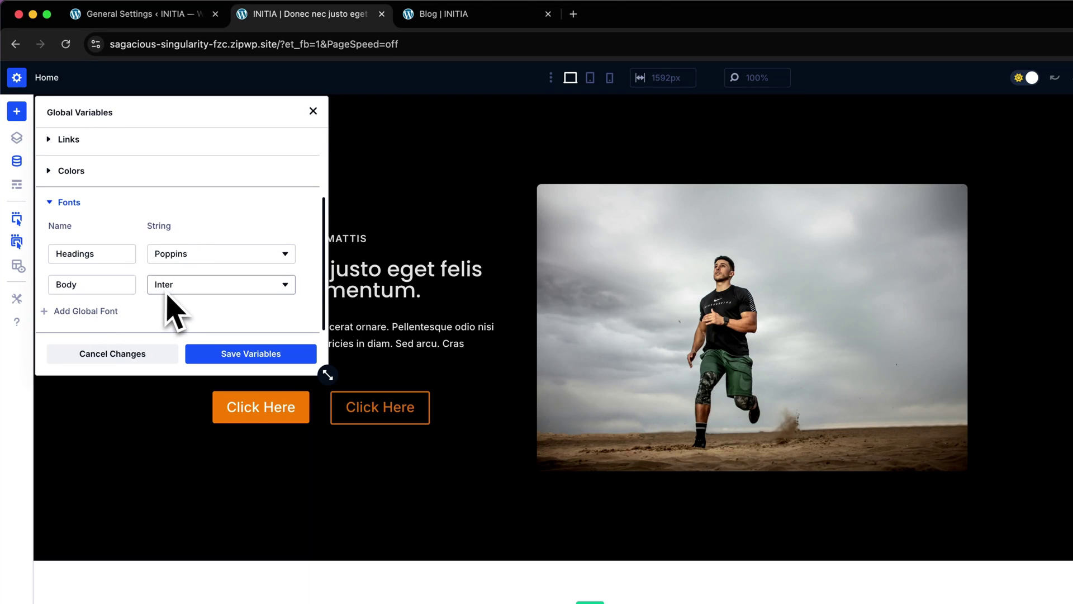
pyautogui.click(185, 286)
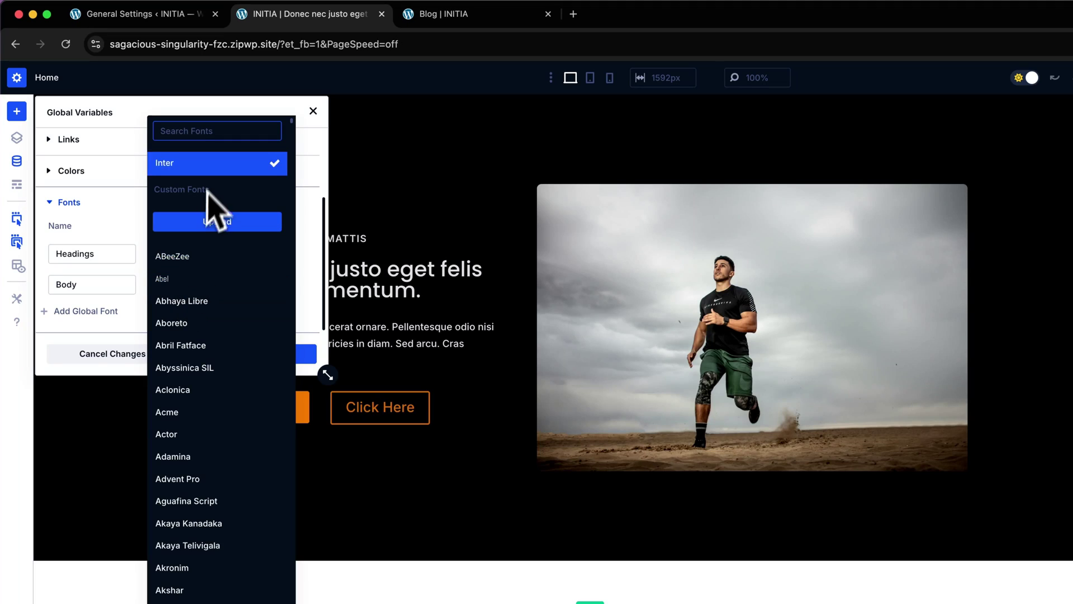
pyautogui.write('poppins')
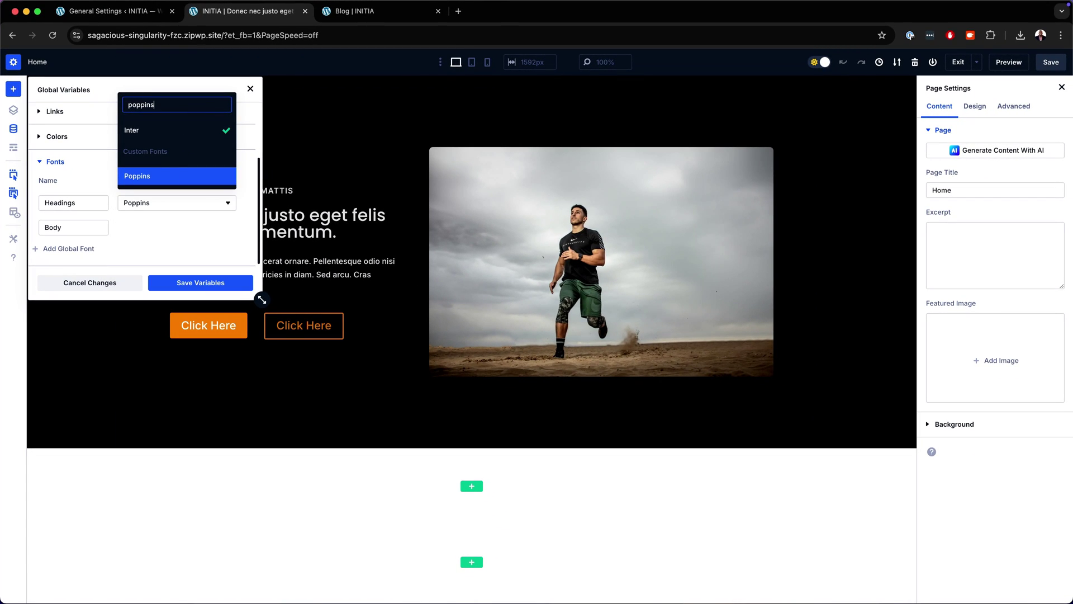
pyautogui.click(165, 176)
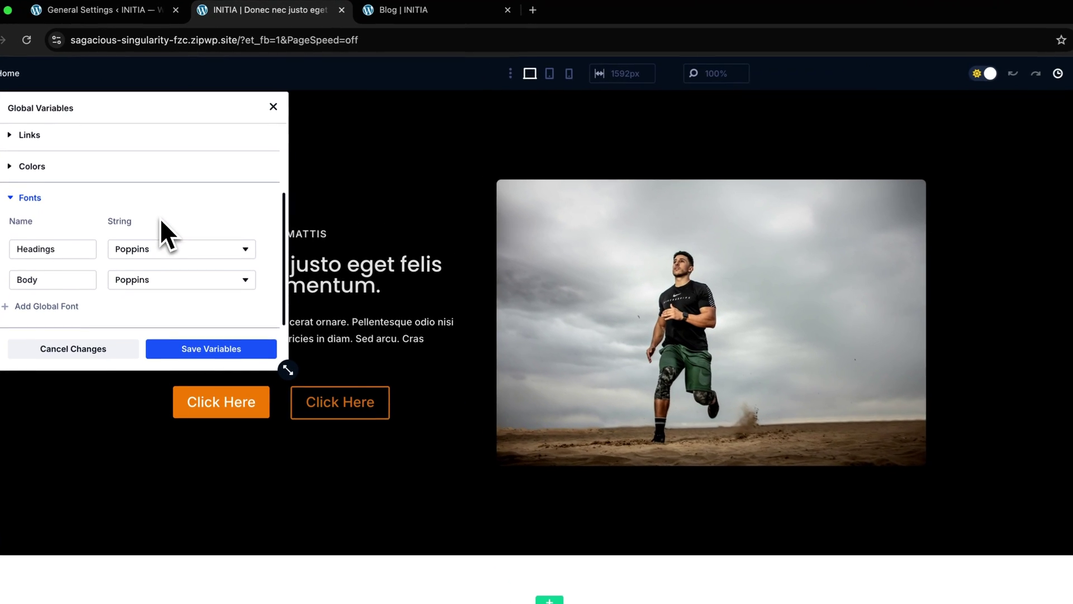
# Step: Set the Headings font variable to Inter, then save and apply the variables site-wide
pyautogui.click(164, 250)
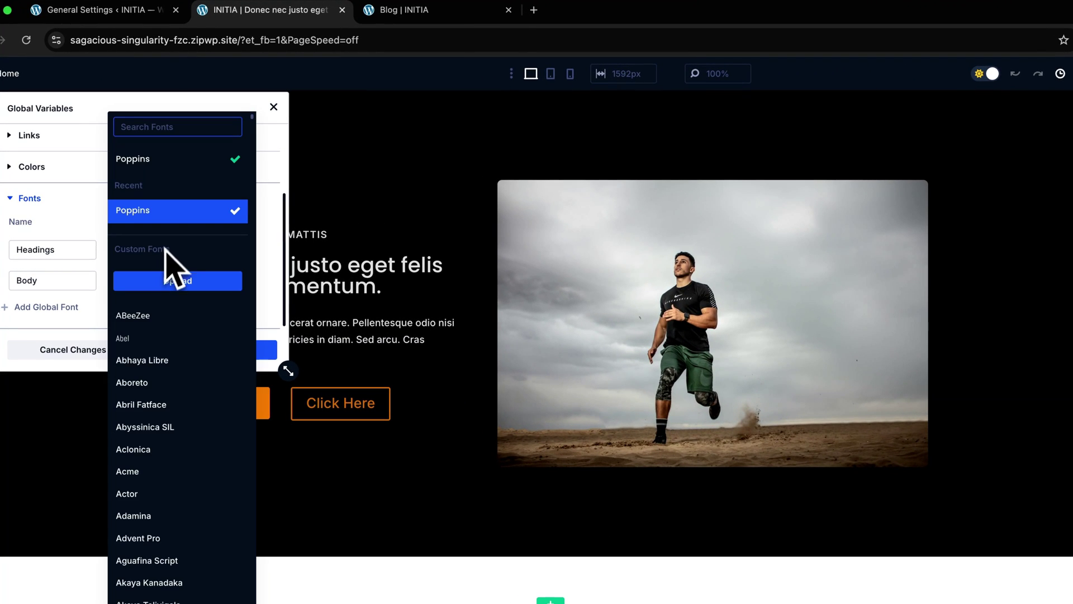
pyautogui.write('inter')
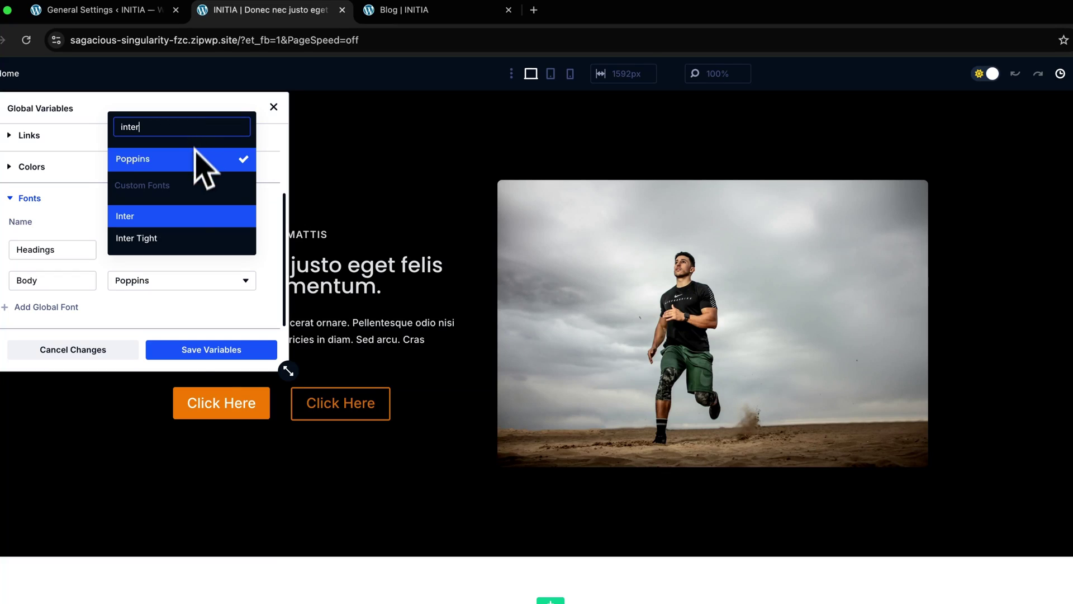
pyautogui.click(178, 218)
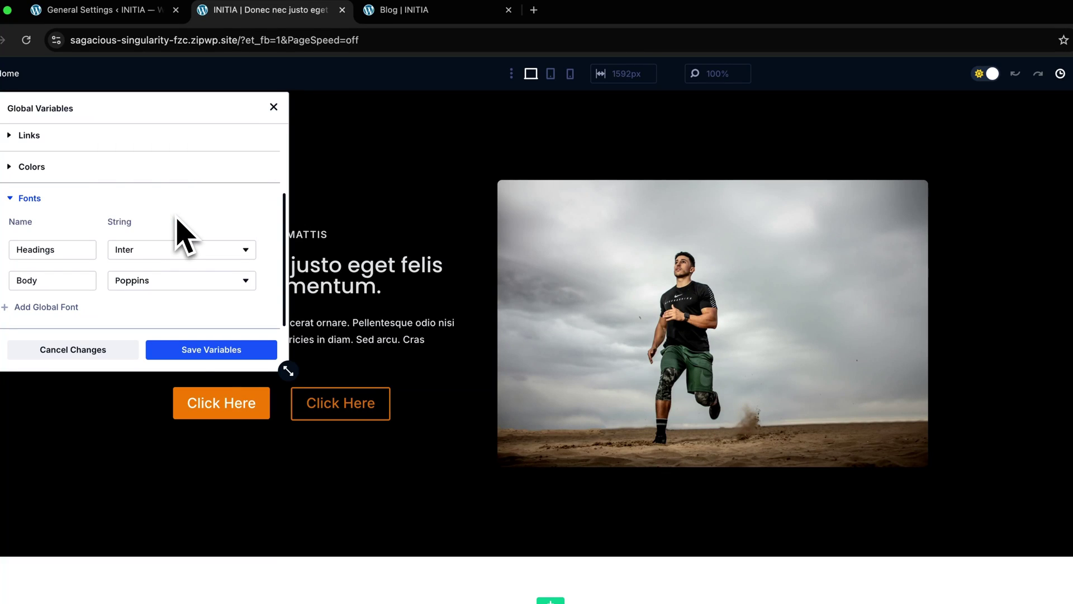
pyautogui.click(220, 351)
pyautogui.click(219, 351)
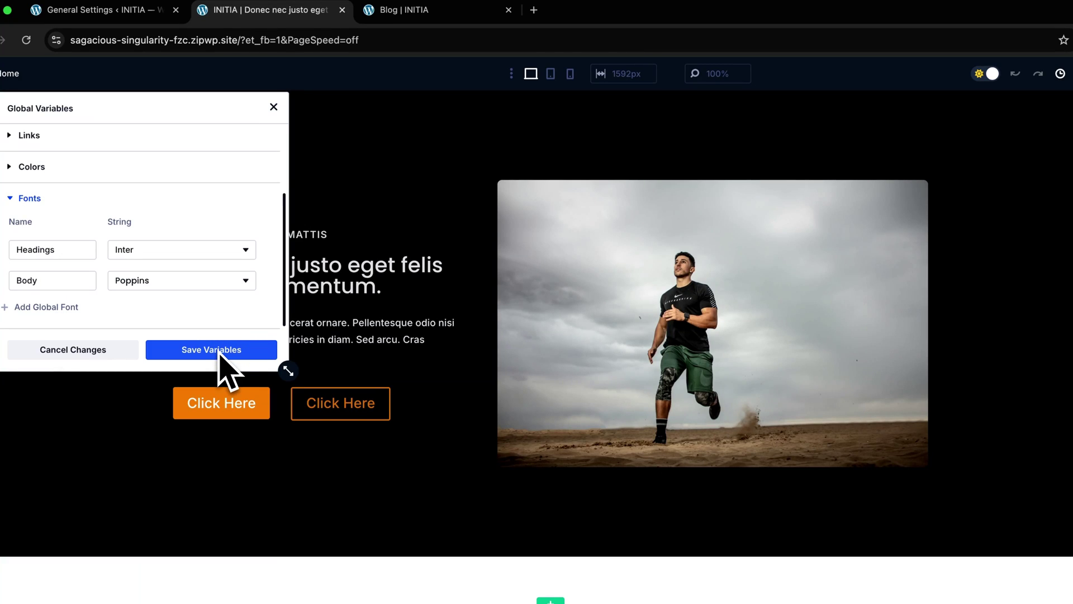
pyautogui.click(219, 351)
pyautogui.click(223, 351)
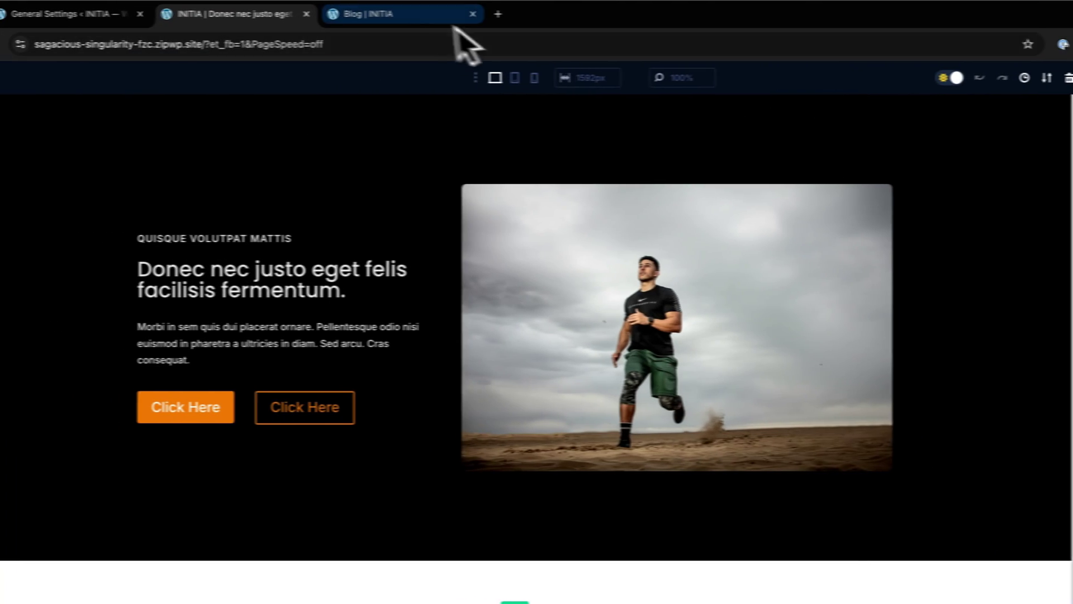
# Step: Scroll through the Blog | INITIA page to check the new styling
pyautogui.click(212, 16)
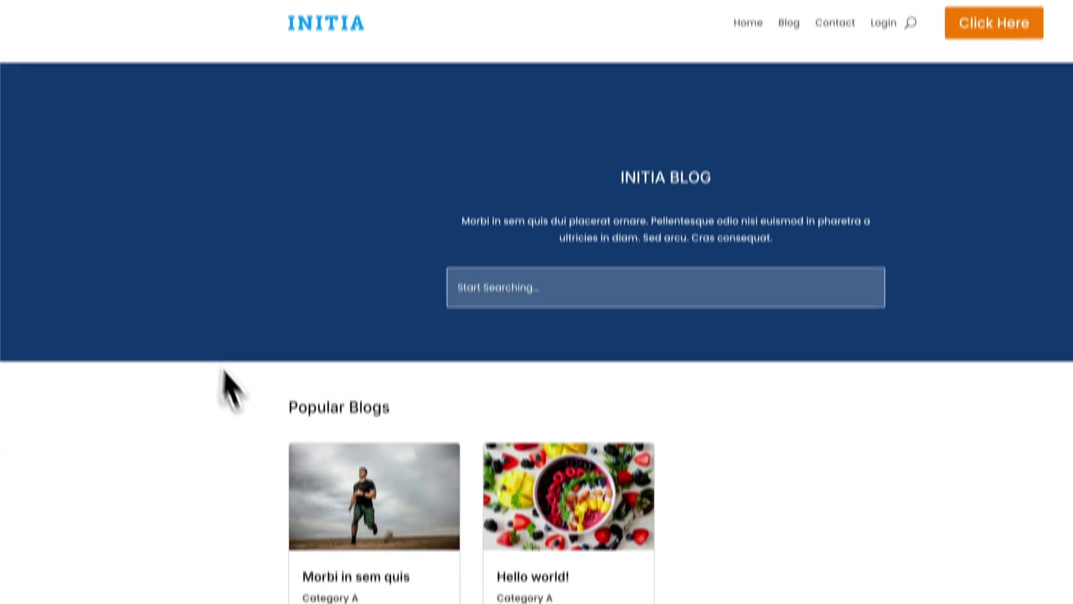
pyautogui.scroll(-1, 198, 415)
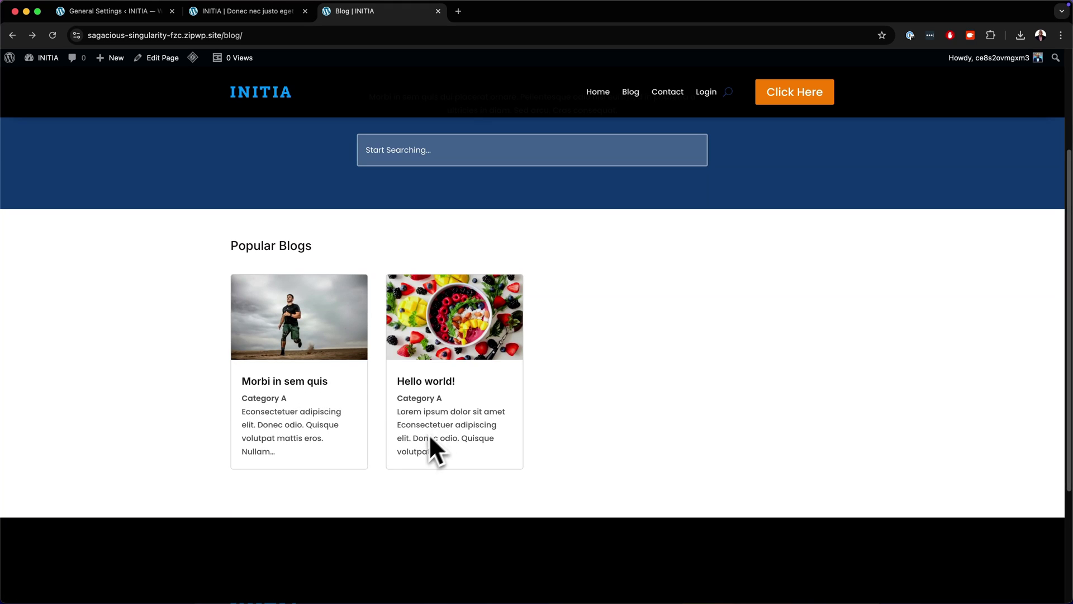
pyautogui.scroll(-3, 441, 434)
pyautogui.scroll(5, 441, 433)
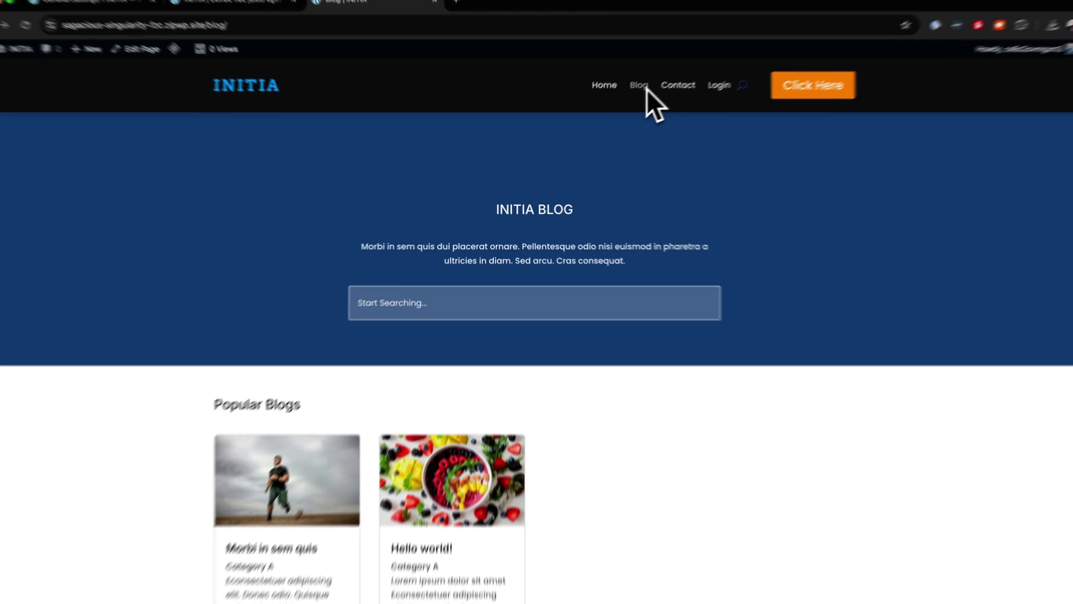
pyautogui.scroll(1, 651, 91)
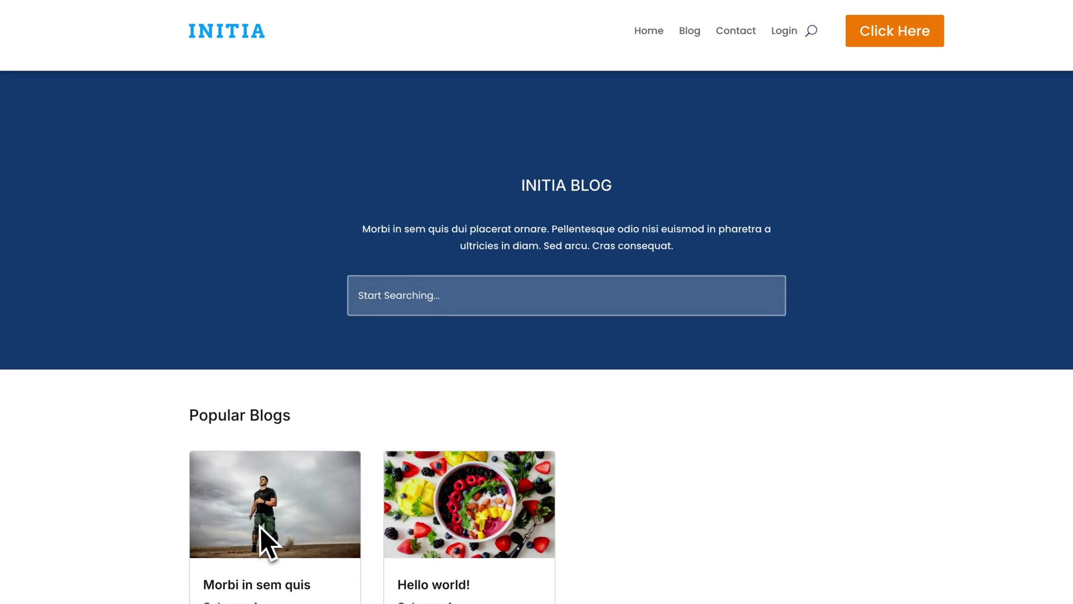
# Step: Open the 'Morbi in sem quis' post and scroll through its content
pyautogui.click(238, 581)
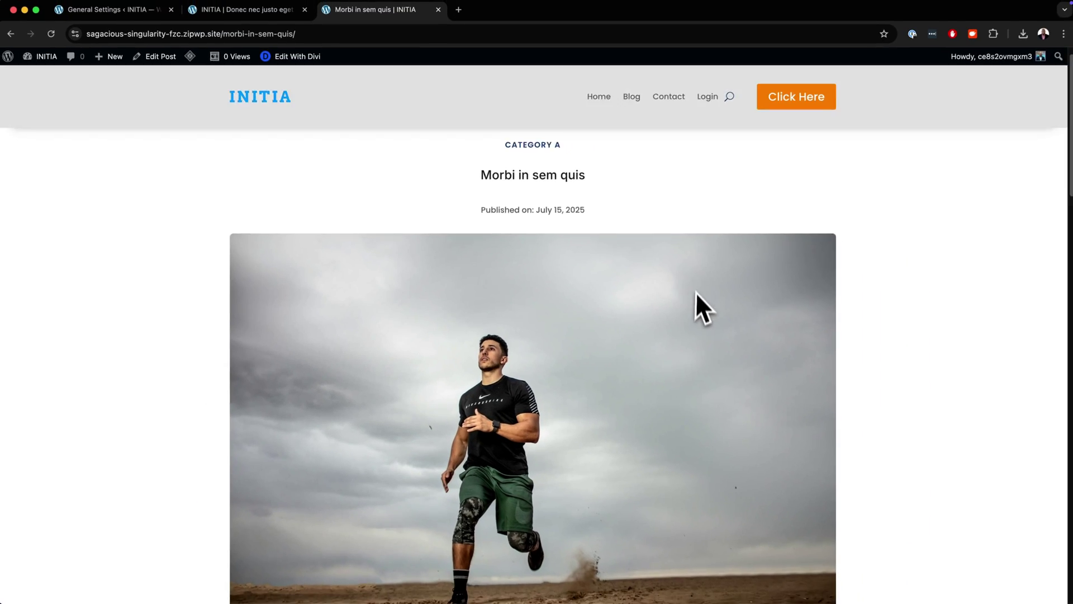
pyautogui.scroll(-12, 701, 307)
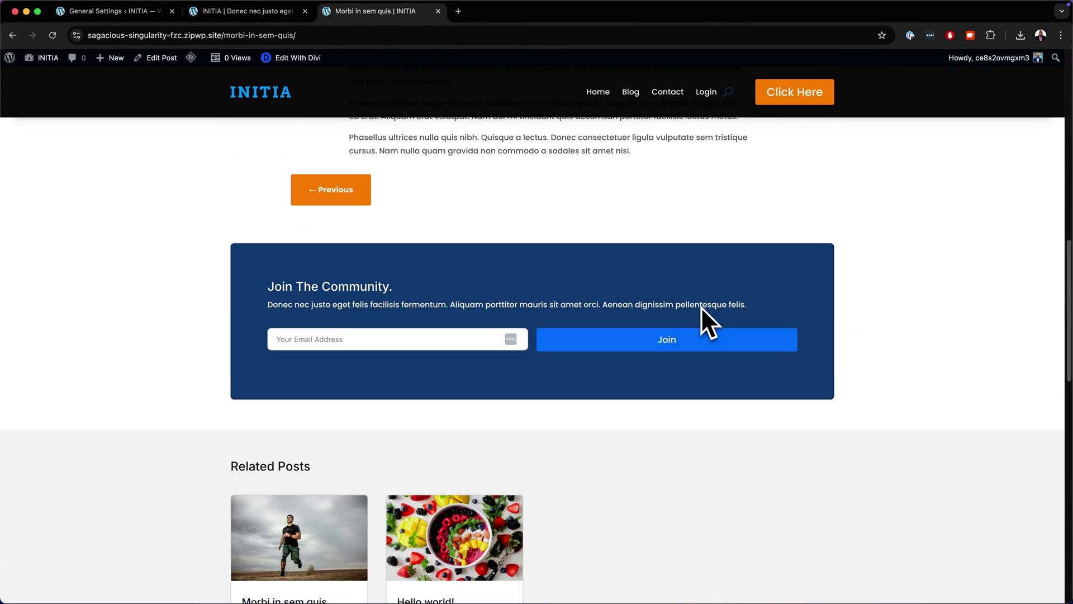
pyautogui.scroll(-1, 700, 306)
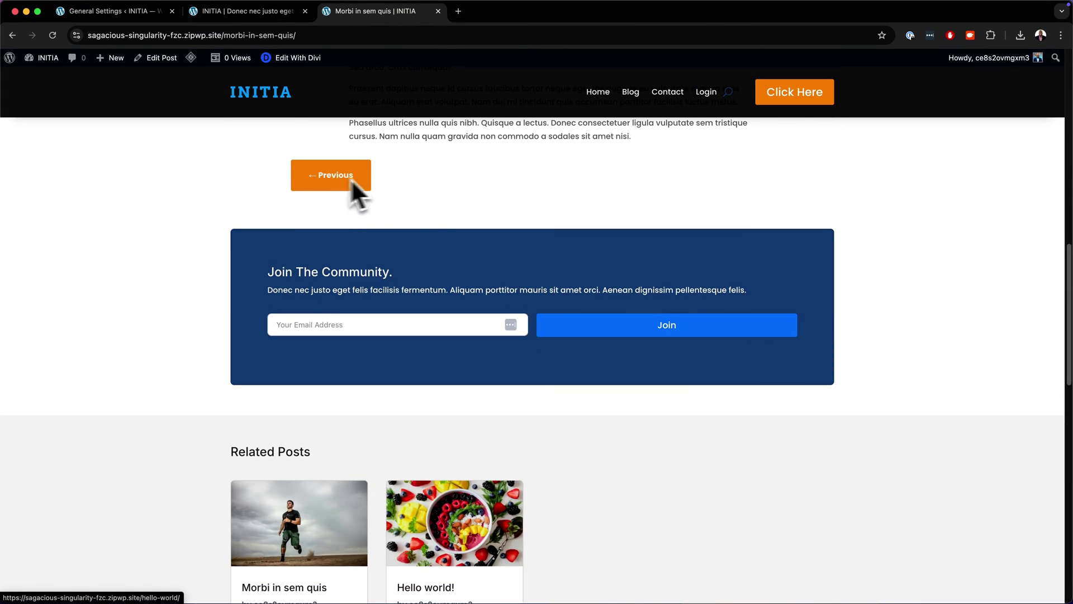
pyautogui.scroll(-13, 559, 415)
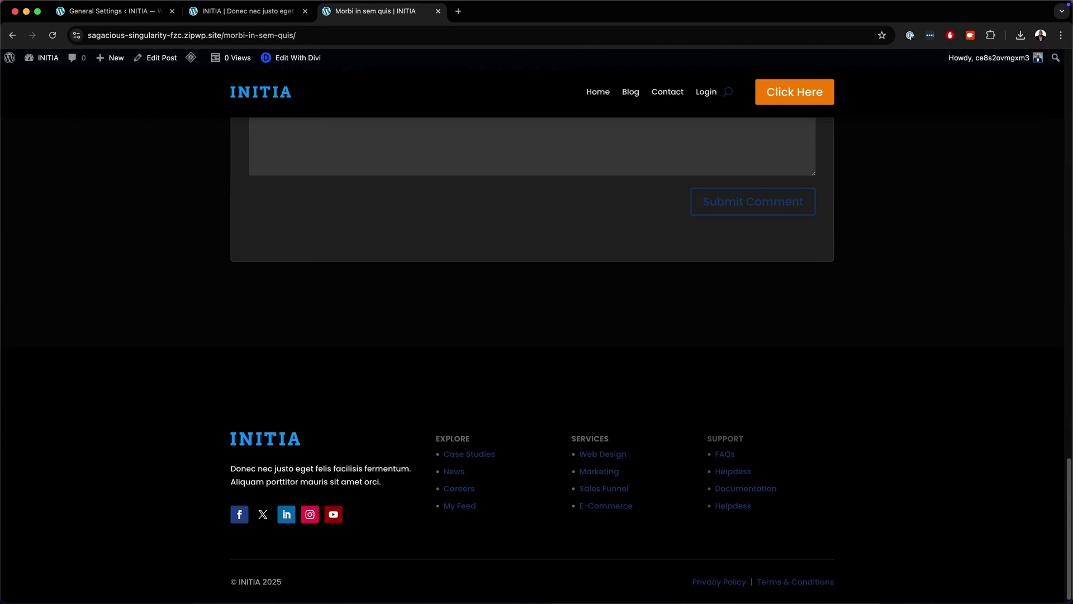
pyautogui.scroll(20, 559, 415)
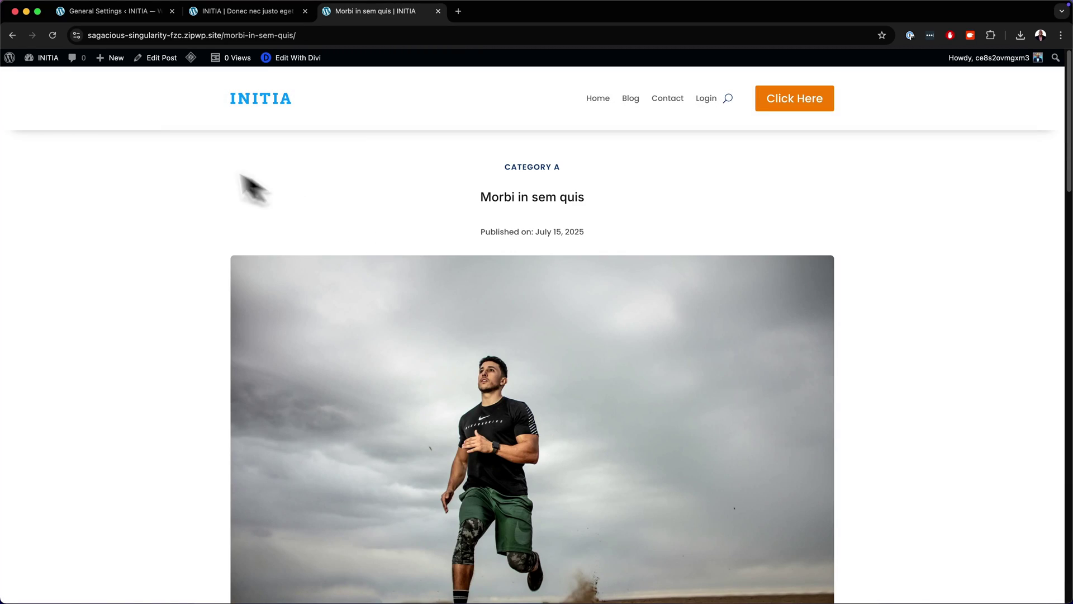
pyautogui.moveTo(67, 63)
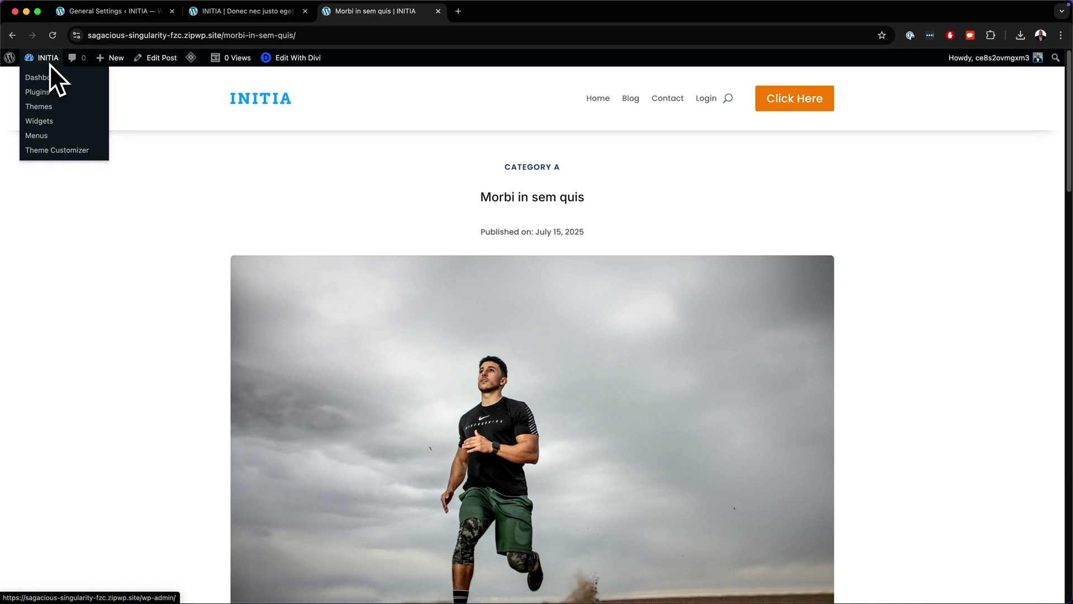
# Step: Exit the Divi builder and go to the INITIA admin Dashboard
pyautogui.click(246, 11)
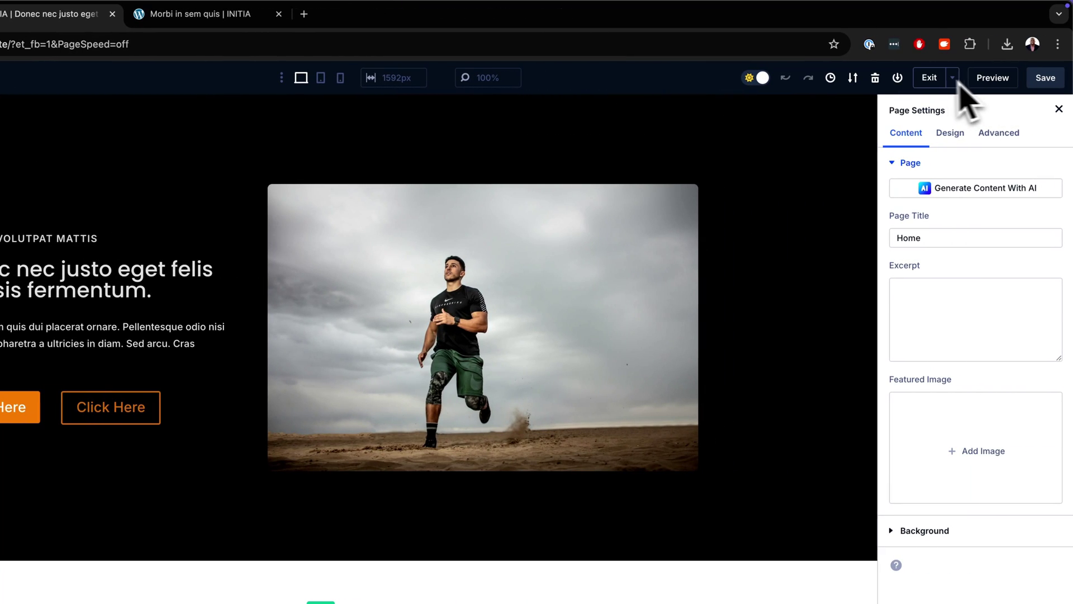
pyautogui.click(928, 77)
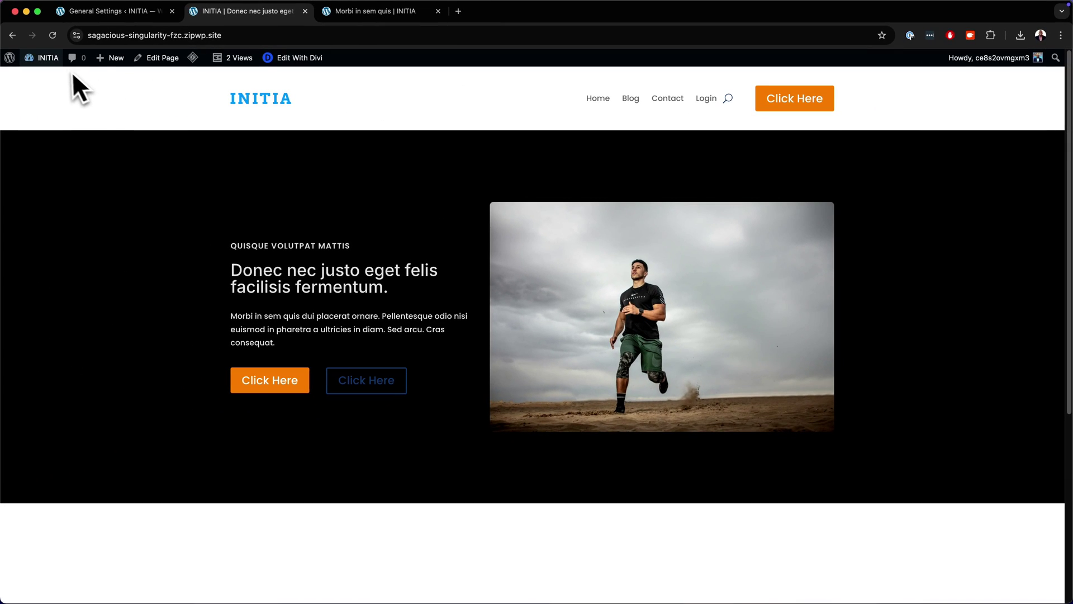
pyautogui.moveTo(55, 66)
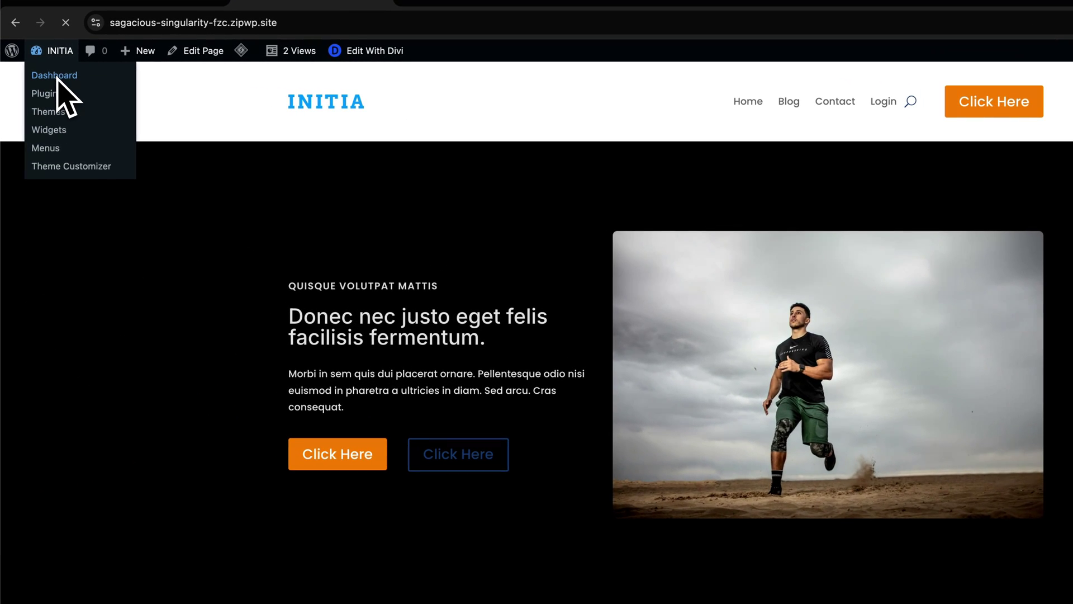
pyautogui.click(44, 77)
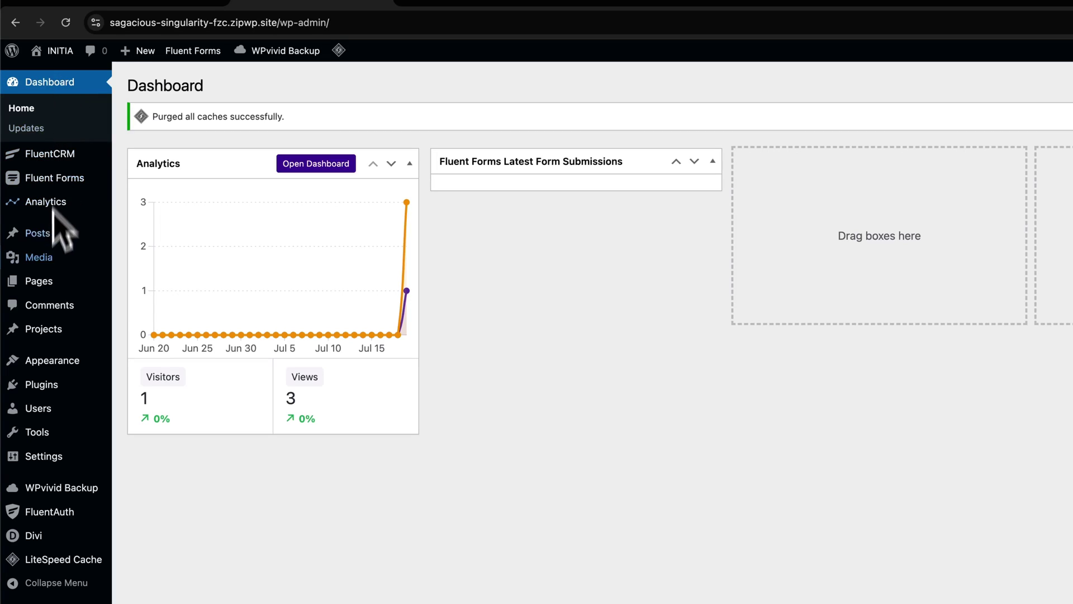
# Step: From Posts > All Posts, start a new post
pyautogui.moveTo(51, 389)
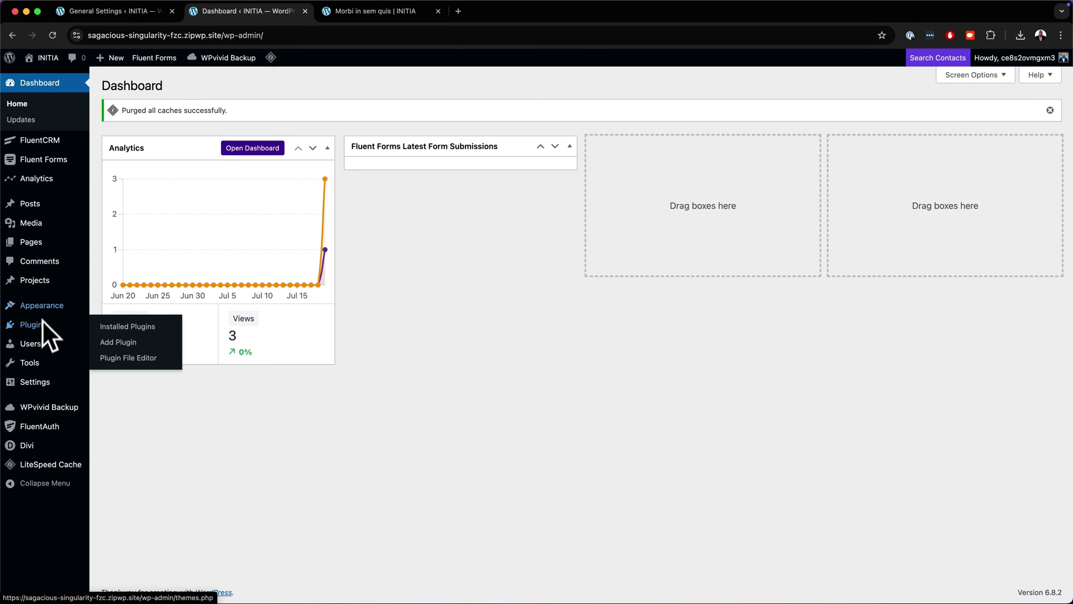
pyautogui.moveTo(49, 210)
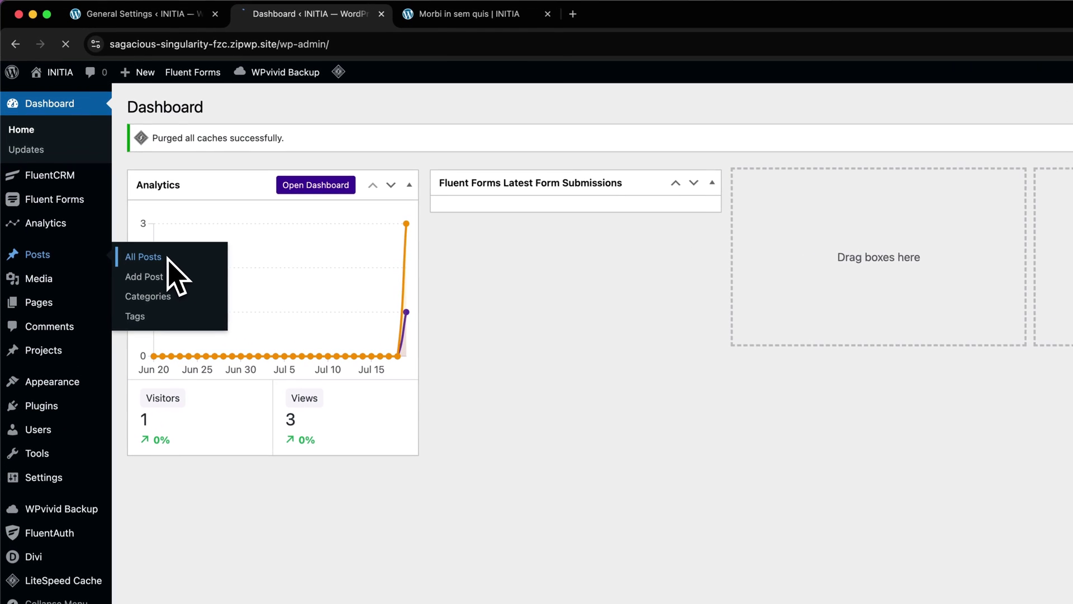
pyautogui.click(135, 207)
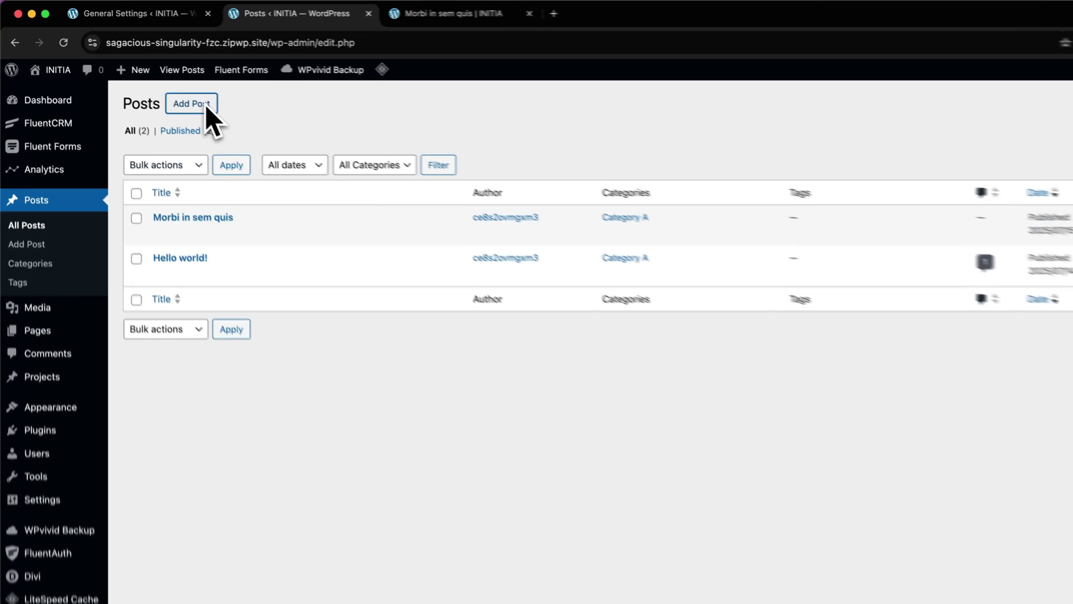
pyautogui.click(206, 105)
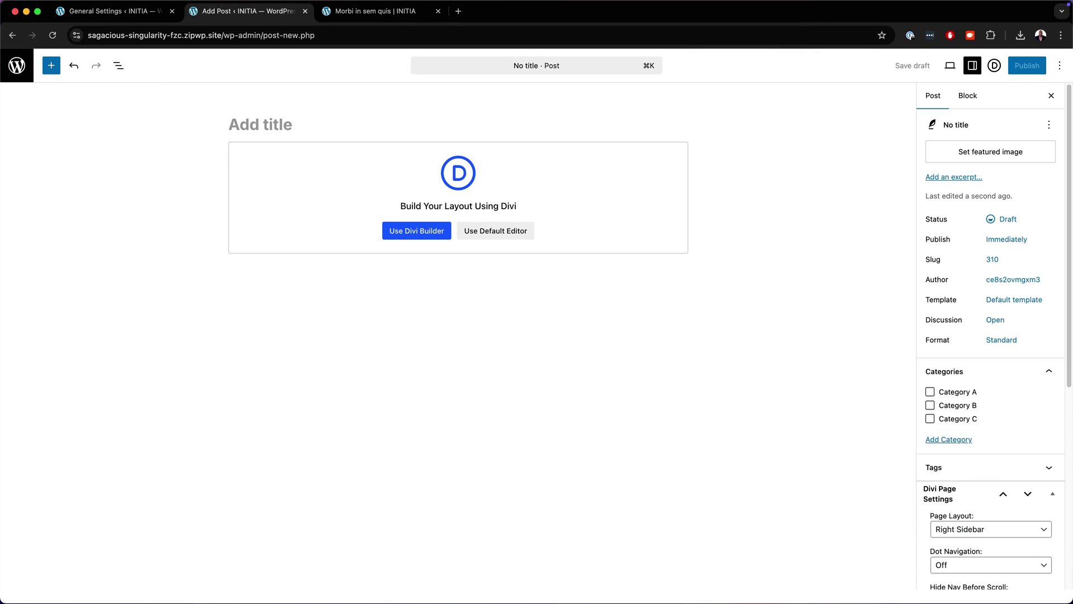
# Step: Title the draft 'Post 3' in the default editor and load lorem2.com in a new tab for text
pyautogui.write('Post 3')
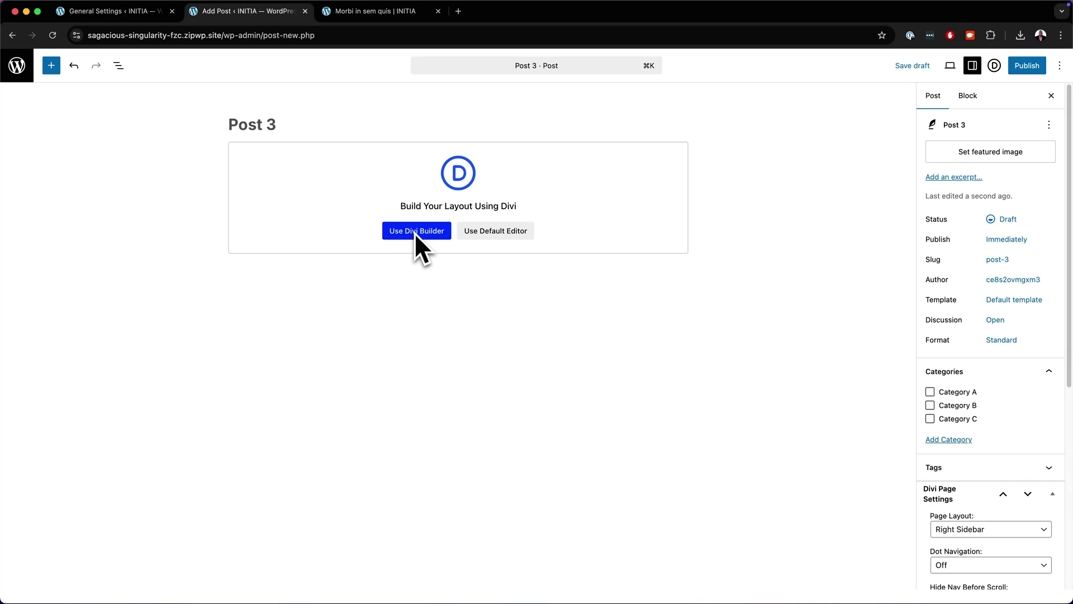
pyautogui.click(478, 232)
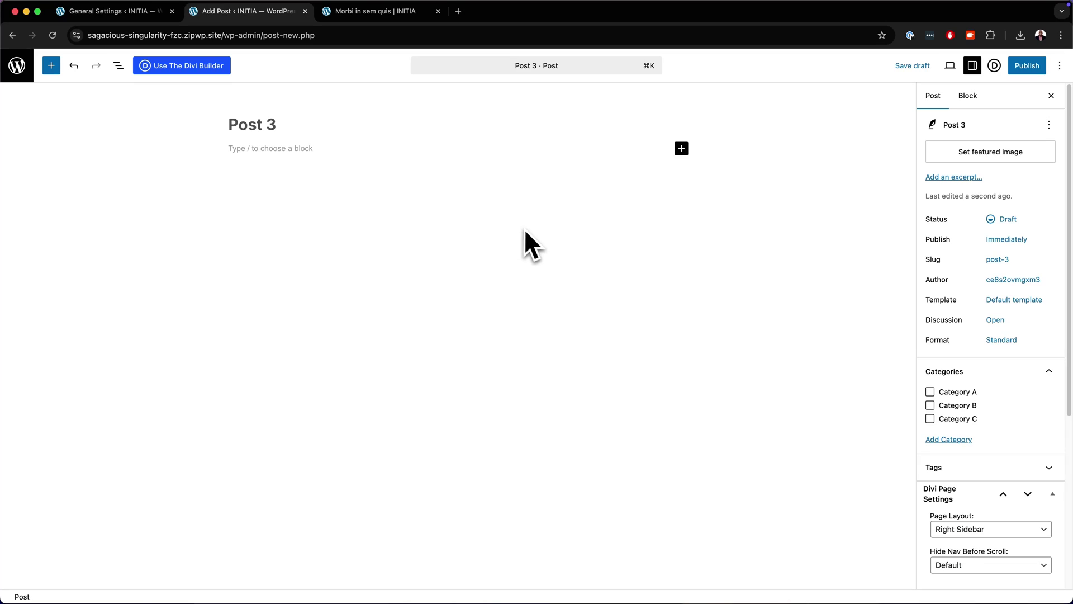
pyautogui.click(458, 11)
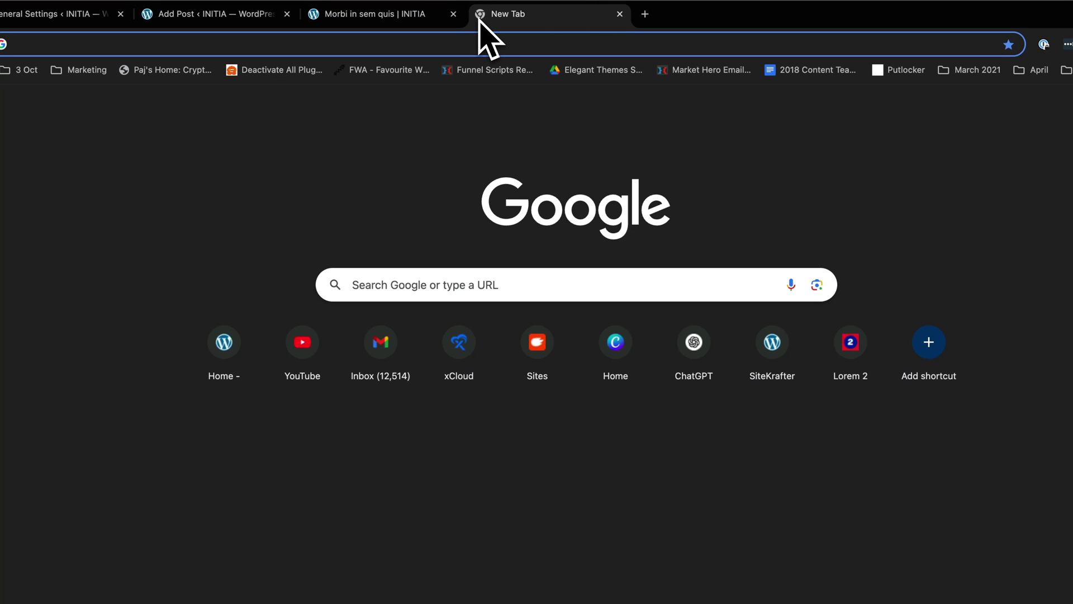
pyautogui.write('lorem')
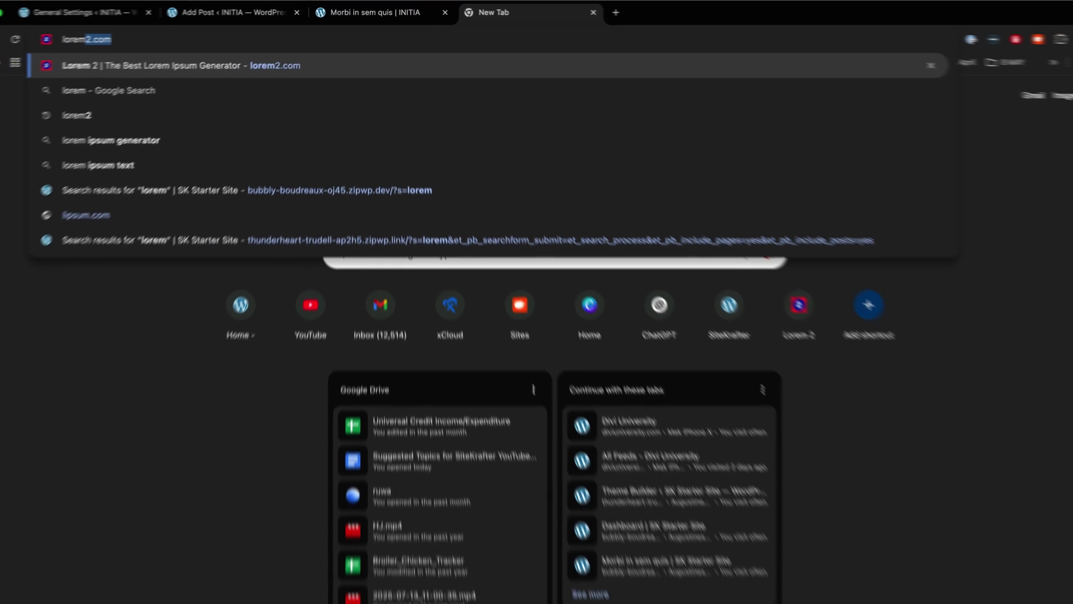
pyautogui.press('Return')
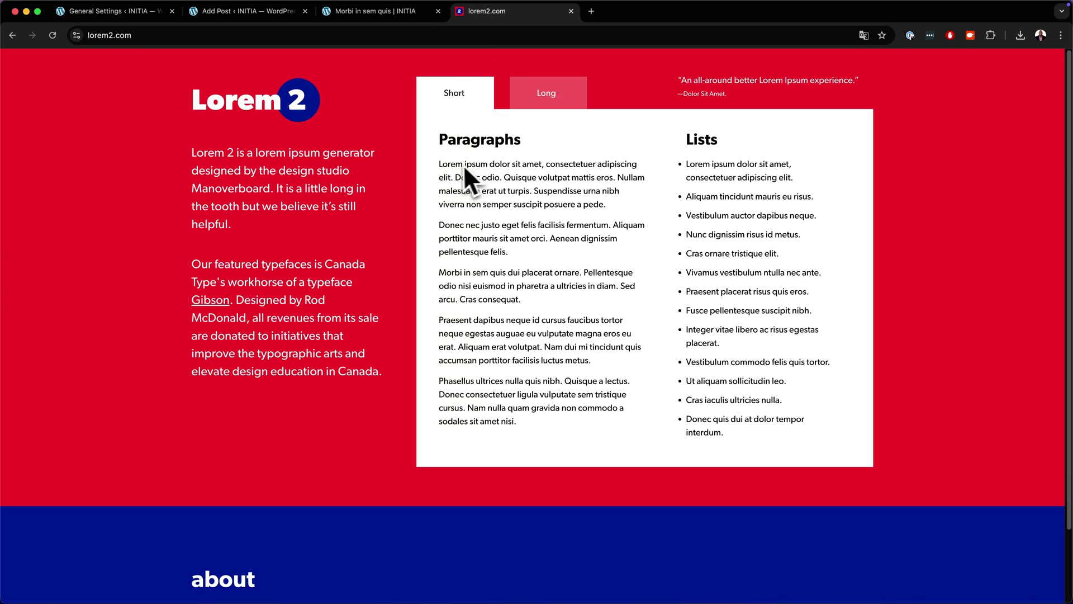
pyautogui.moveTo(441, 163); pyautogui.dragTo(506, 184)
pyautogui.click(276, 13)
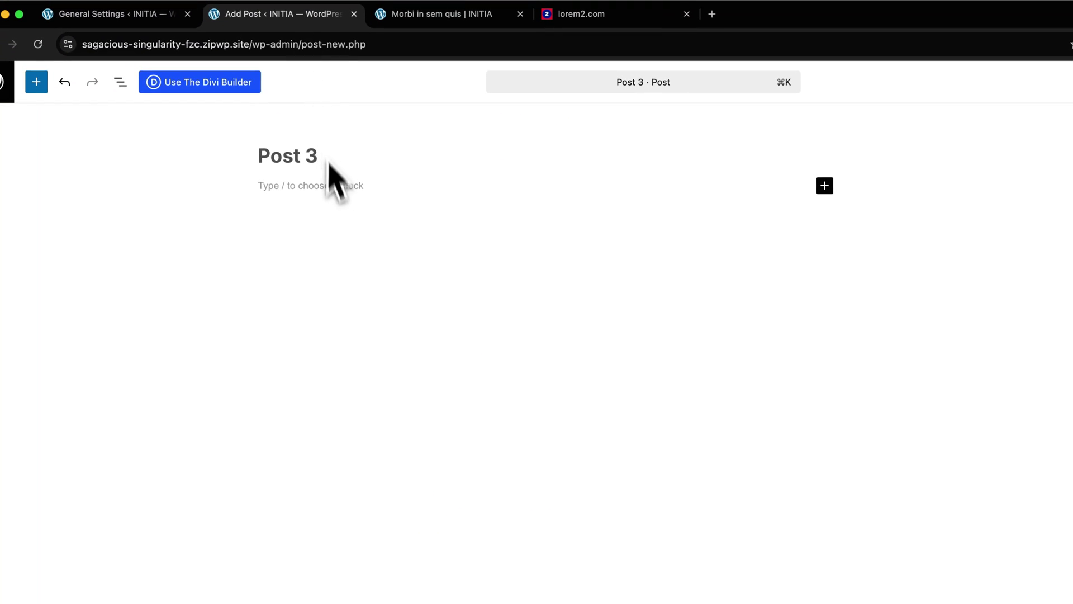
# Step: Paste the lorem ipsum paragraphs and remove the 'Lorem ipsum dolor sit amet' opening line
pyautogui.write('Lorem ipsum dolor sit amet, consectetuer adipiscing elit. Donec odio. Quisque volutpat mattis eros. Nullam malesuada erat ut turpis. Suspendisse urna nibh viverra non semper suscipit posuere a pede. Donec nec justo eget felis facilisis fermentum. Aliquam porttitor mauris sit amet orci. Aenean dignissim pellentesque felis. Morbi in sem quis dui placerat ornare. Pellentesque odio nisi euismod in pharetra a ultricies in diam. Sed arcu. Cras consequat. Praesent dapibus neque id cursus faucibus tortor neque egestas auguae eu vulputate magna eros eu erat. Aliquam erat volutpat. Nam dui mi tincidunt quis accumsan porttitor facilisis luctus metus. Phasellus ultrices nulla quis nibh. Quisque a lectus. Donec consectetuer ligula vulputate sem tristique cursus. Nam nulla quam gravida non commodo a sodales sit amet nisi.')
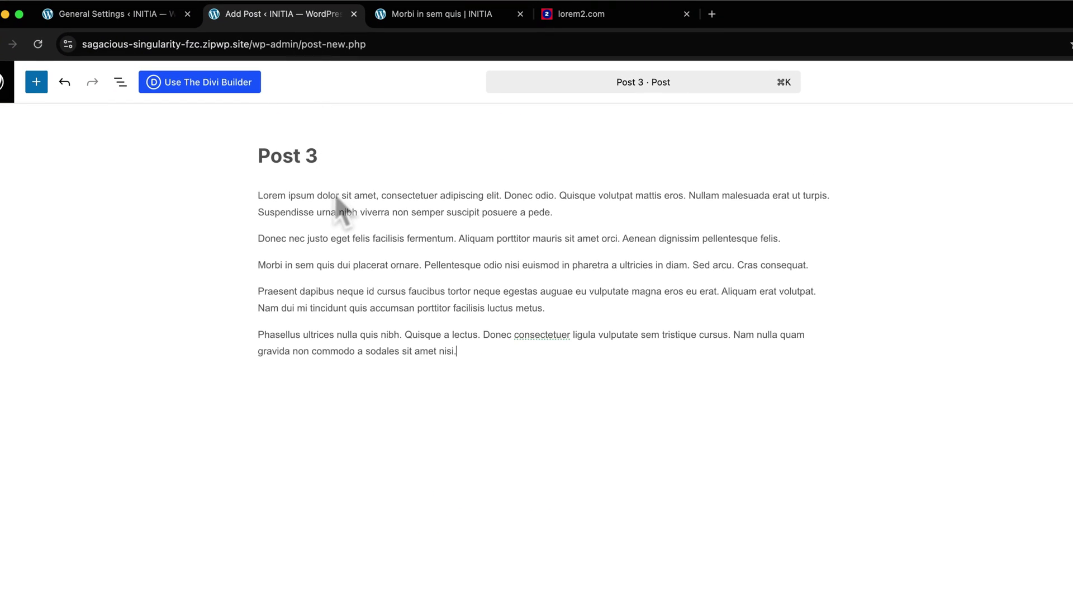
pyautogui.click(389, 204)
pyautogui.press('Return')
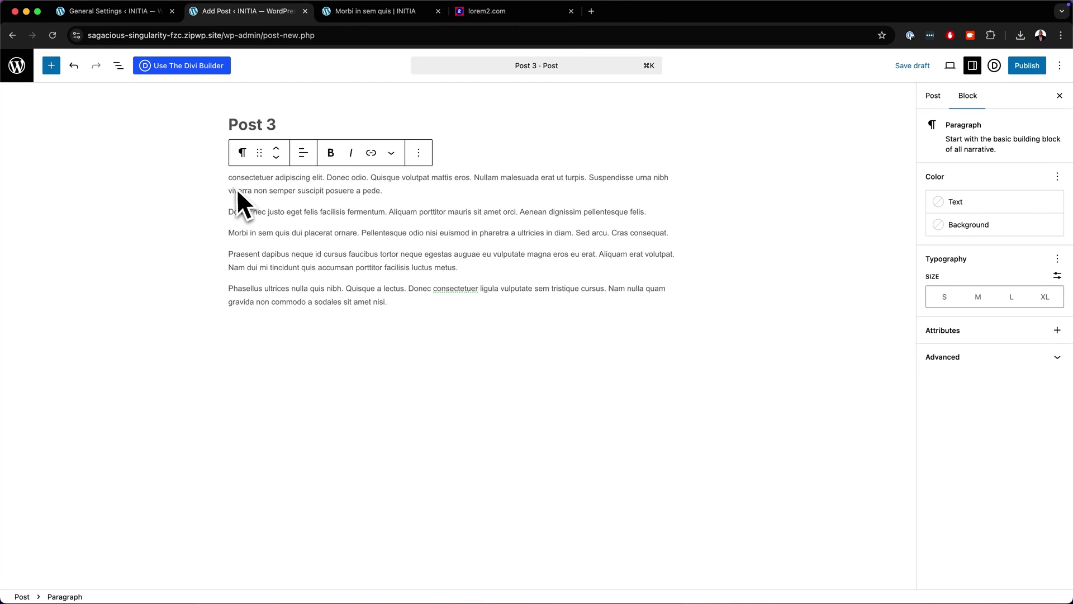
pyautogui.write('E')
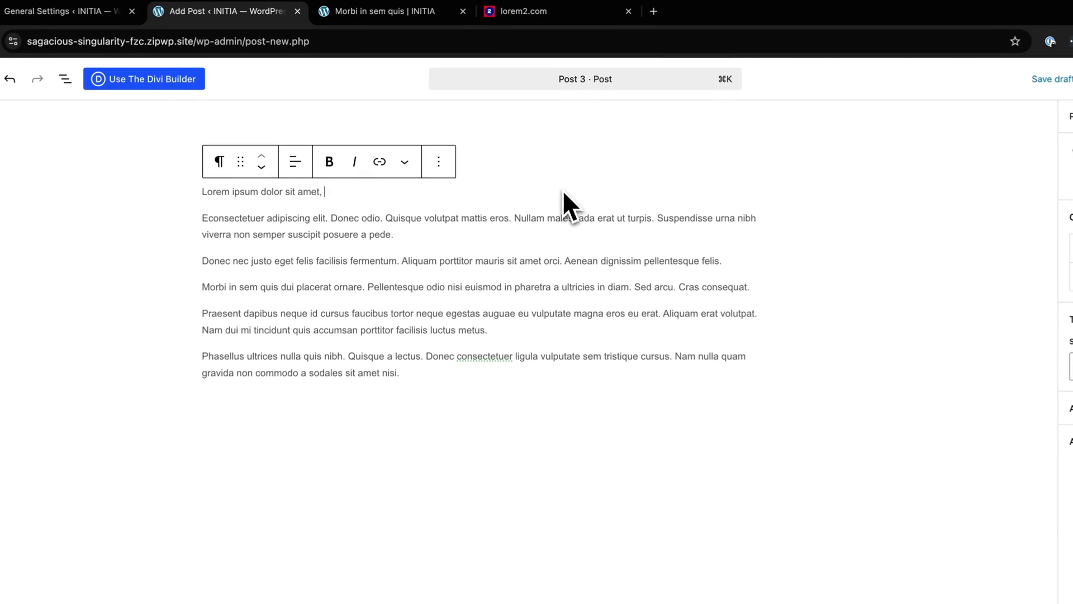
pyautogui.moveTo(329, 201); pyautogui.dragTo(197, 194)
pyautogui.press('super+c')
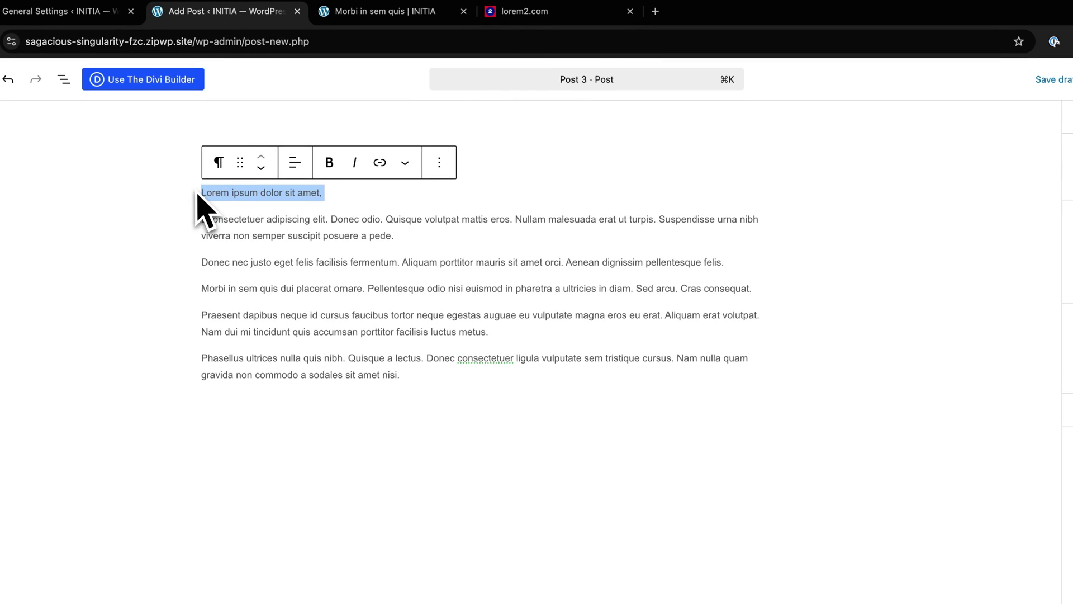
pyautogui.press('BackSpace')
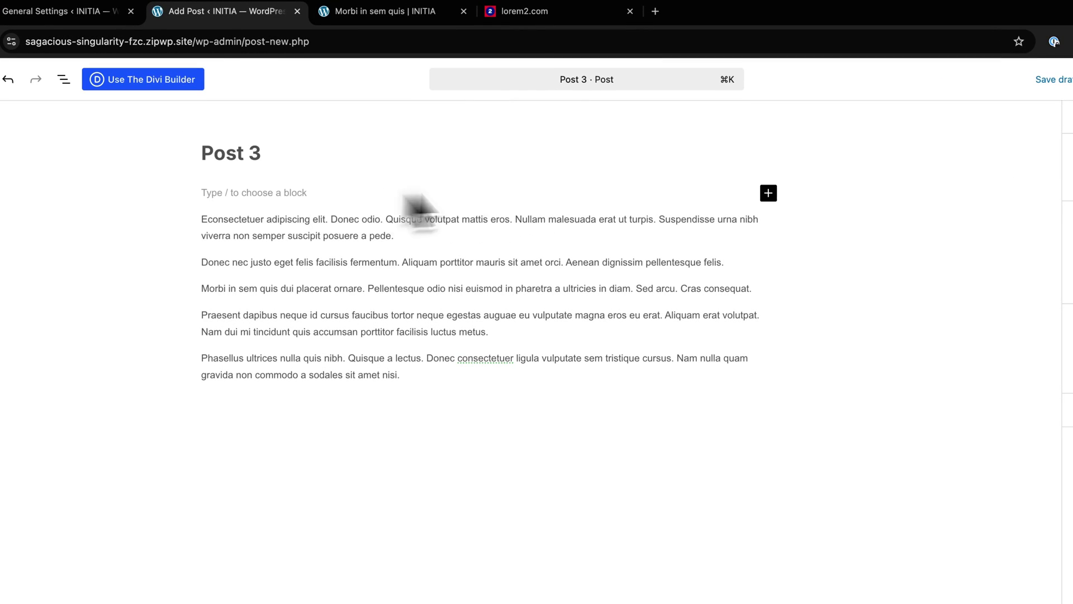
# Step: Add an H2 heading 'Lorem ipsum dolor sit amet' and an empty block after the second paragraph
pyautogui.click(701, 166)
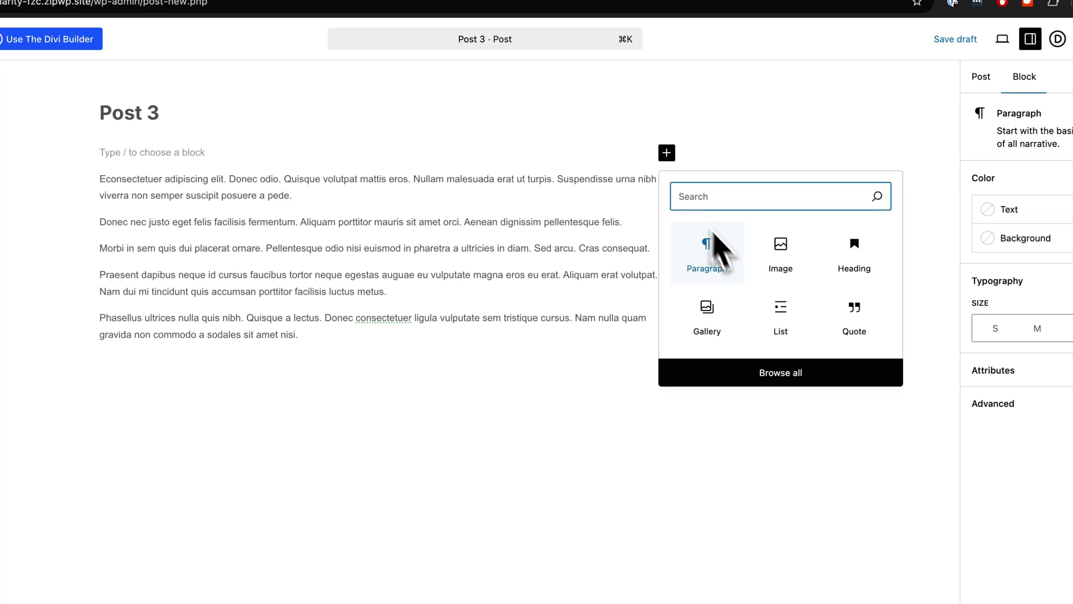
pyautogui.click(854, 263)
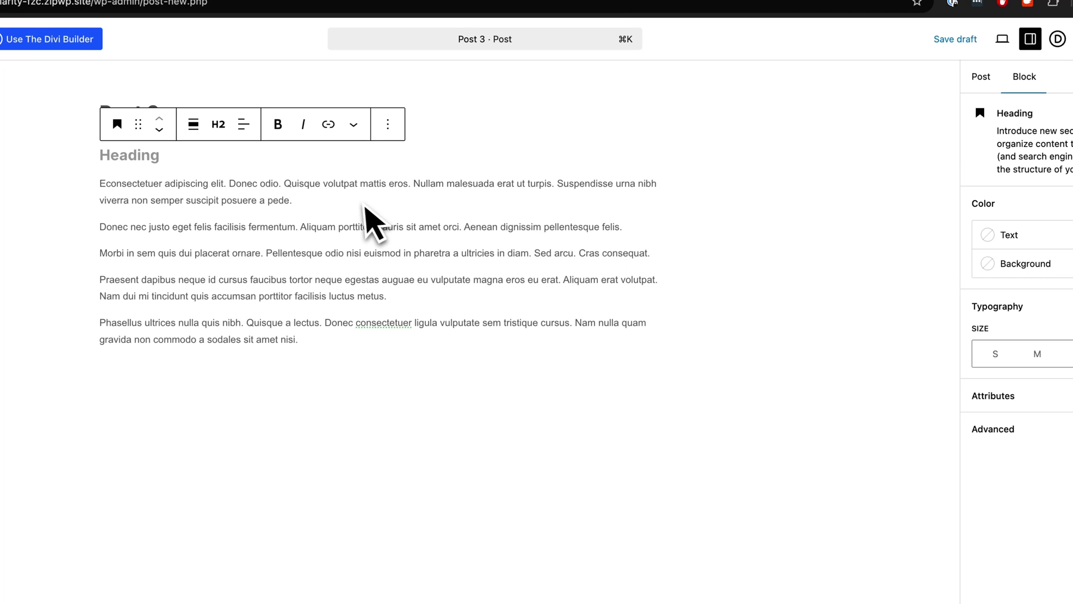
pyautogui.press('super+v')
pyautogui.press('BackSpace')
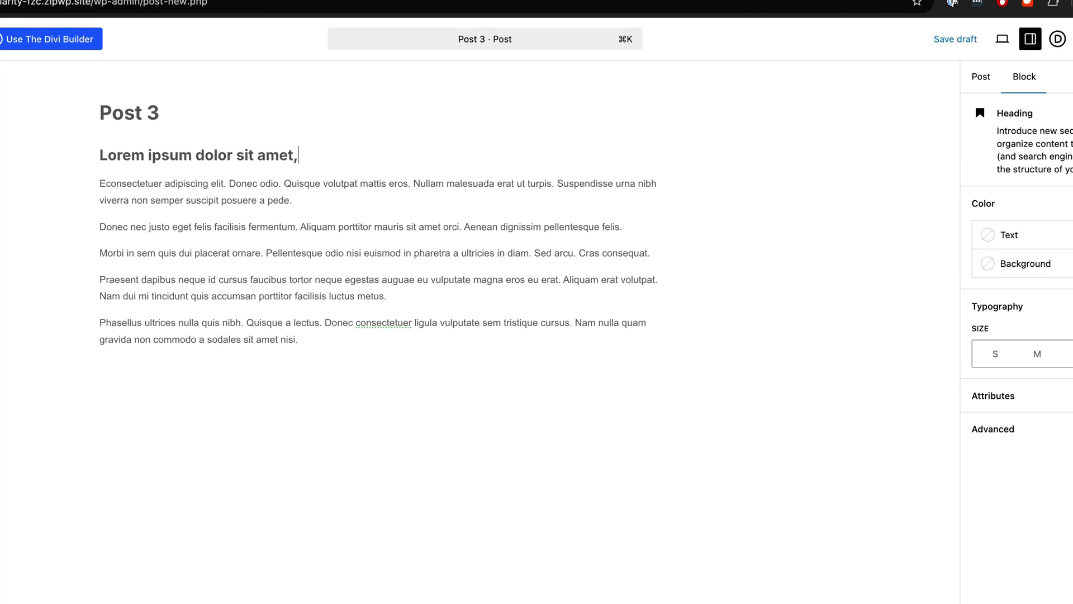
pyautogui.click(648, 232)
pyautogui.press('Return')
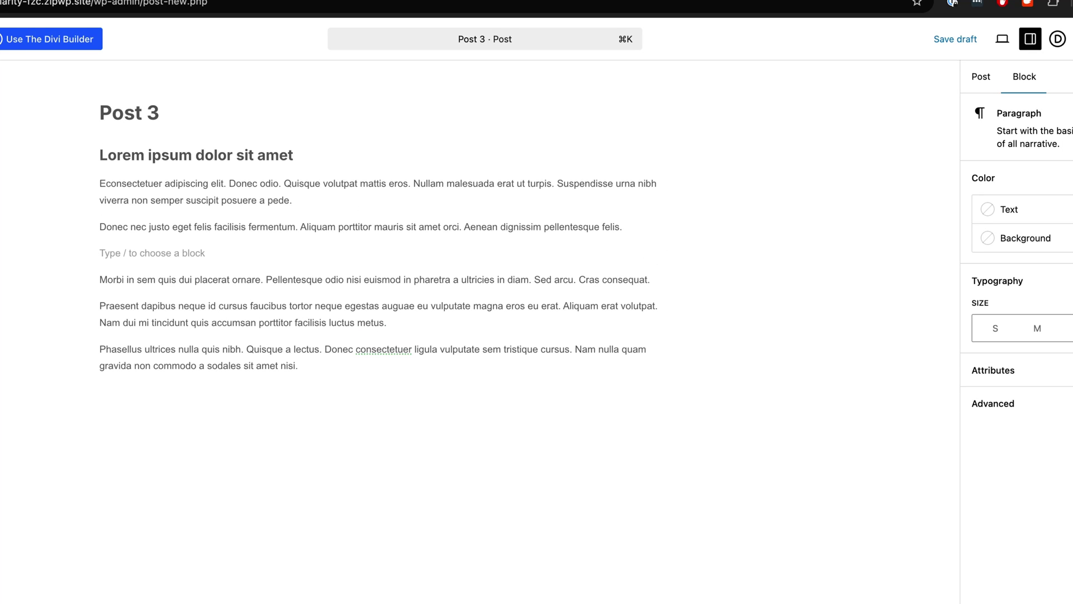
# Step: Insert an Image block with the uploaded DIVI 5 STARTER SITE.jpg after the second paragraph
pyautogui.click(666, 255)
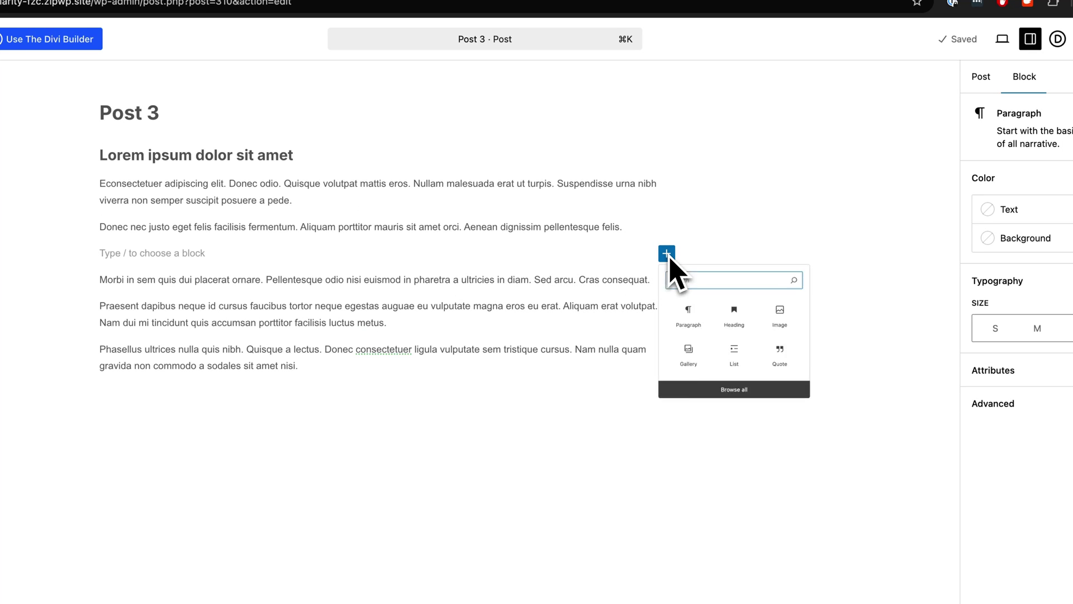
pyautogui.click(851, 358)
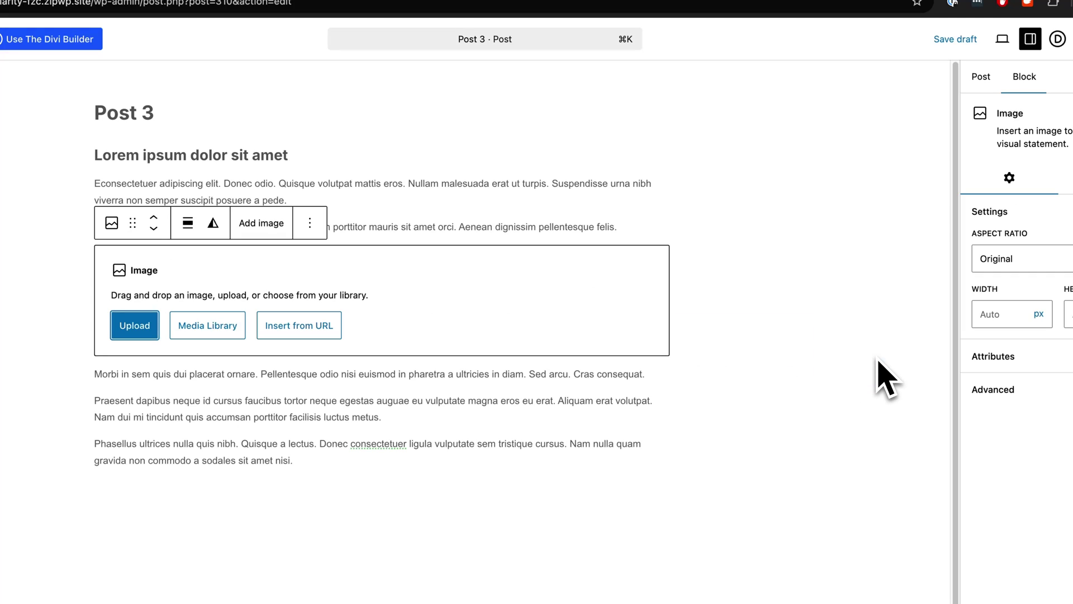
pyautogui.click(237, 329)
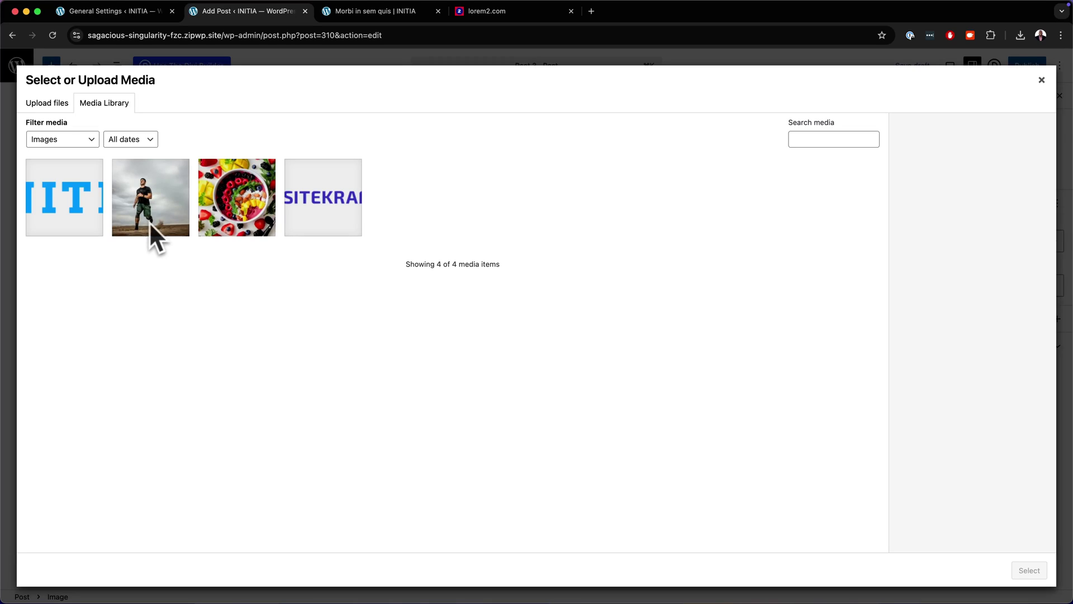
pyautogui.click(50, 107)
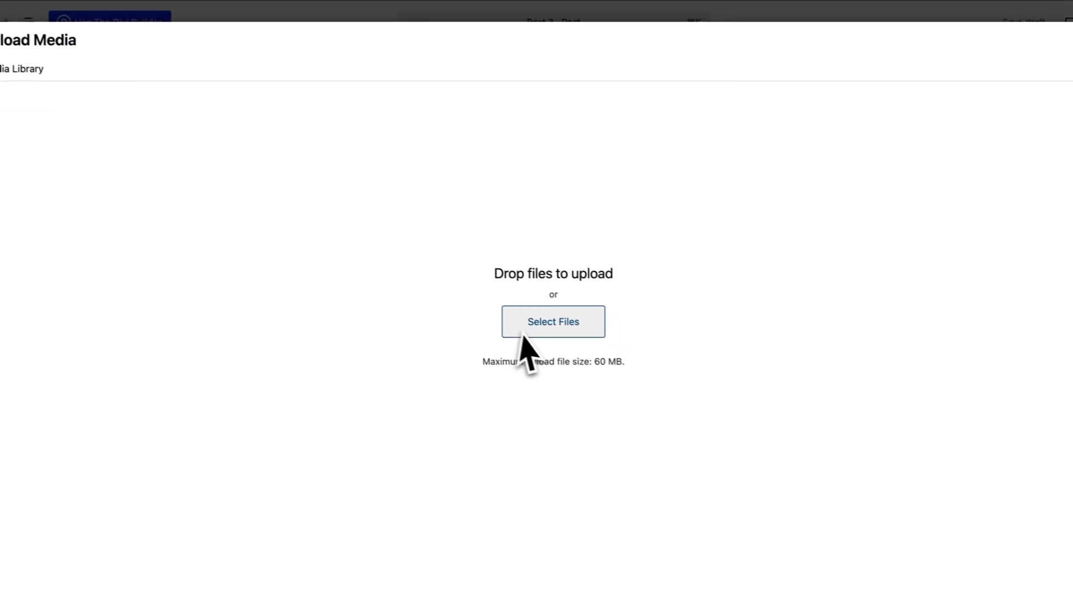
pyautogui.click(650, 364)
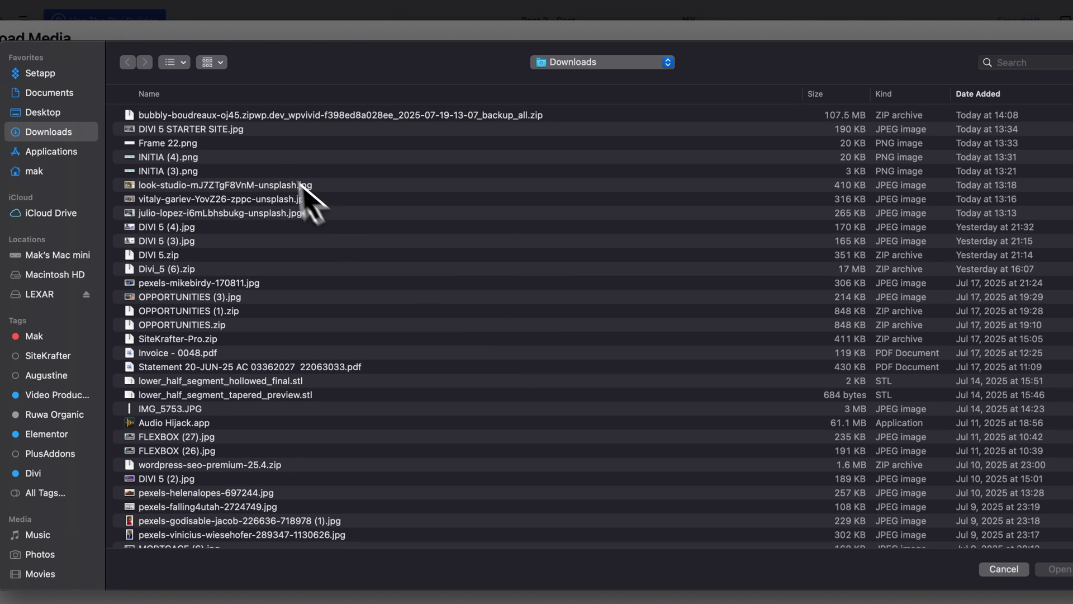
pyautogui.click(257, 132)
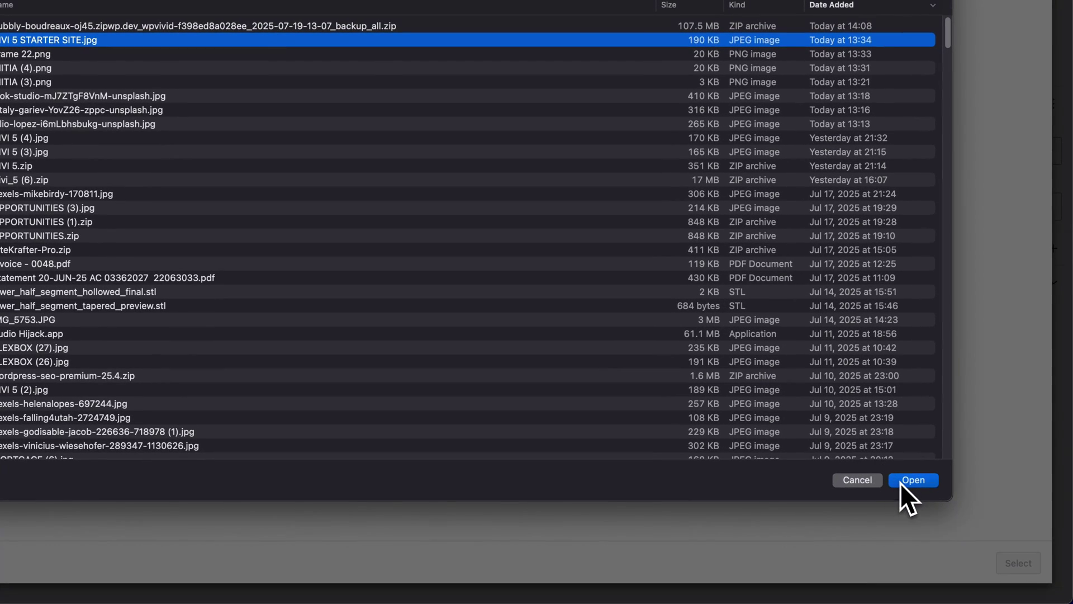
pyautogui.click(900, 482)
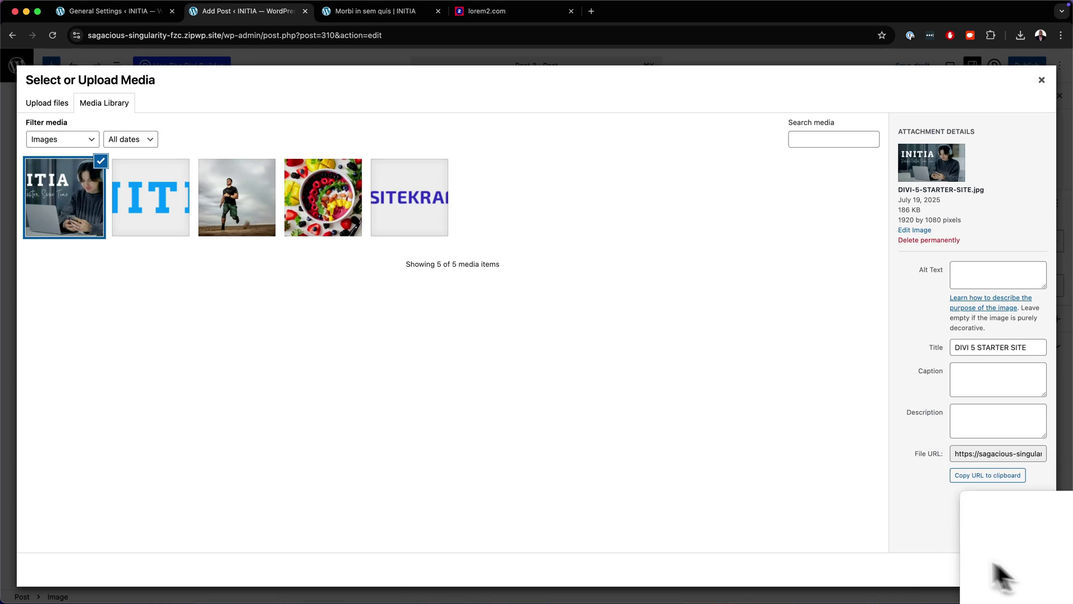
pyautogui.click(1025, 569)
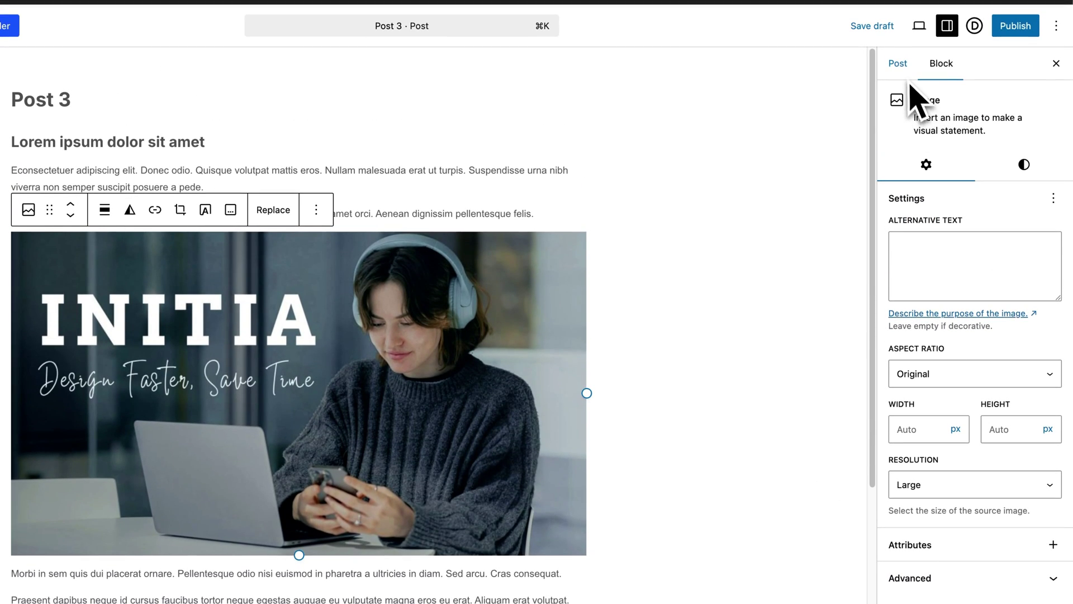
# Step: File Post 3 under Category B in the post settings
pyautogui.click(906, 68)
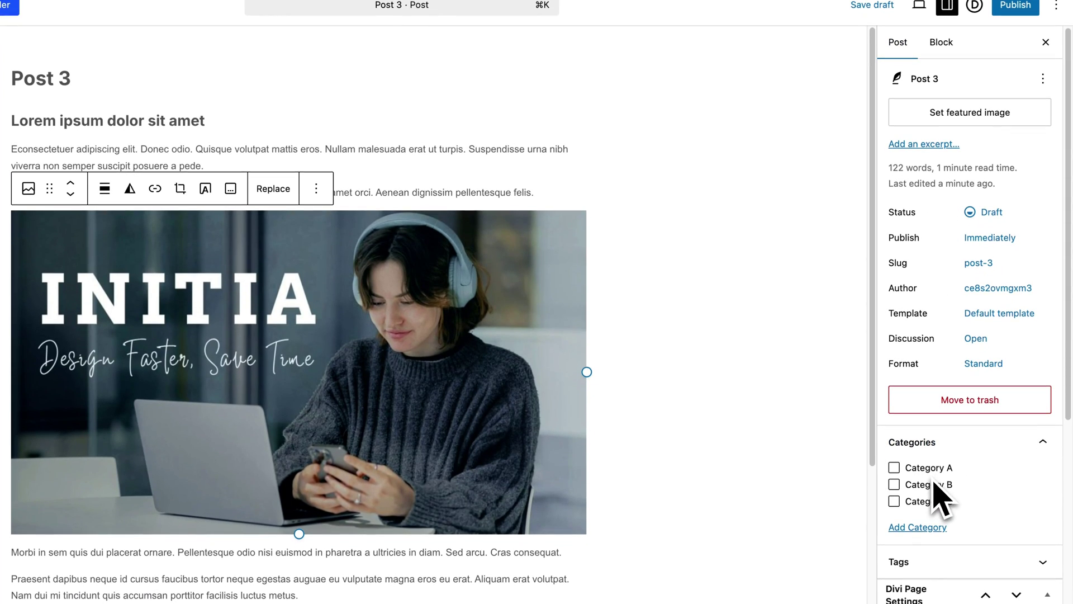
pyautogui.click(894, 469)
pyautogui.click(895, 468)
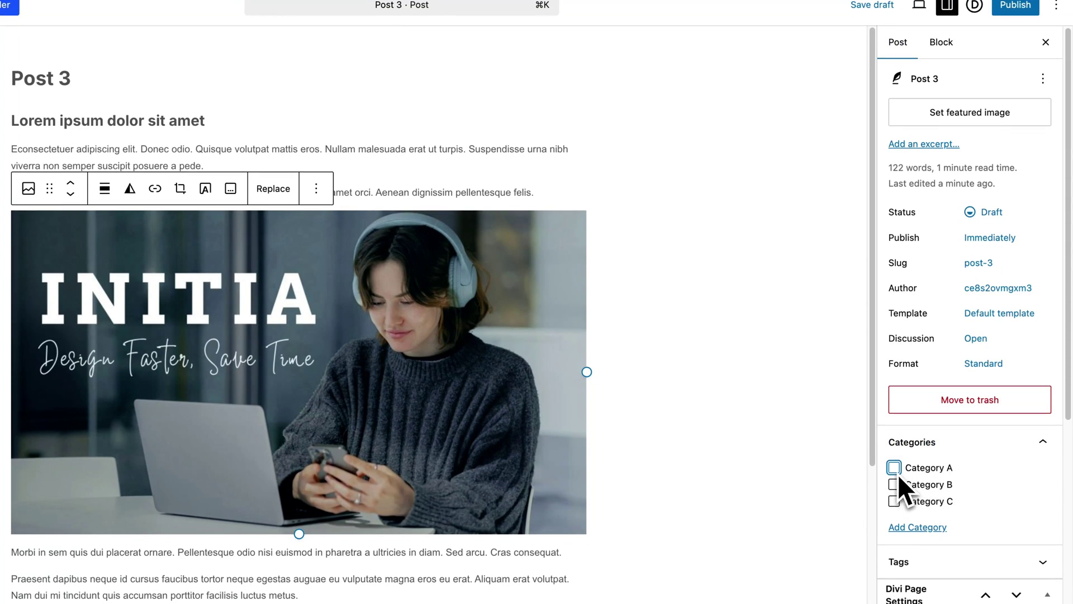
pyautogui.click(896, 485)
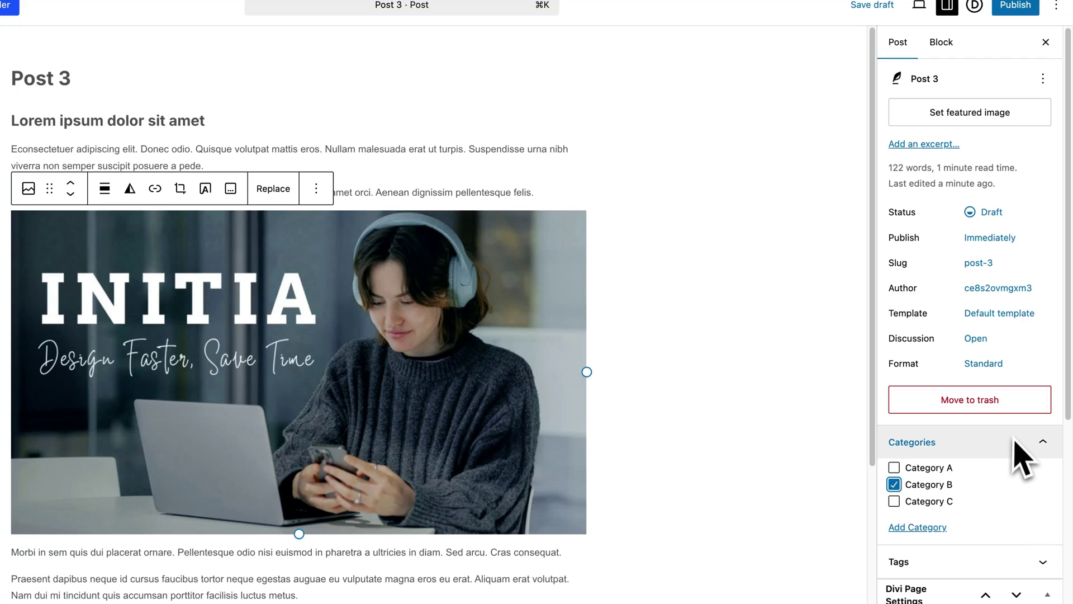
# Step: Set the INITIA banner as the featured image and publish Post 3
pyautogui.click(981, 115)
pyautogui.click(84, 226)
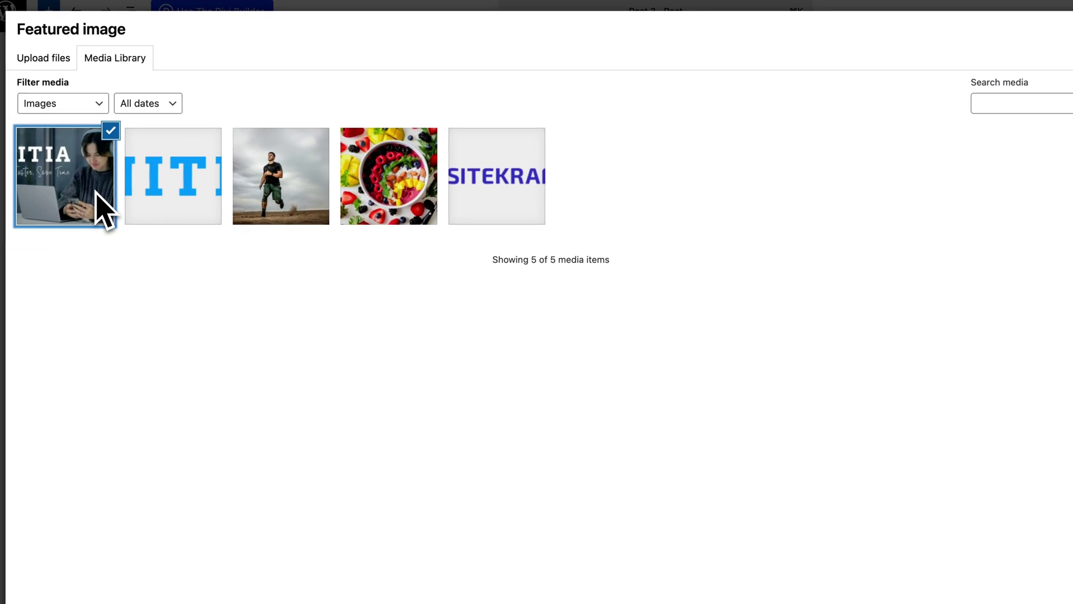
pyautogui.click(959, 578)
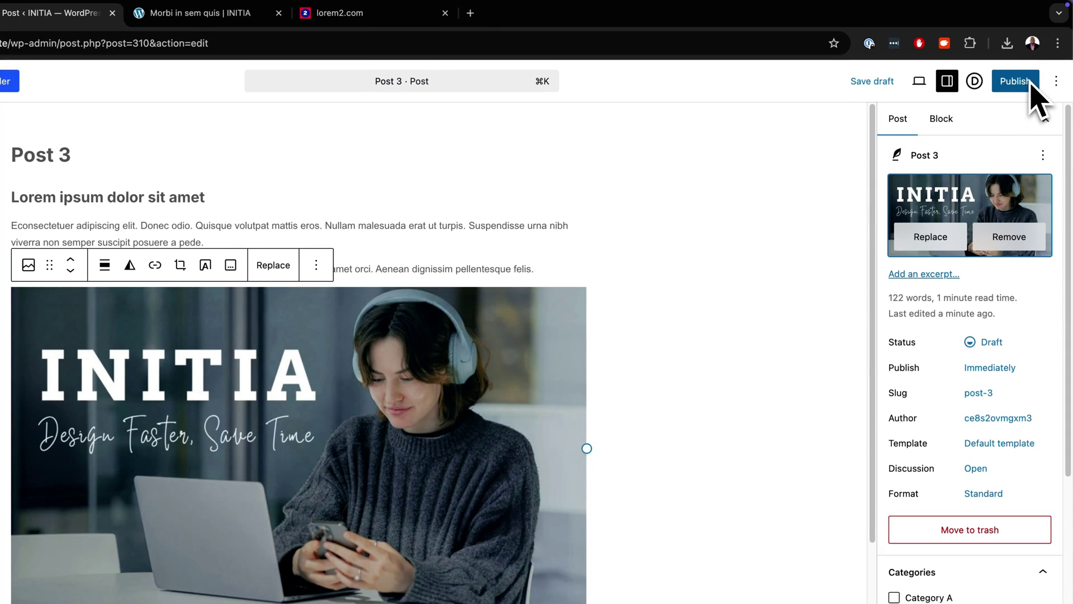
pyautogui.click(1025, 84)
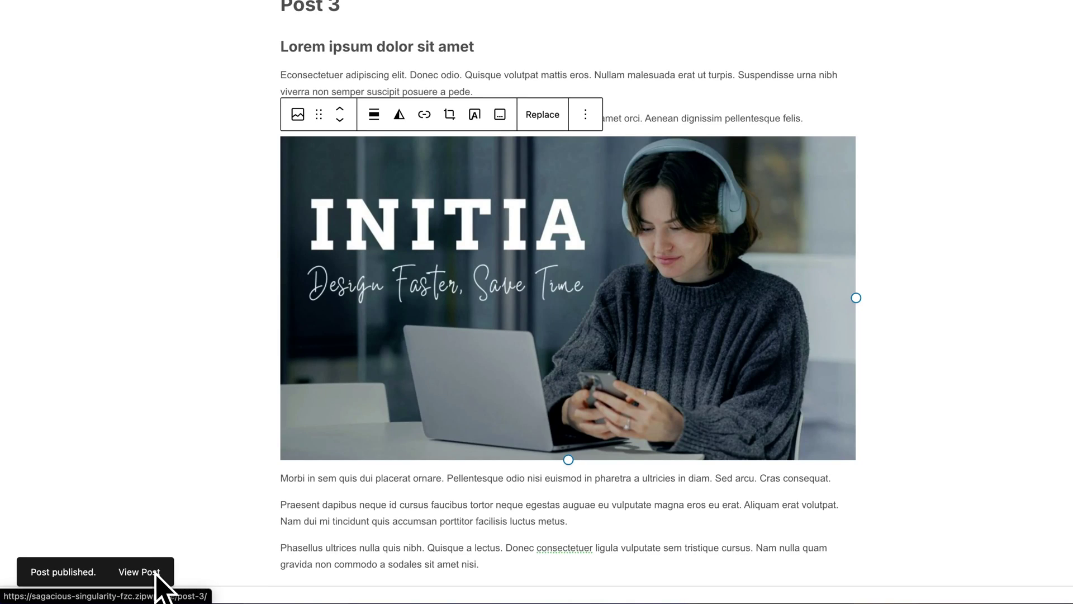
pyautogui.click(158, 572)
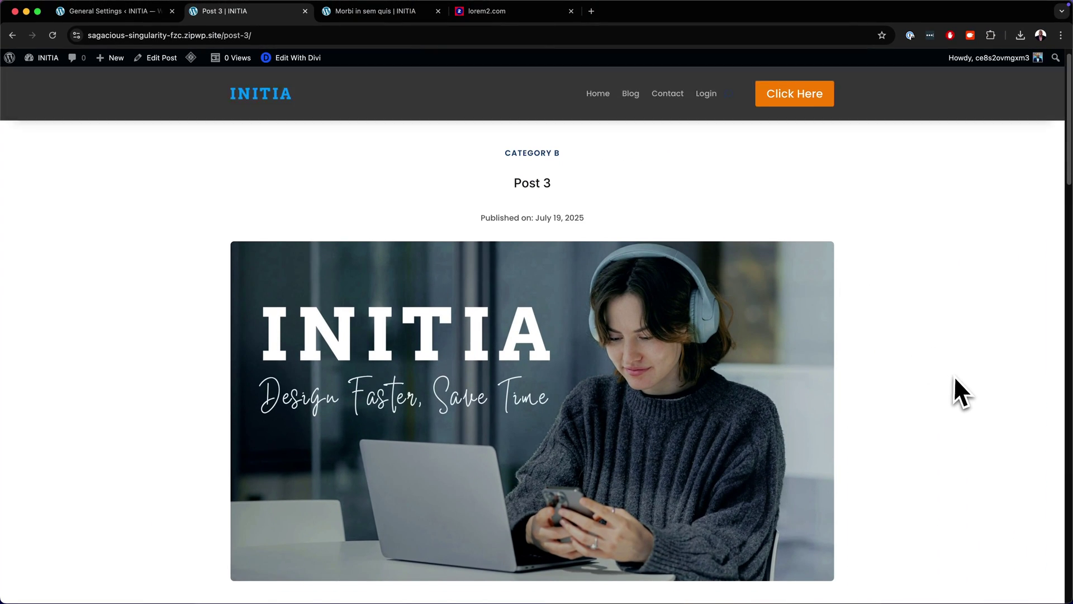
pyautogui.scroll(-5, 954, 375)
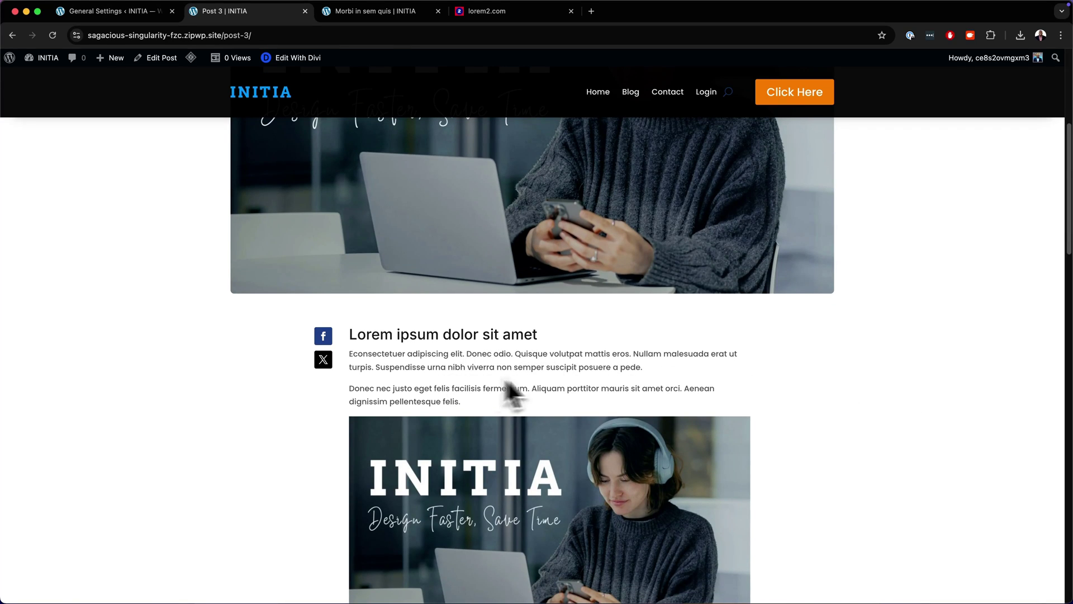
pyautogui.scroll(-6, 845, 426)
pyautogui.scroll(-18, 883, 424)
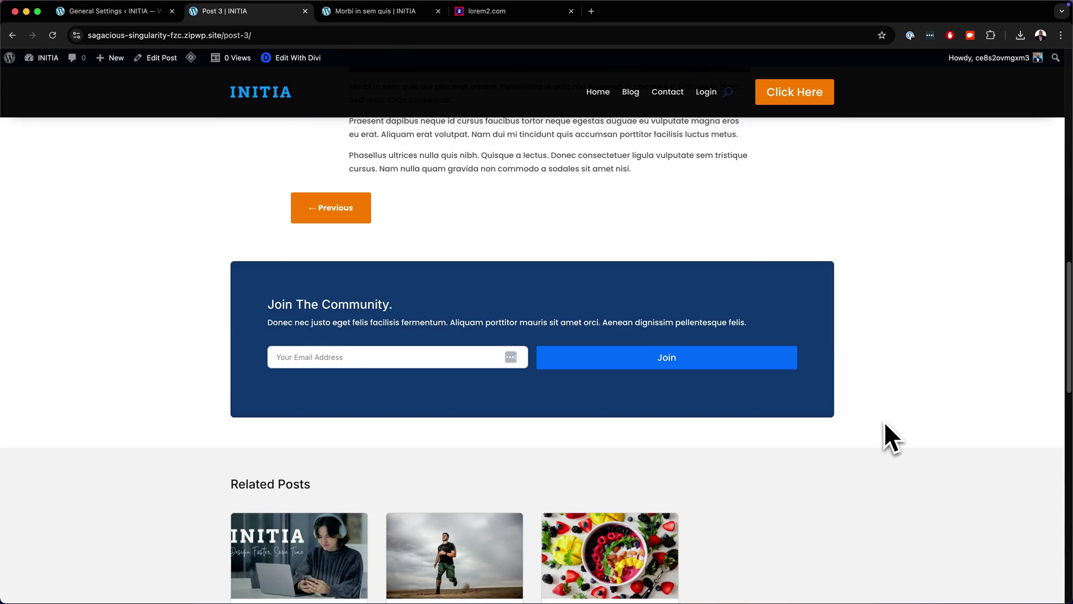
pyautogui.scroll(20, 884, 421)
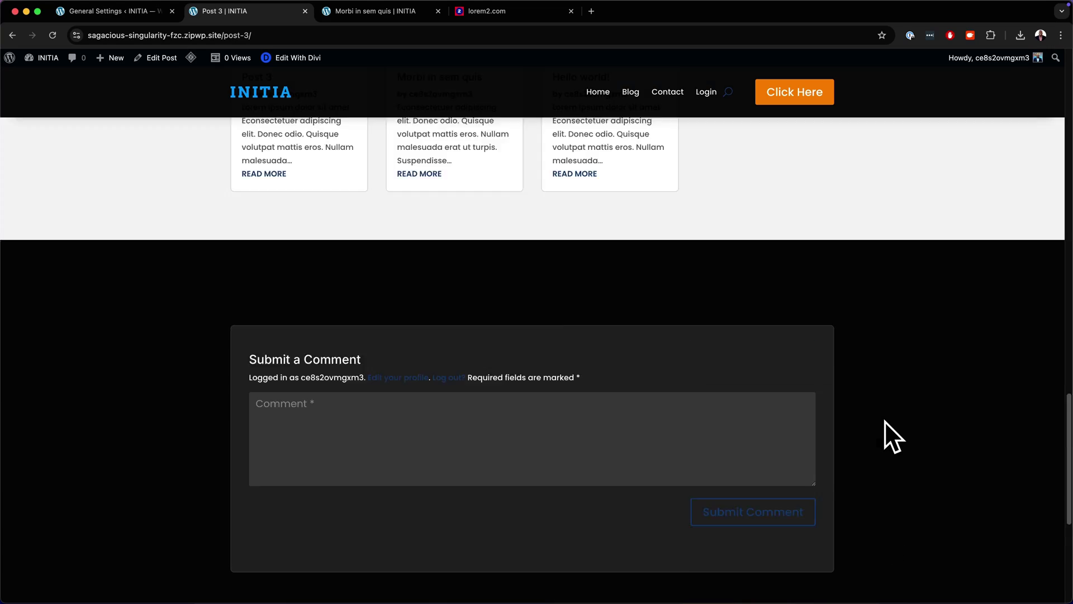
pyautogui.scroll(2, 884, 421)
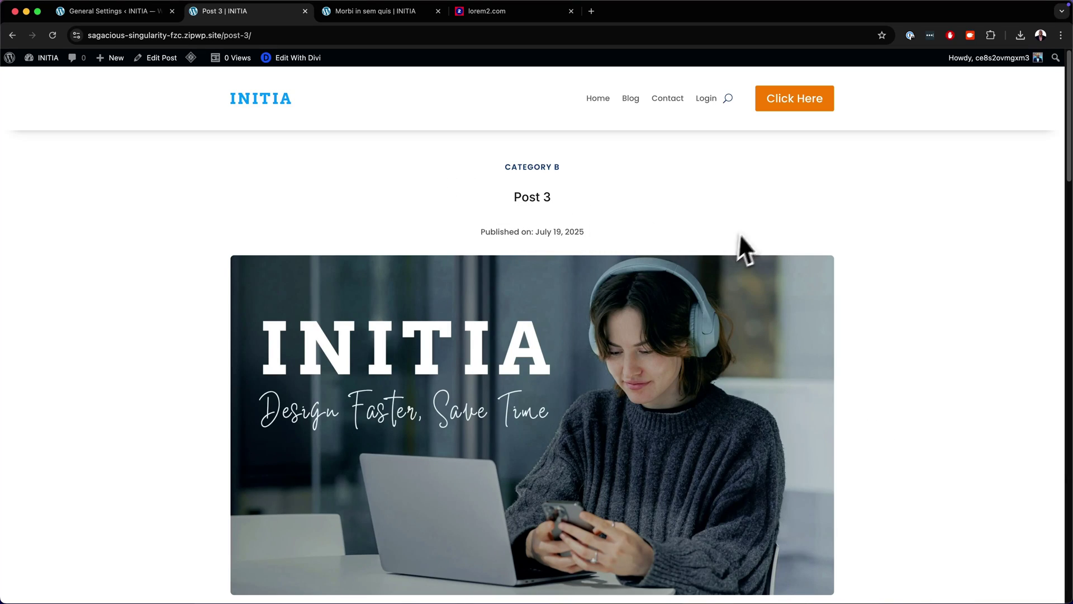
# Step: Go to the Installed Plugins list via the admin Dashboard
pyautogui.moveTo(39, 62)
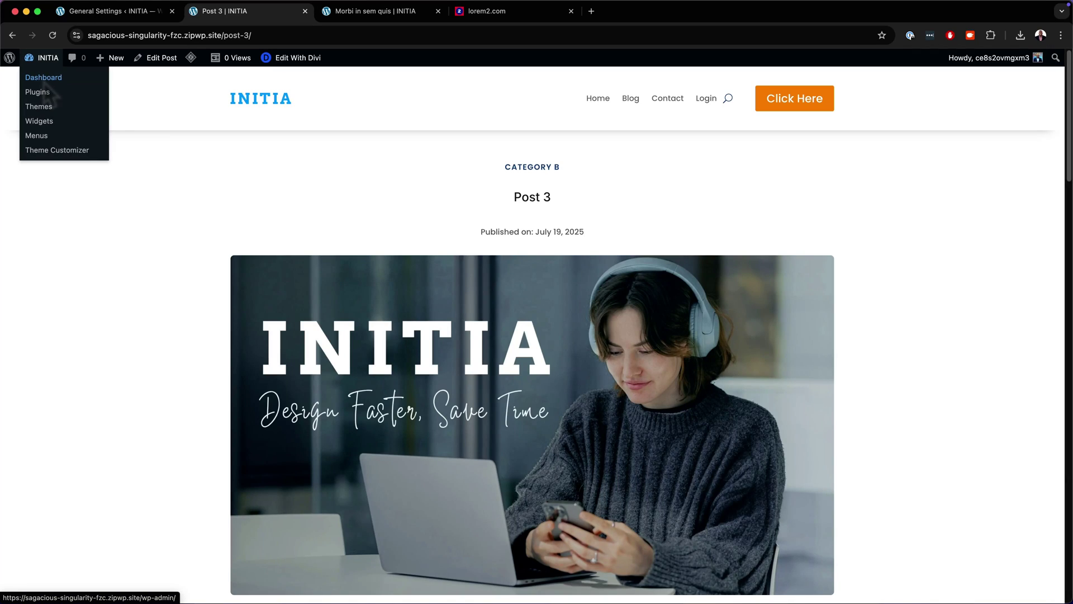
pyautogui.click(44, 80)
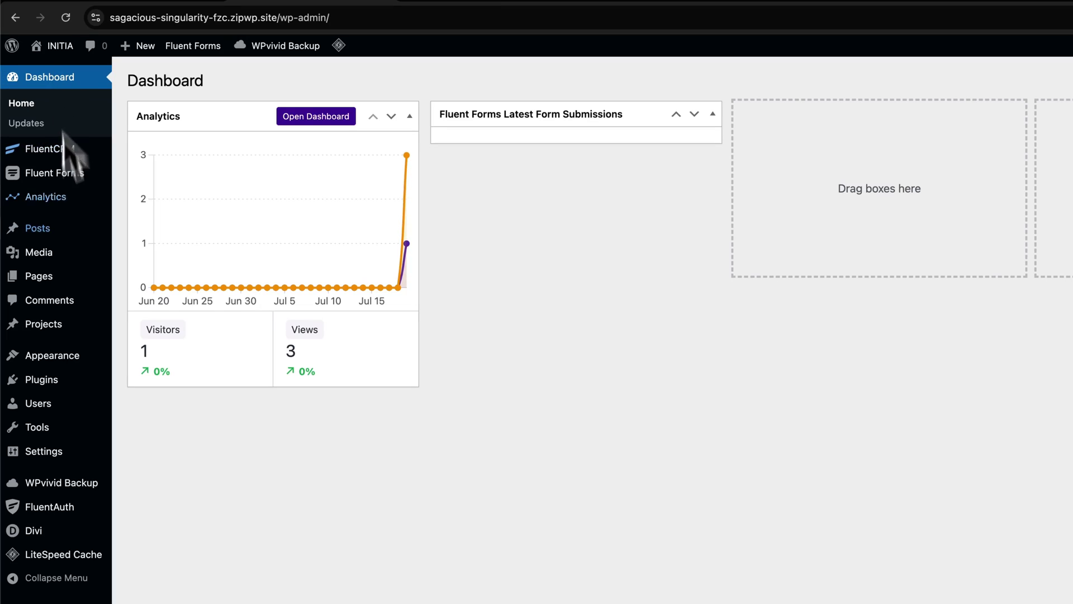
pyautogui.moveTo(81, 379)
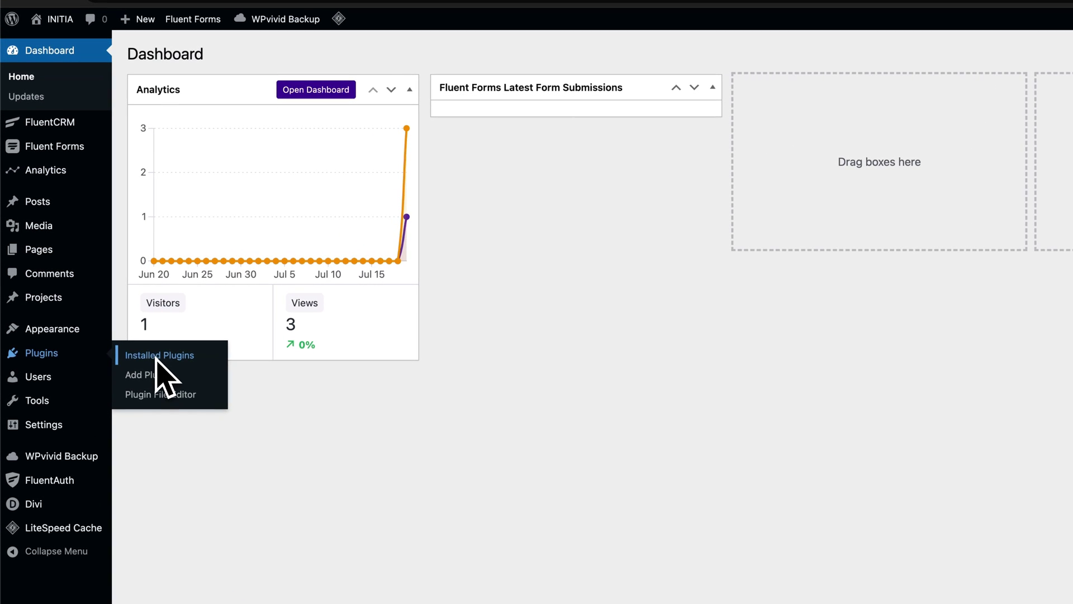
pyautogui.click(158, 357)
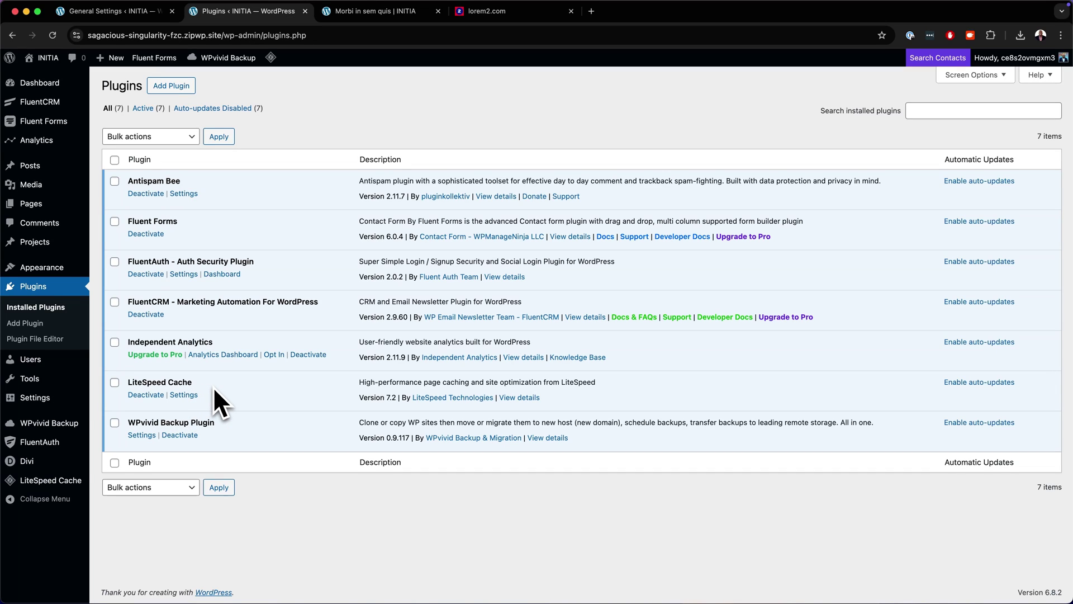
# Step: Deactivate WPvivid Backup Plugin, then delete it and confirm removing its data
pyautogui.click(180, 435)
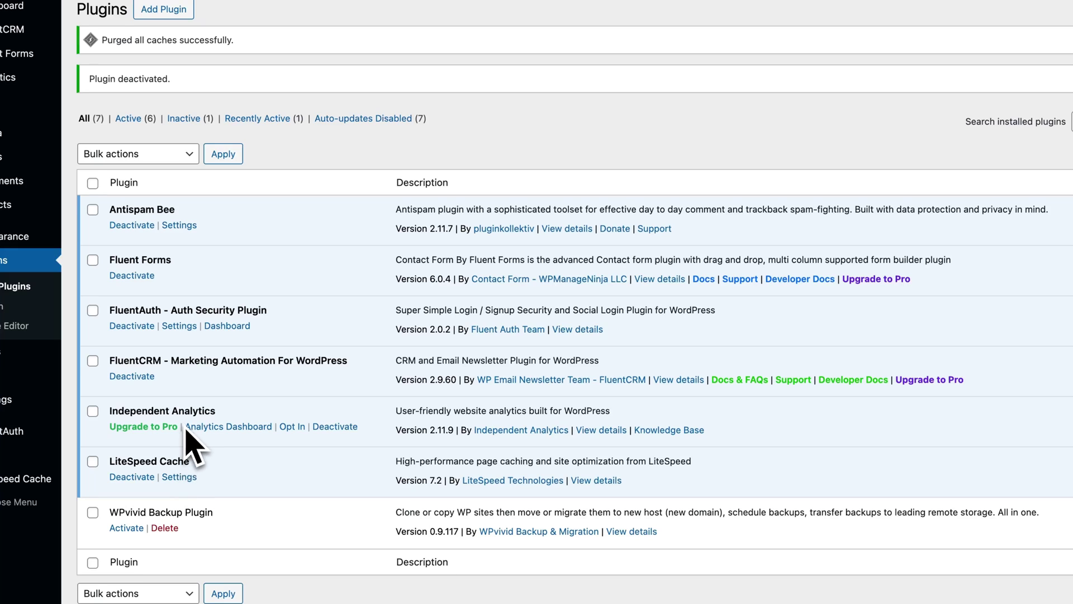
pyautogui.click(165, 528)
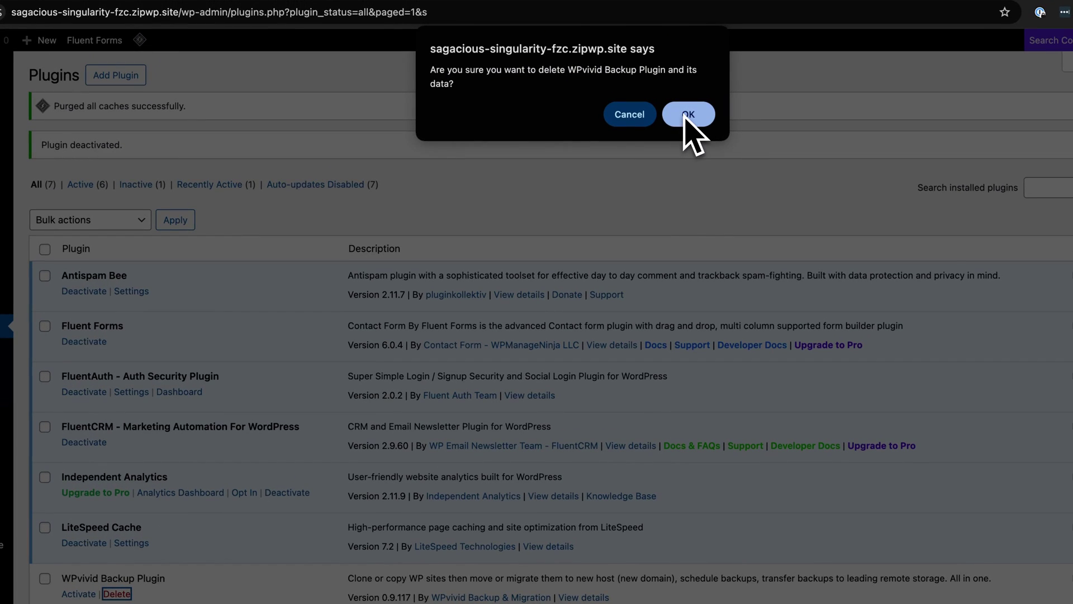
pyautogui.click(688, 114)
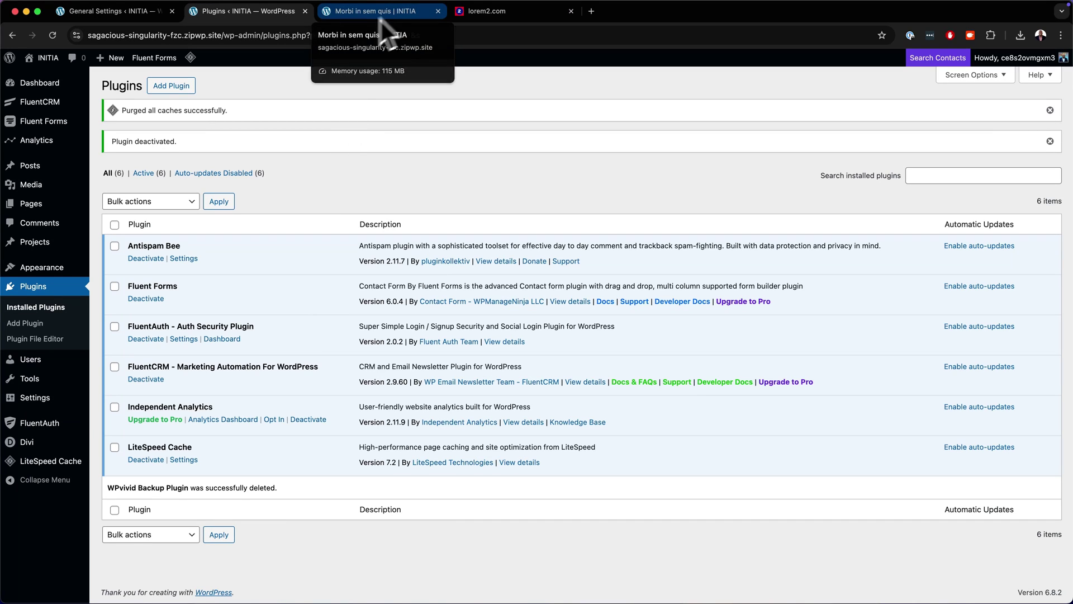
pyautogui.moveTo(32, 206)
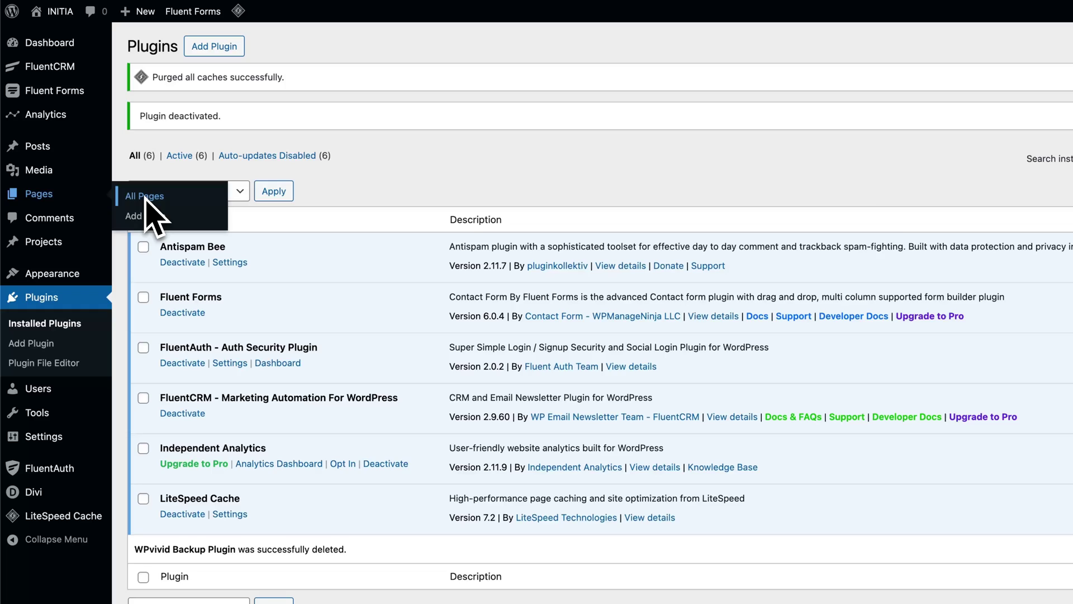
# Step: View the Dashboard page from All Pages and open it with Edit With Divi
pyautogui.click(146, 197)
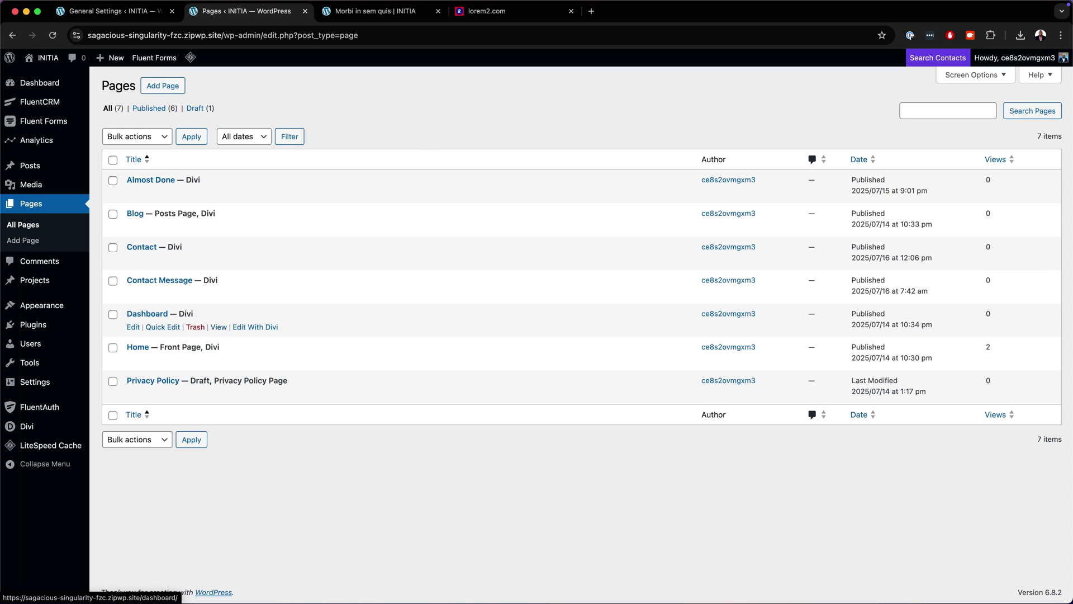
pyautogui.click(218, 328)
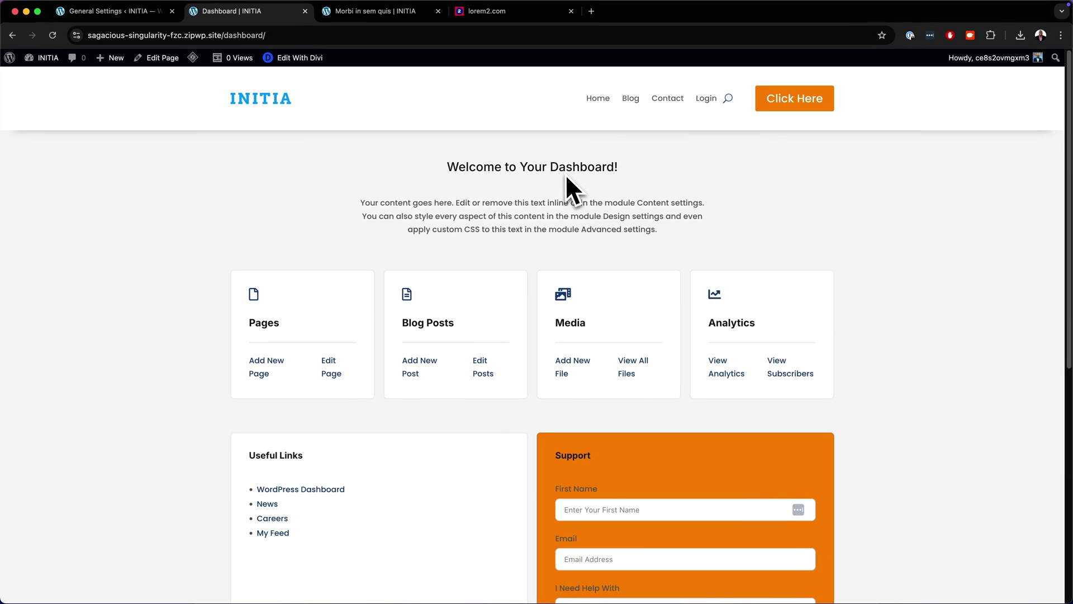
pyautogui.click(294, 59)
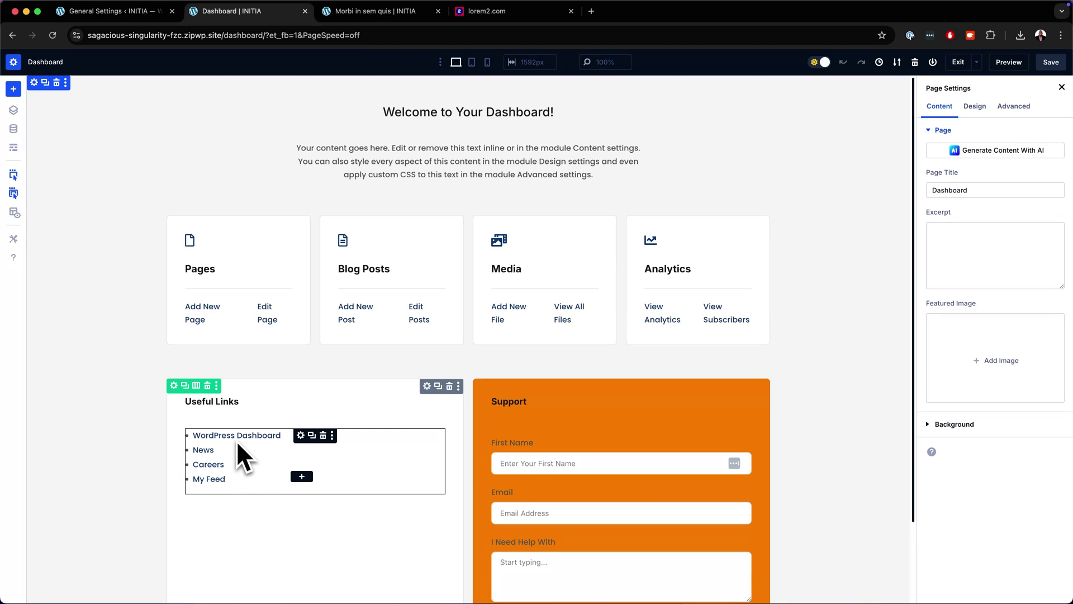
# Step: Inspect the Useful Links text module's settings, then preview the Dashboard page in a new tab
pyautogui.click(301, 435)
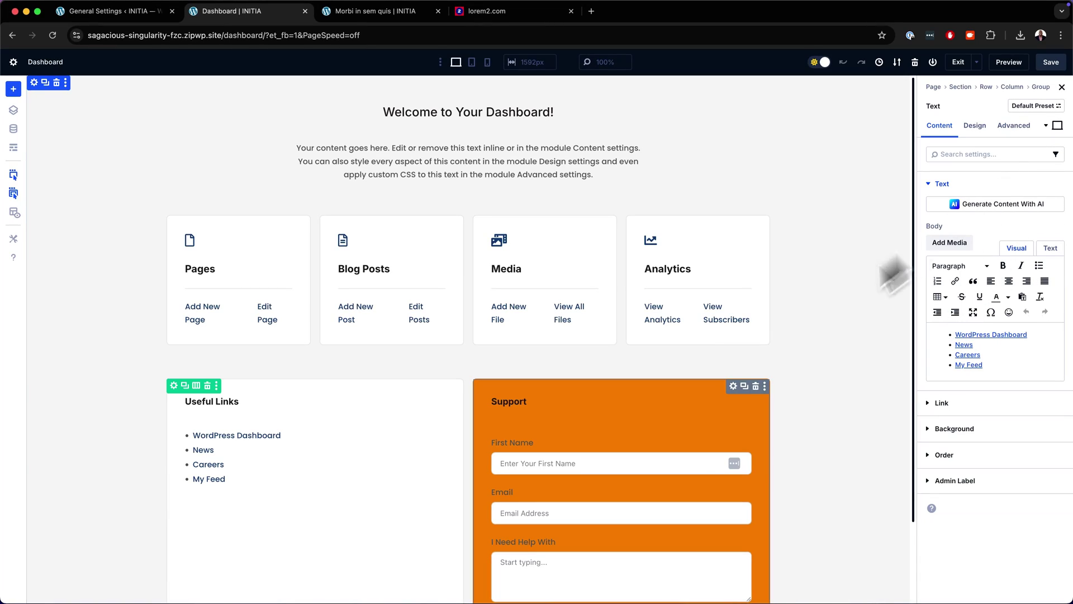
pyautogui.scroll(-2, 698, 407)
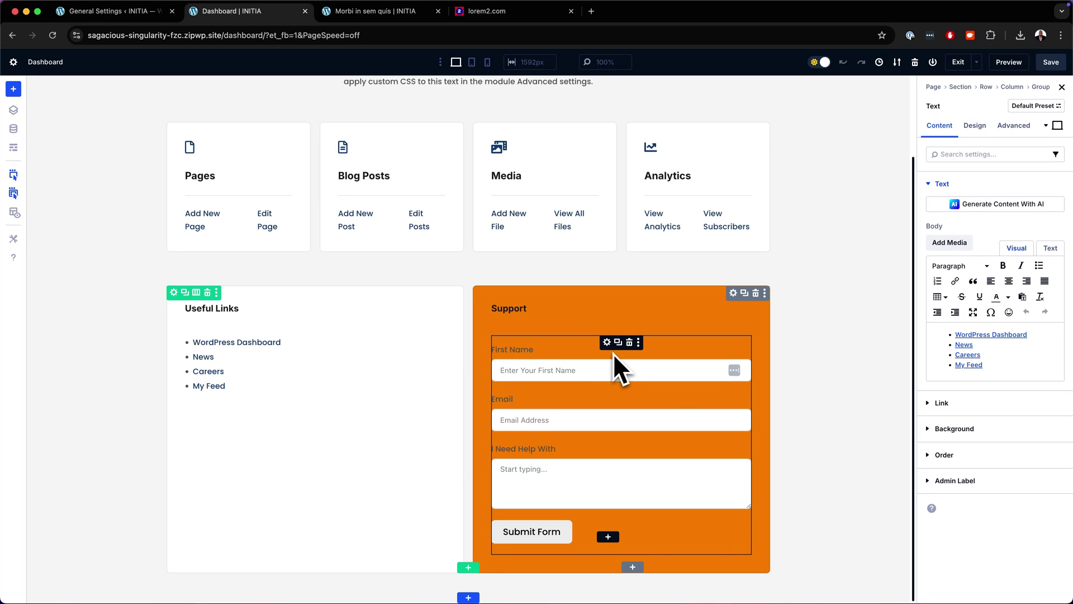
pyautogui.scroll(3, 830, 282)
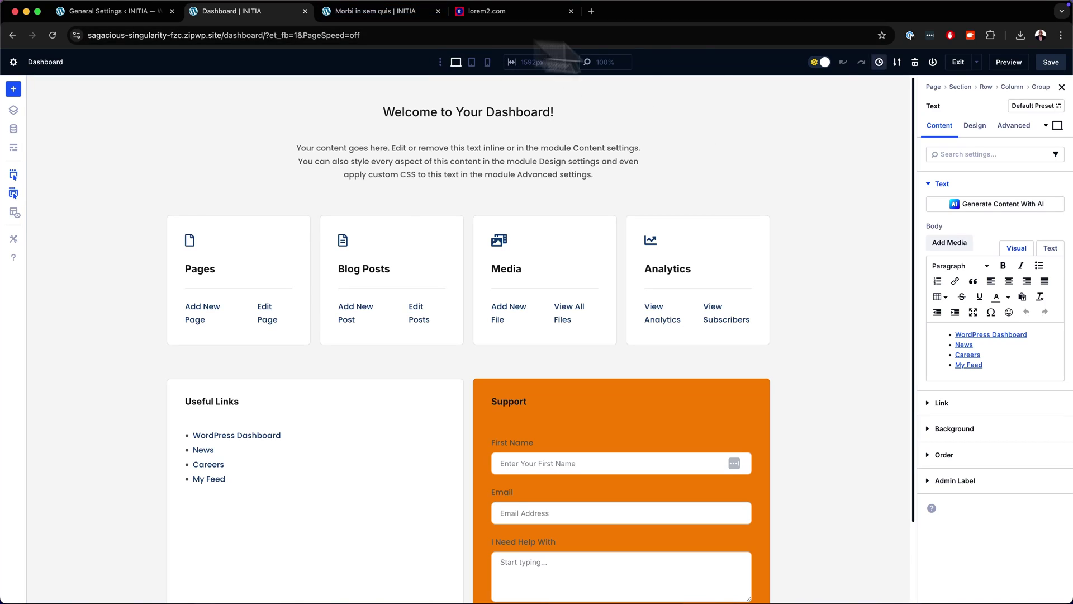
pyautogui.click(1009, 62)
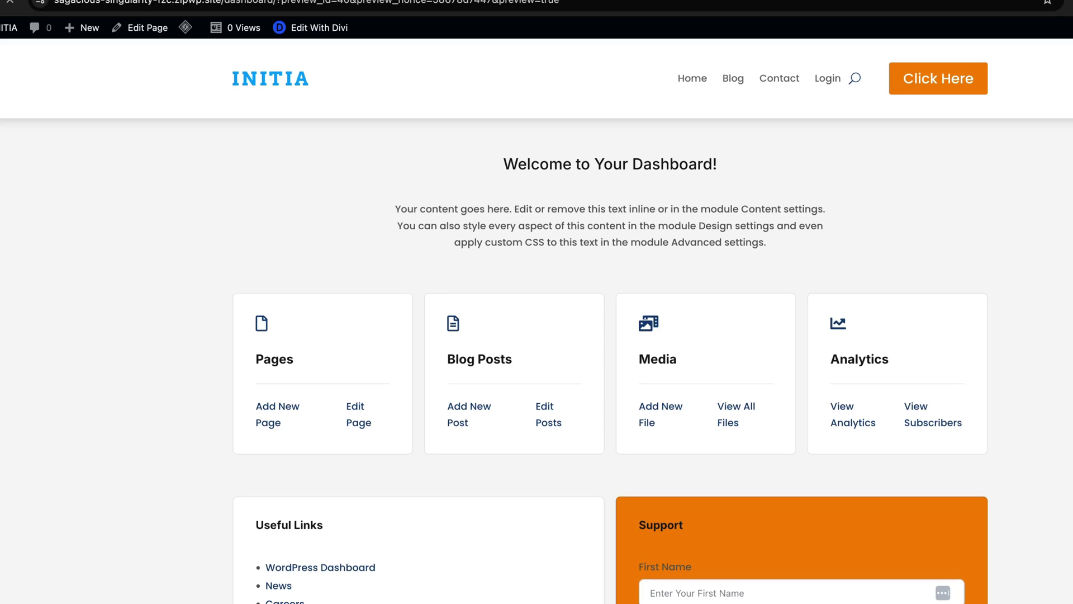
# Step: Test the Add New Page shortcut, return to the Dashboard preview, then test Add New Post
pyautogui.click(295, 415)
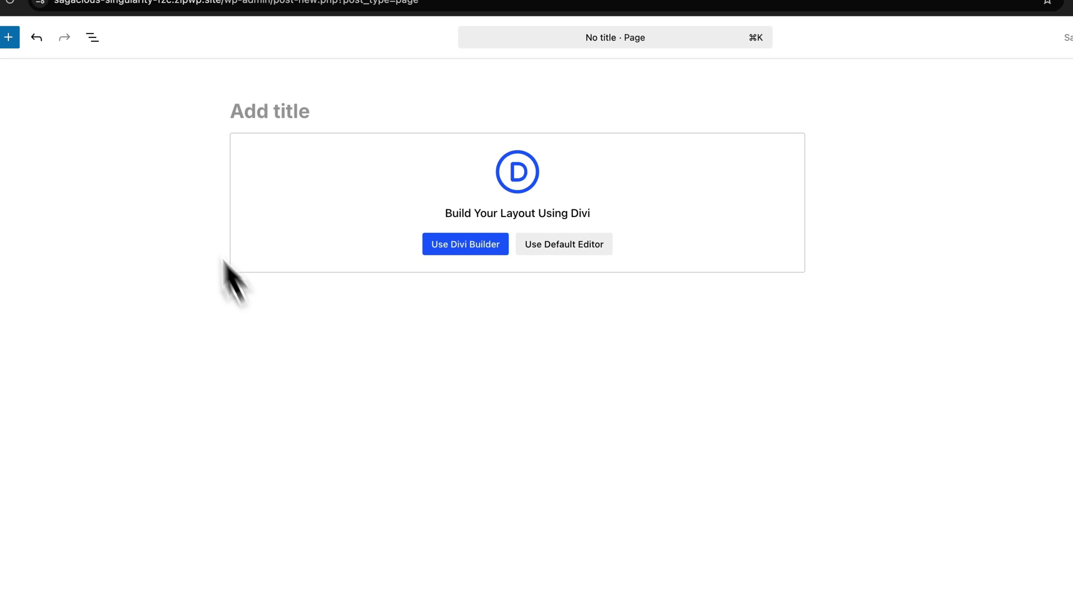
pyautogui.click(18, 20)
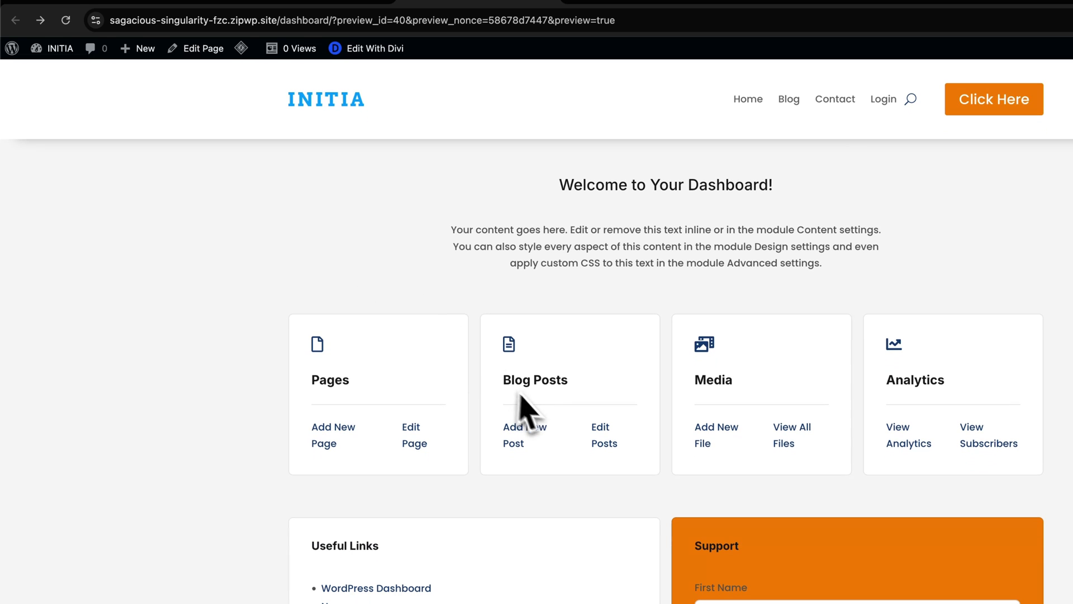
pyautogui.click(539, 435)
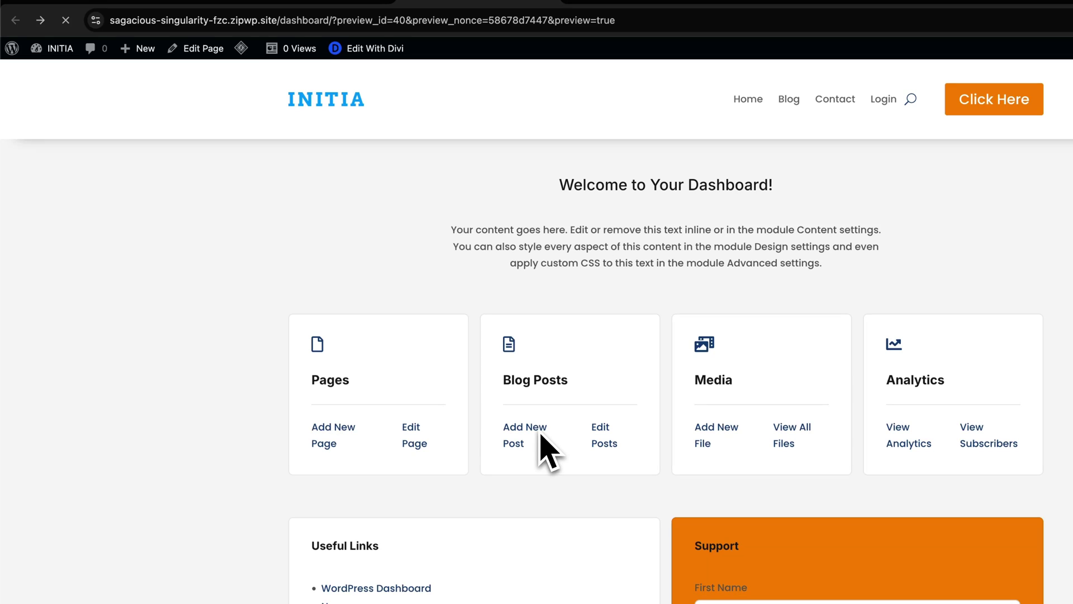